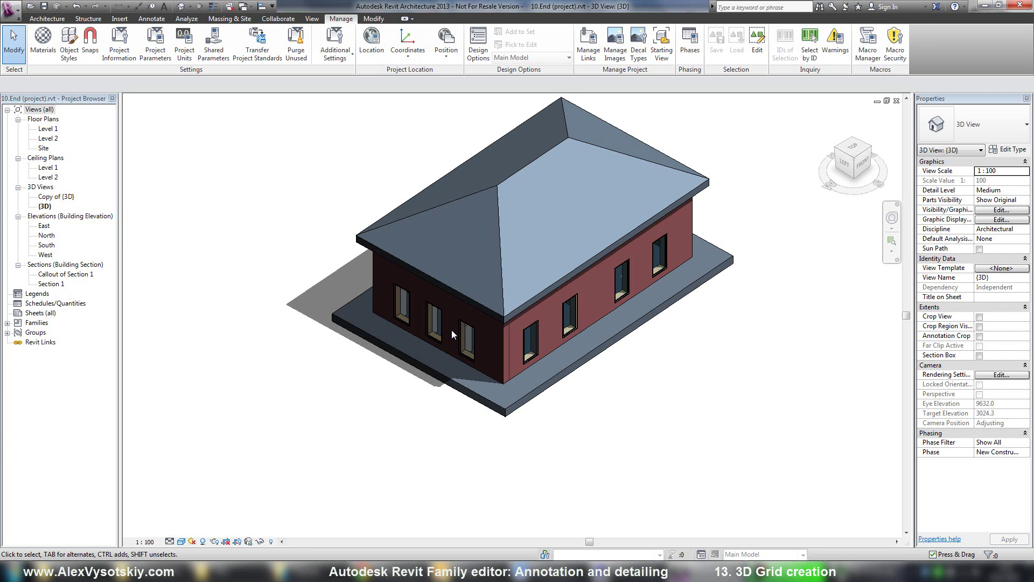
- Create a new family from the Metric Generic Model line based.rft template
click(13, 13)
mouse_move(70, 52)
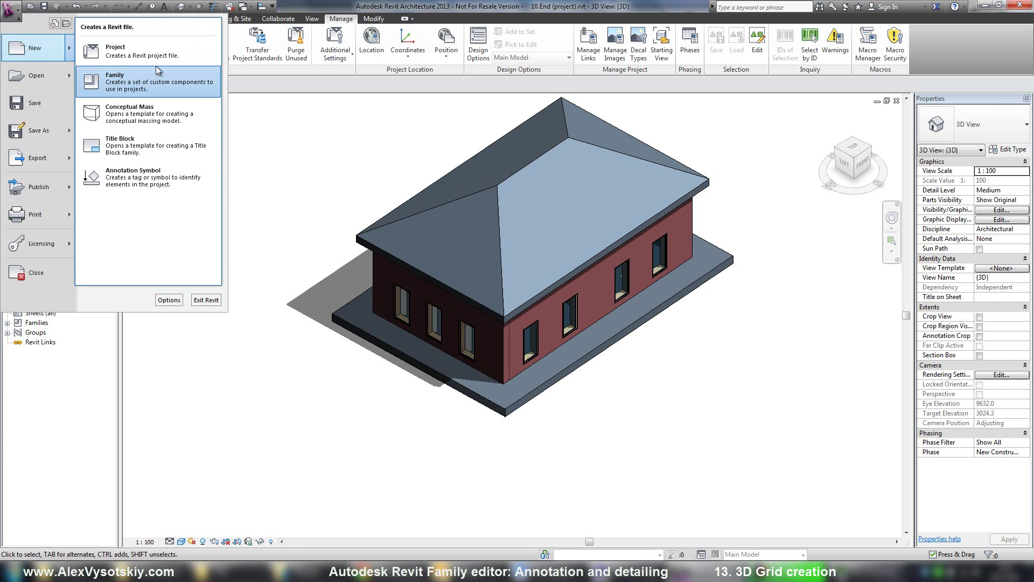
click(152, 80)
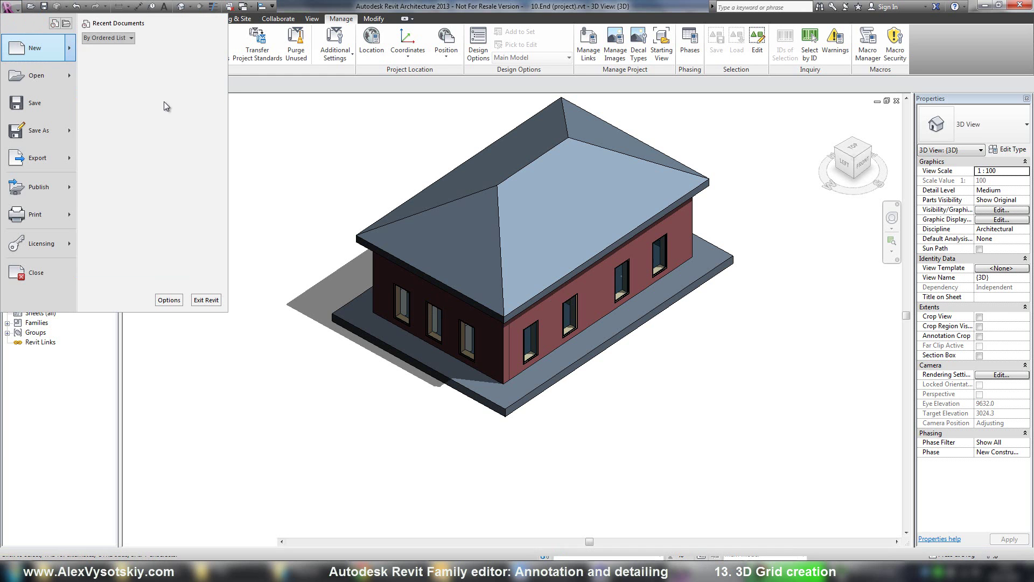
mouse_move(628, 221)
mouse_down()
mouse_move(638, 328)
mouse_move(634, 262)
mouse_up()
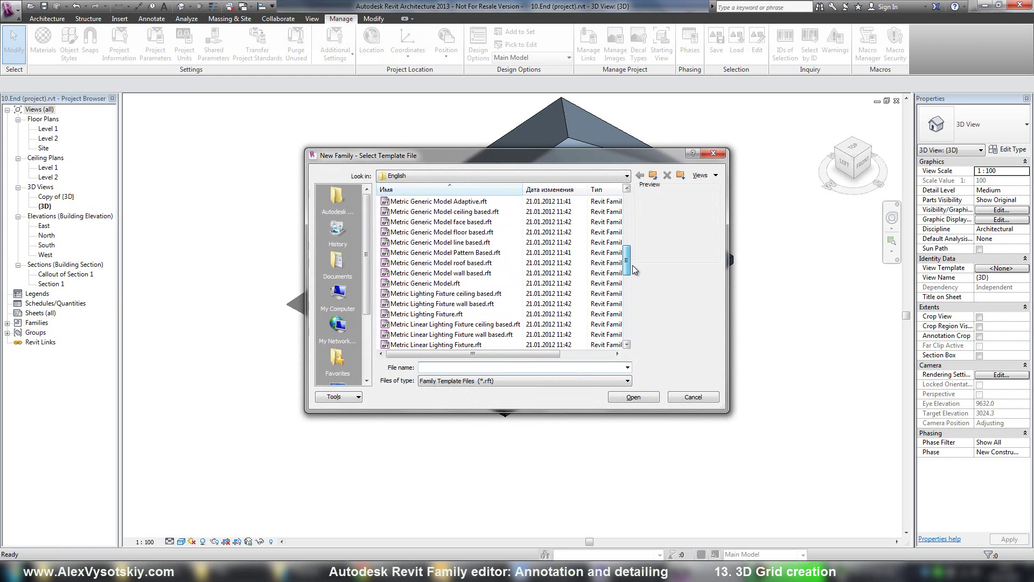
click(455, 243)
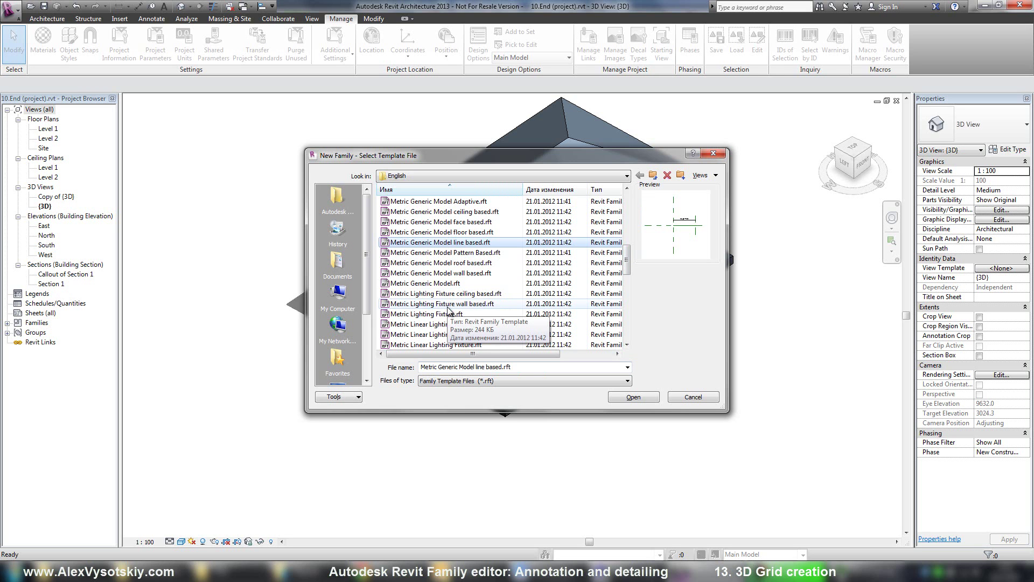
click(620, 397)
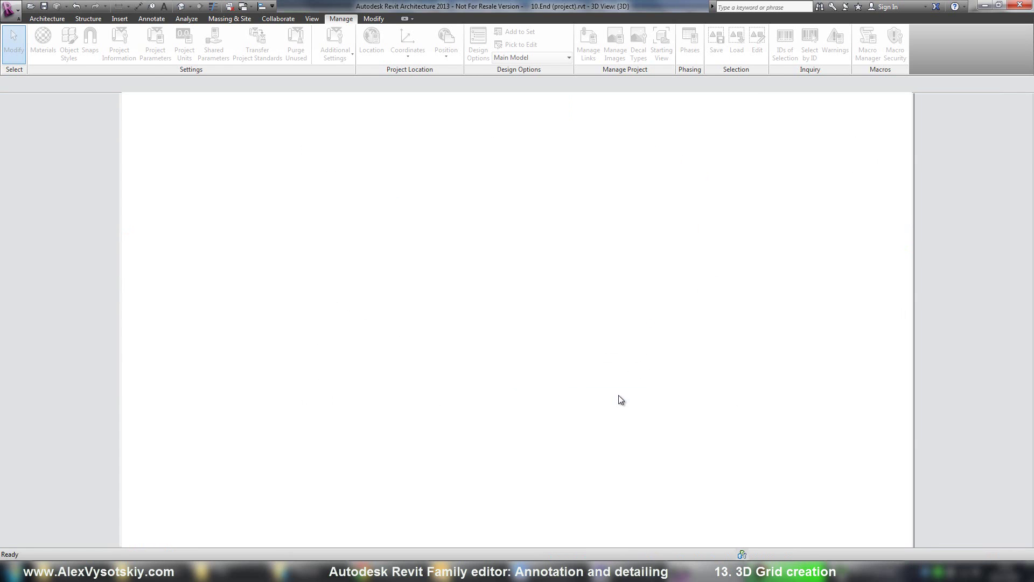
- Zoom the Ref. Level floor plan to show the reference line with its Length = 1200 dimension
scroll(591, 309, up, 4)
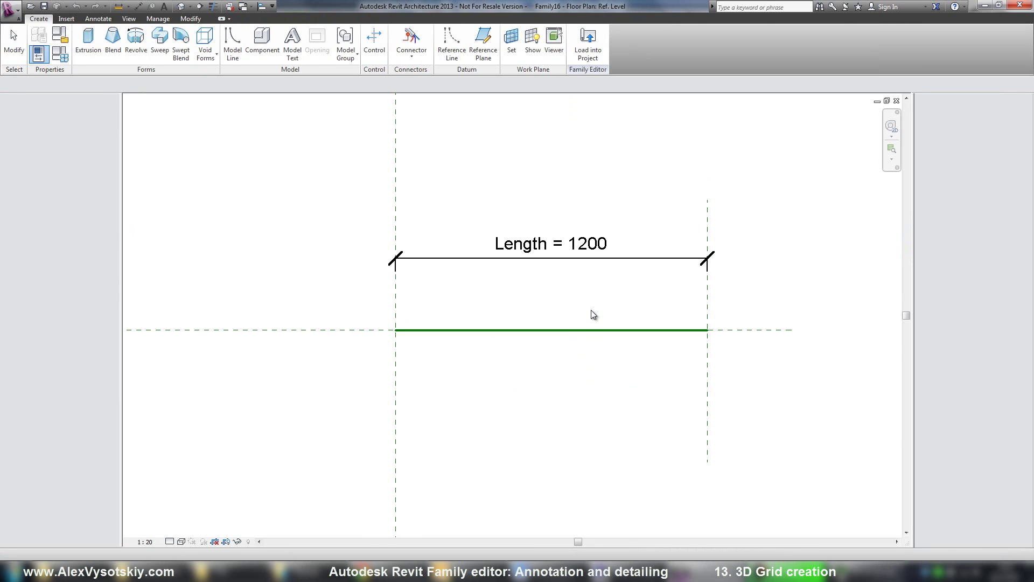
scroll(591, 309, up, 2)
scroll(580, 367, down, 4)
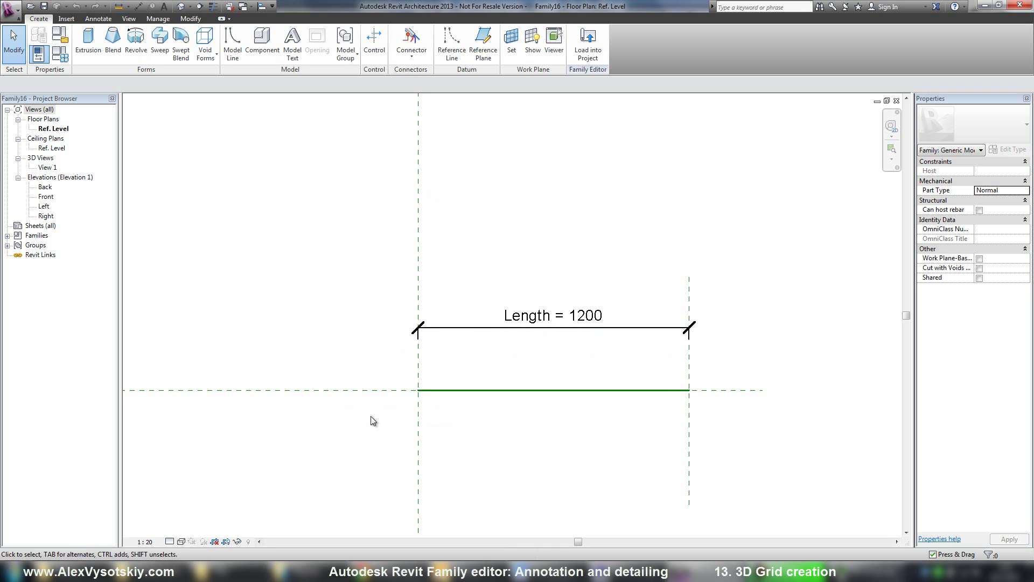
scroll(475, 289, down, 2)
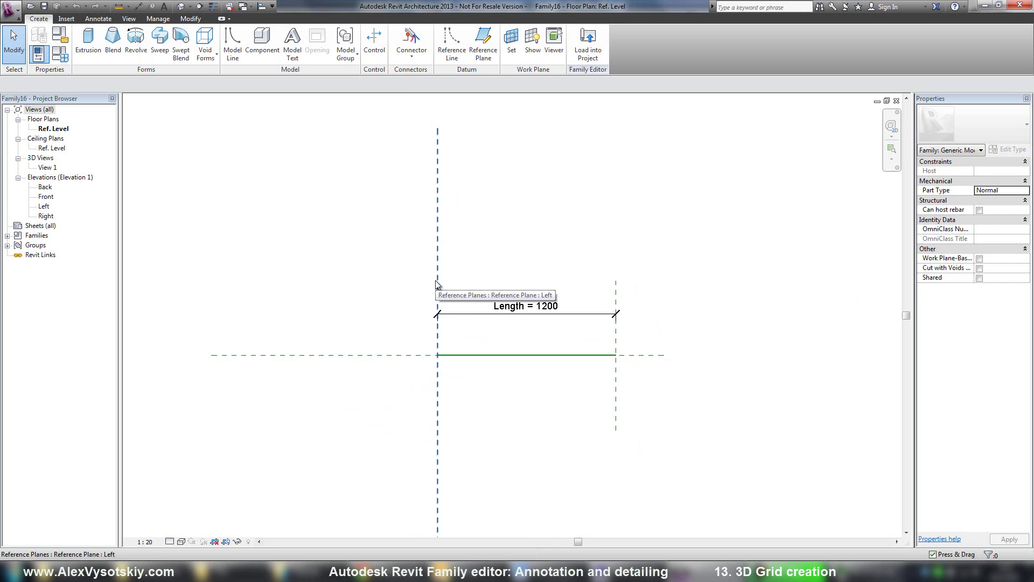
- In the Left elevation, set Reference Plane: Left as the work plane
double_click(43, 207)
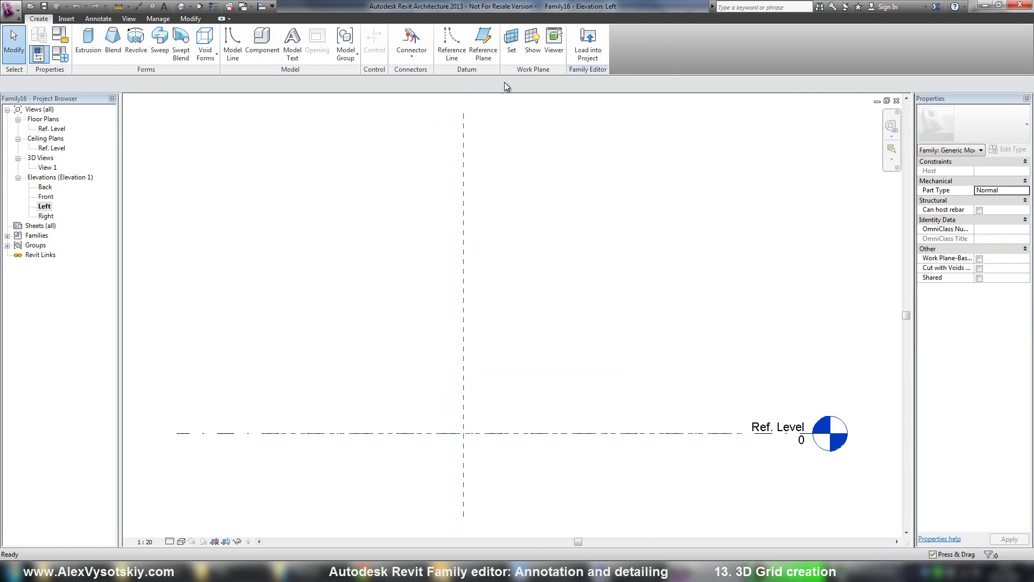
click(512, 40)
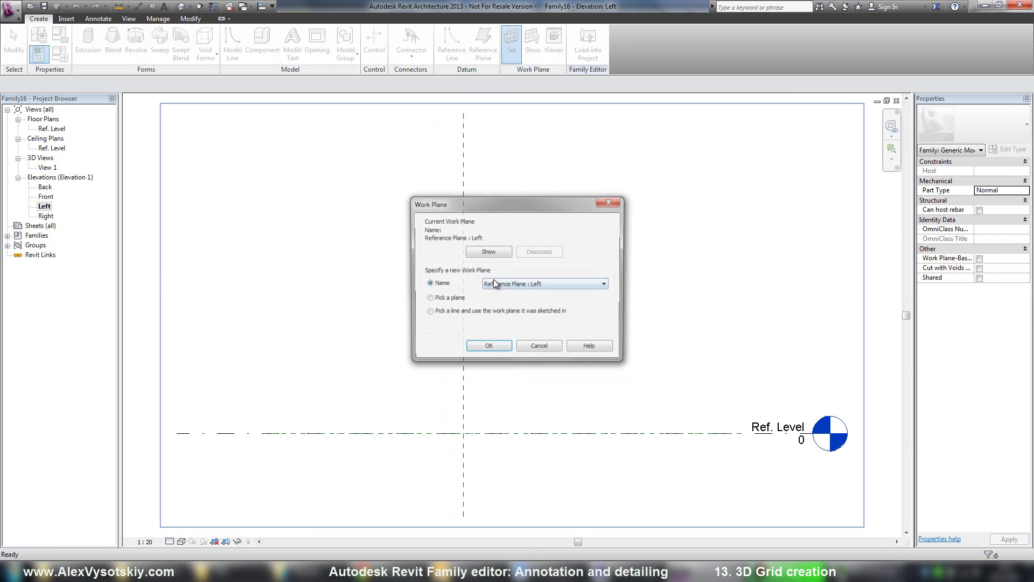
key(Return)
scroll(467, 451, up, 3)
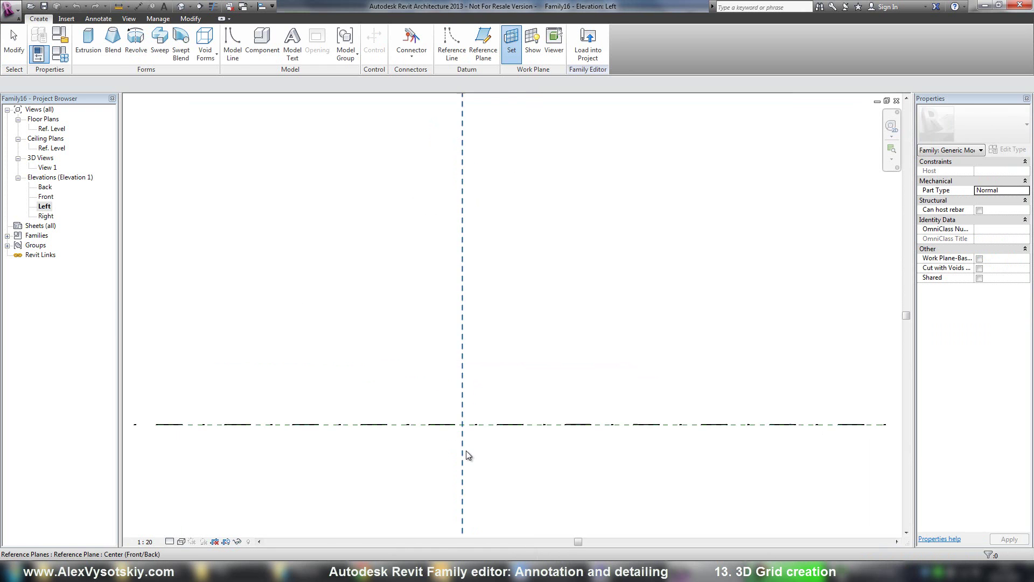
- Place model text 'A' at the reference-plane intersection and select it
click(292, 43)
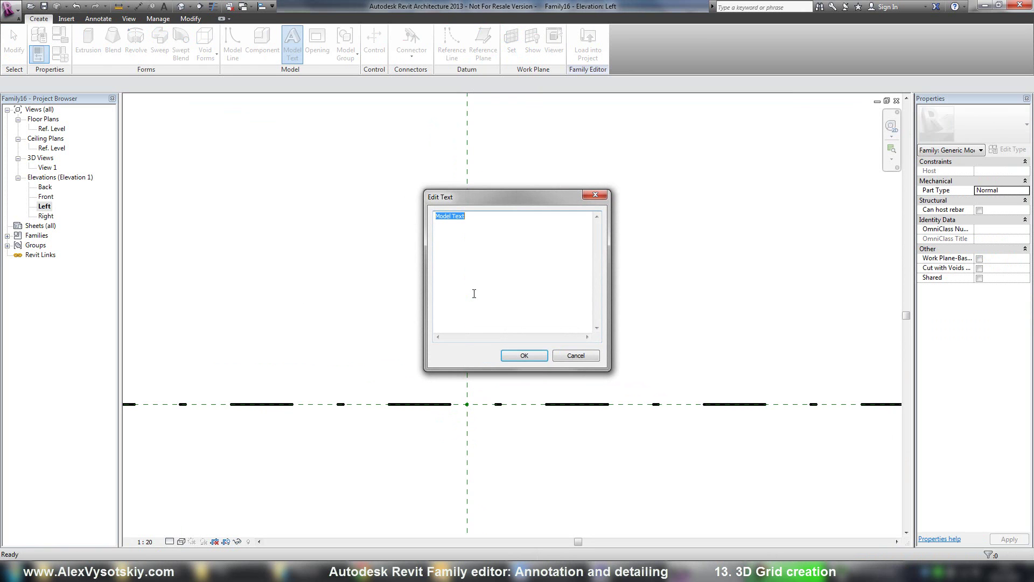
text(A)
click(530, 356)
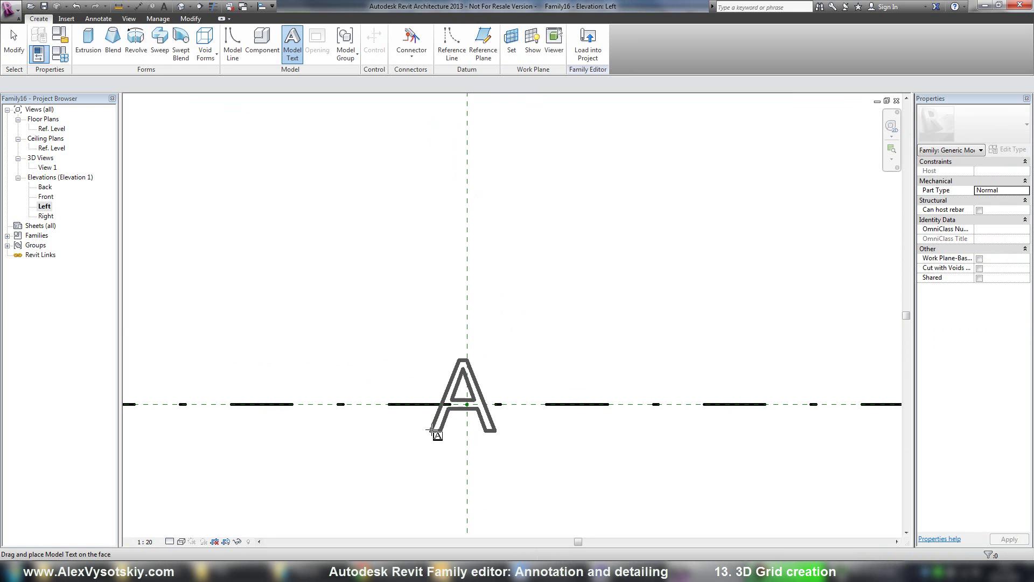
click(437, 435)
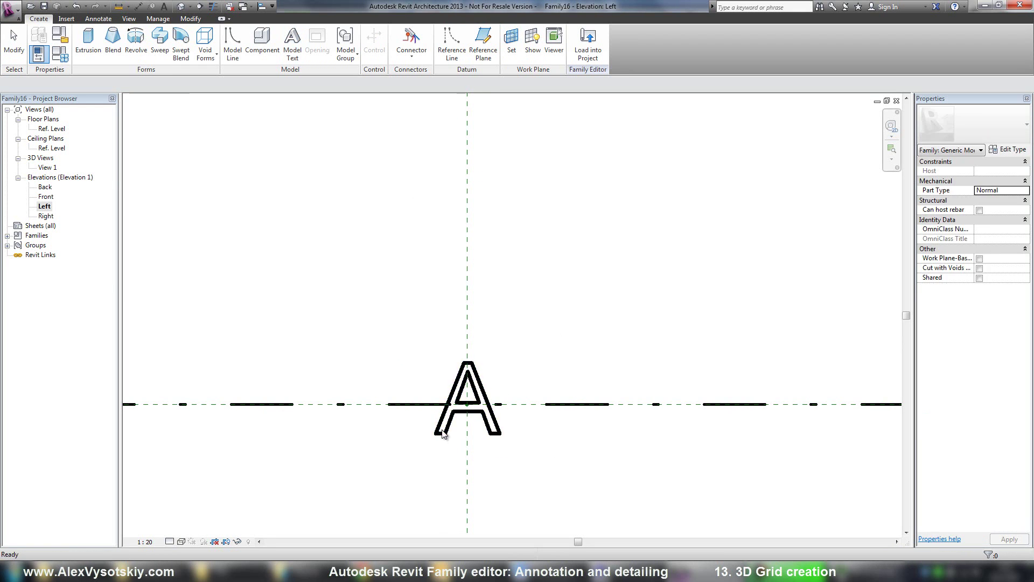
click(438, 413)
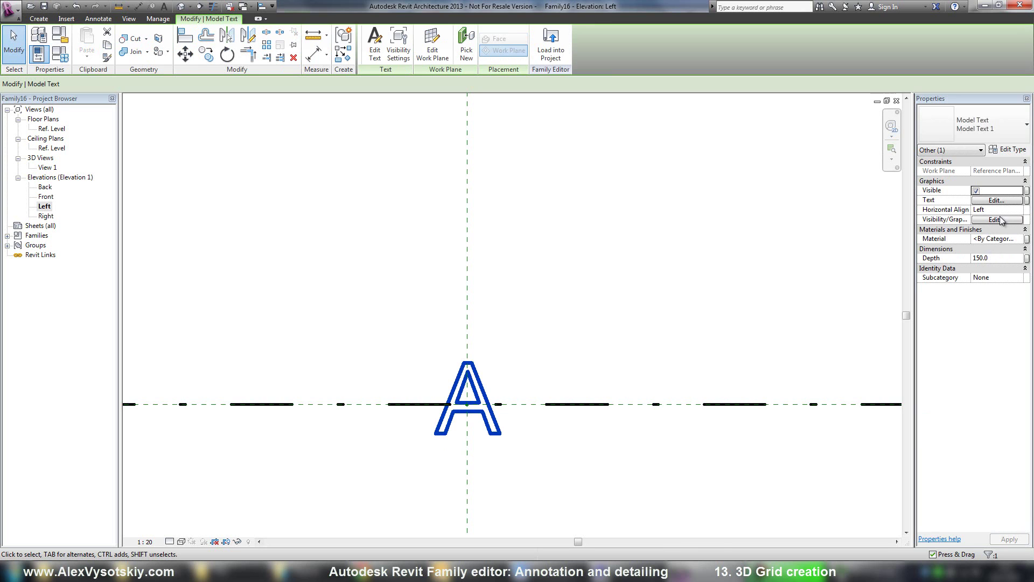
- Link the letter's Text to a new instance parameter 'Grid letter' grouped under Identity Data
click(1027, 200)
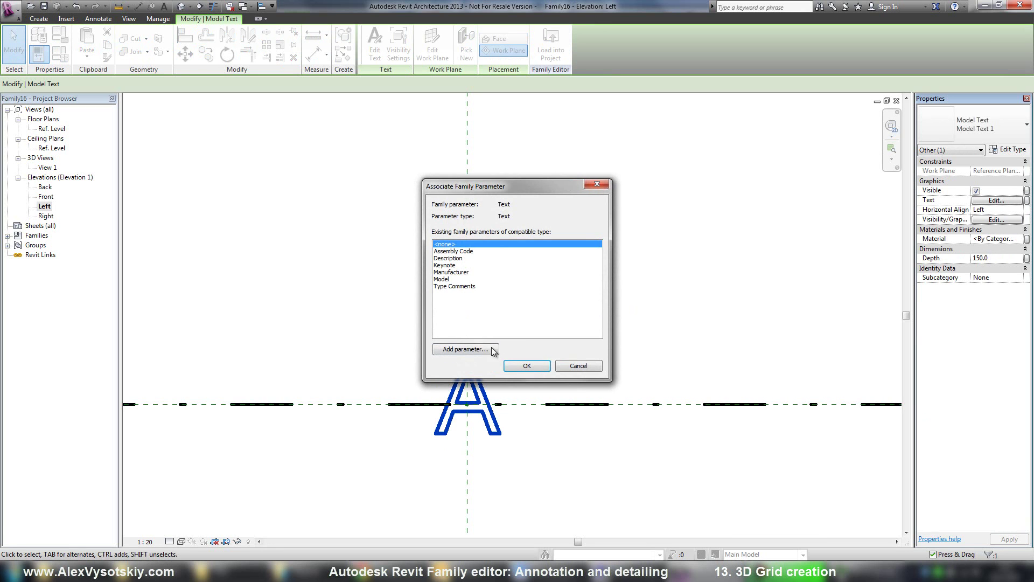
click(466, 353)
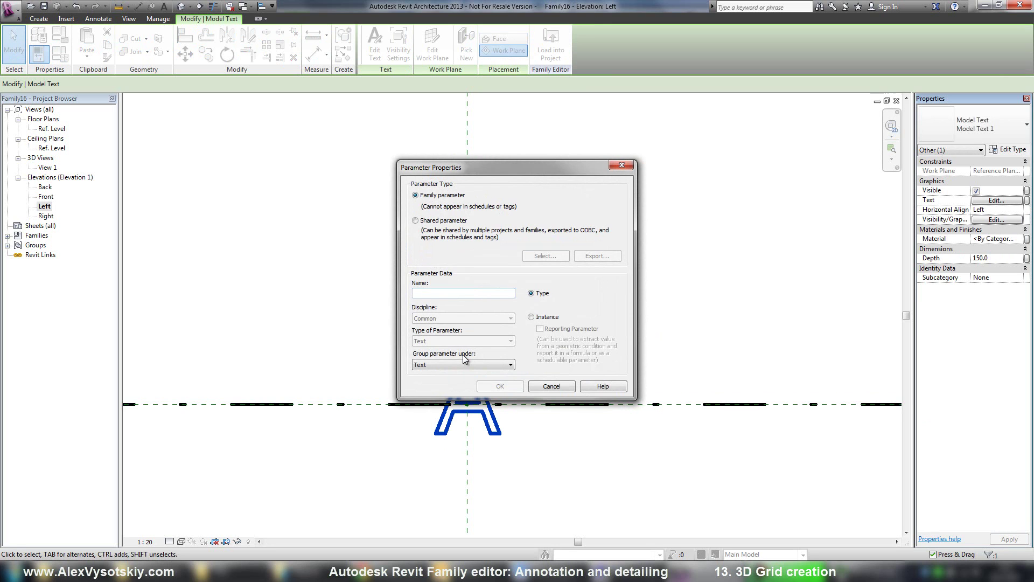
text(Grid letter)
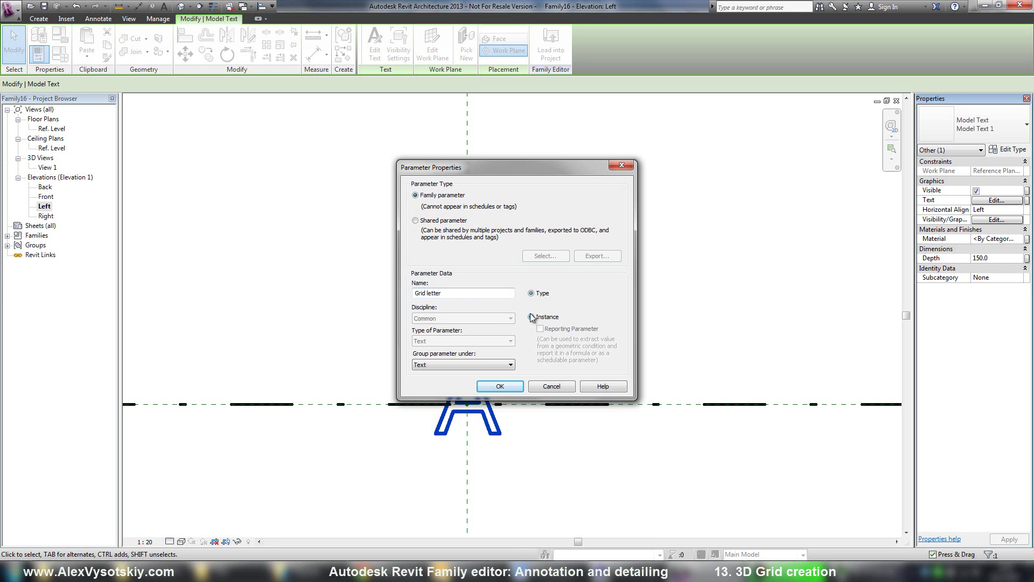
click(486, 365)
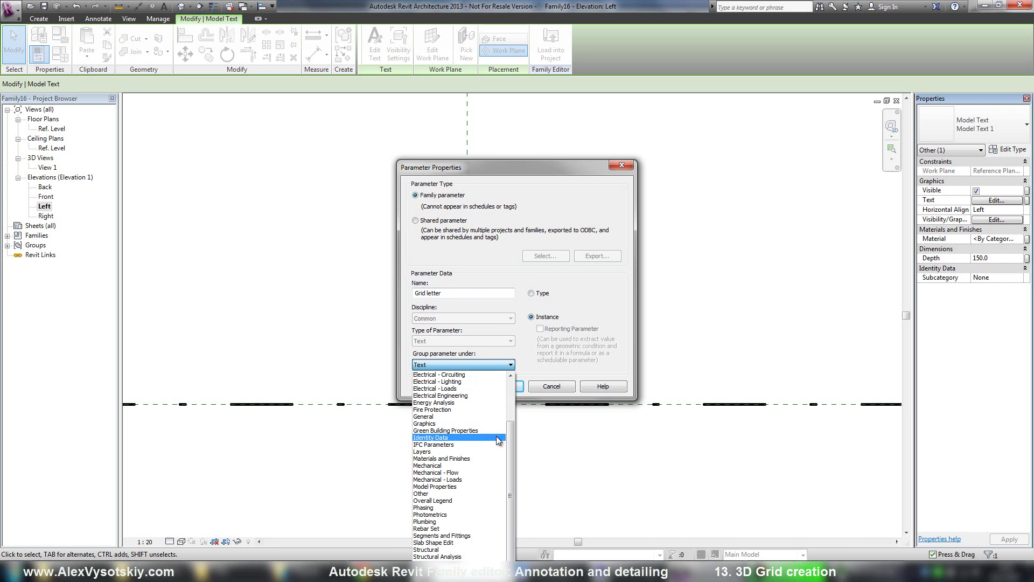
drag(512, 460, 512, 425)
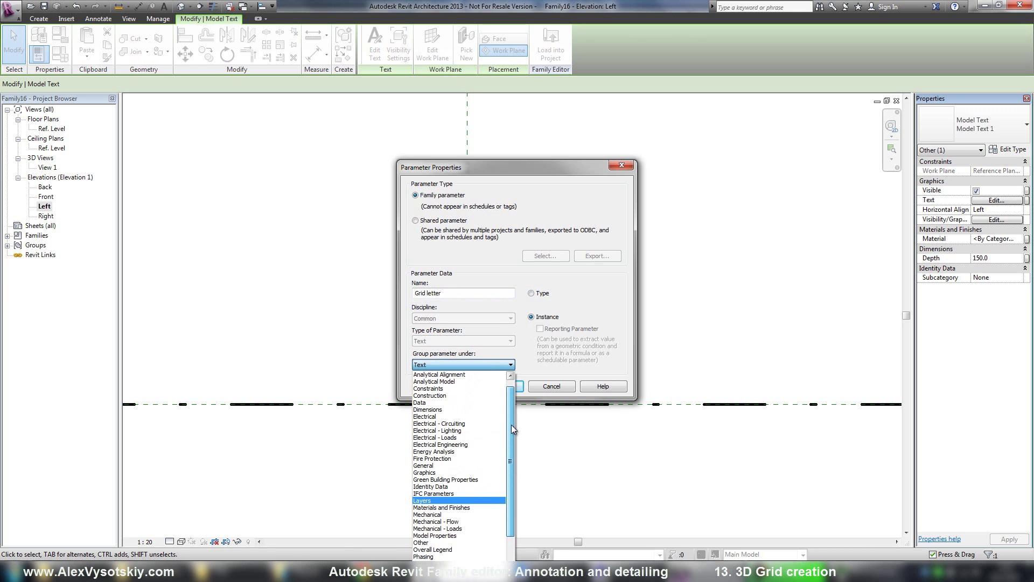
click(466, 487)
click(493, 386)
click(528, 365)
click(39, 18)
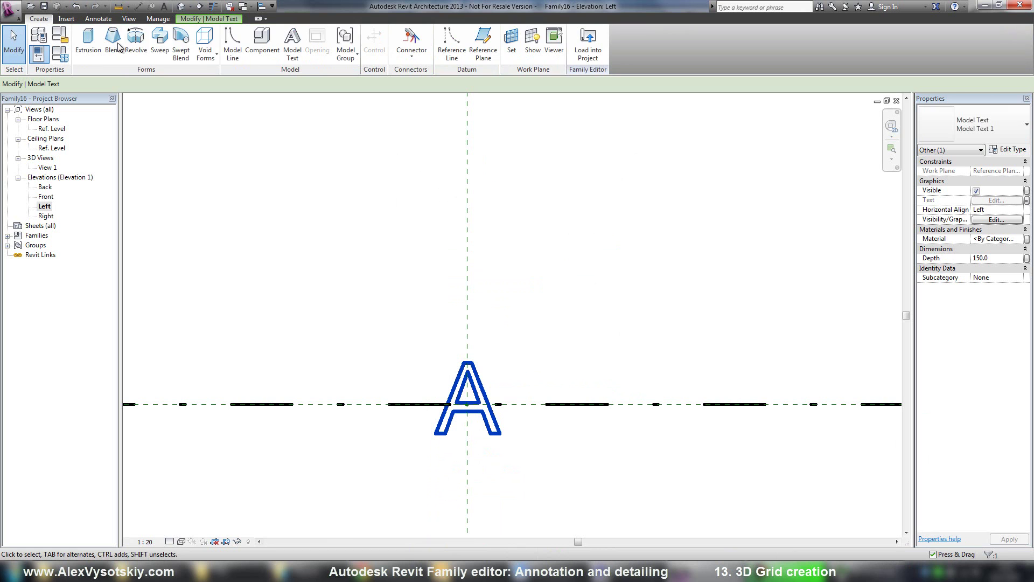
- Draw a model-line circle of radius 150 centred on the letter's plane intersection
click(232, 42)
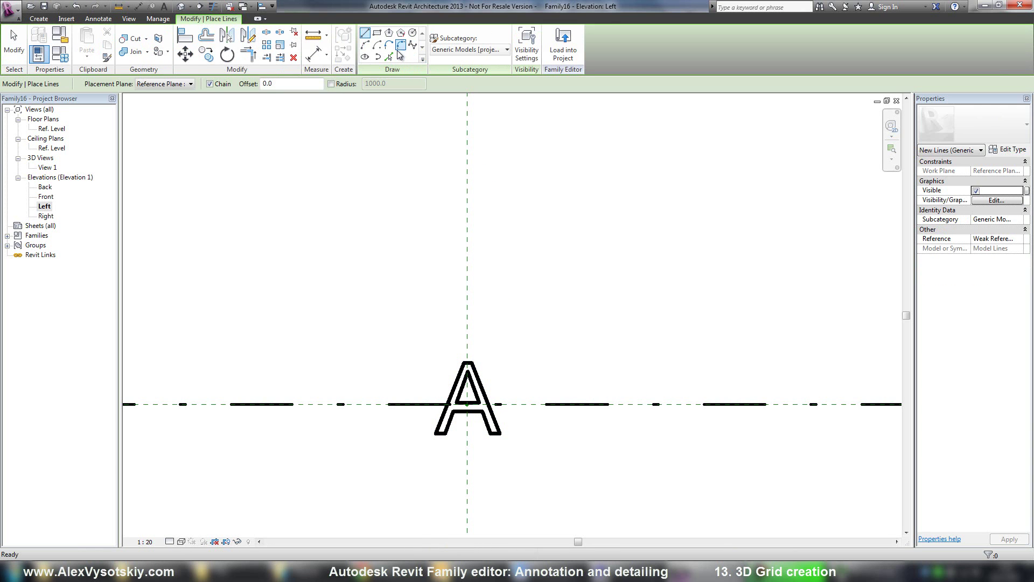
click(412, 33)
click(467, 404)
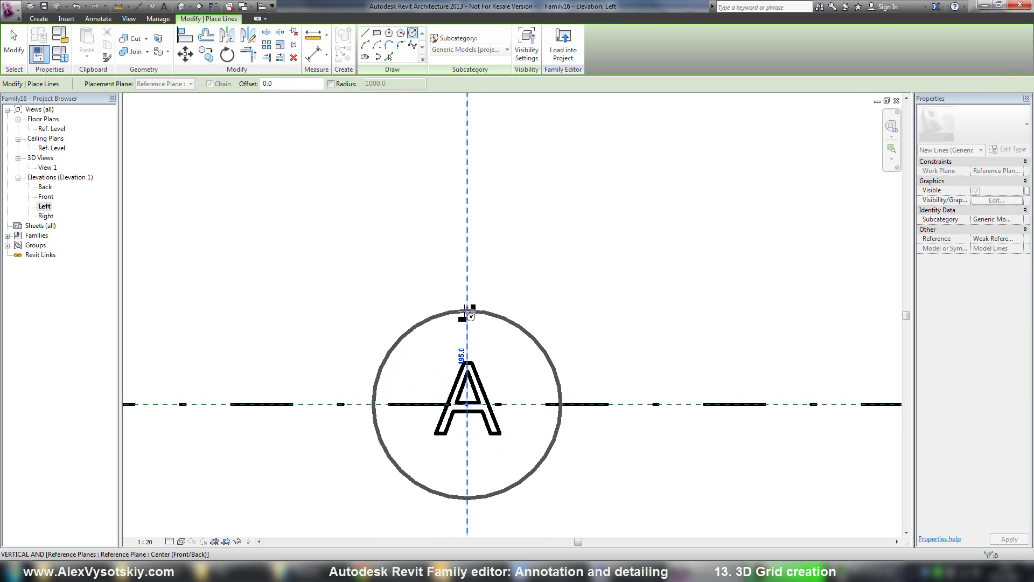
text(150)
key(Return)
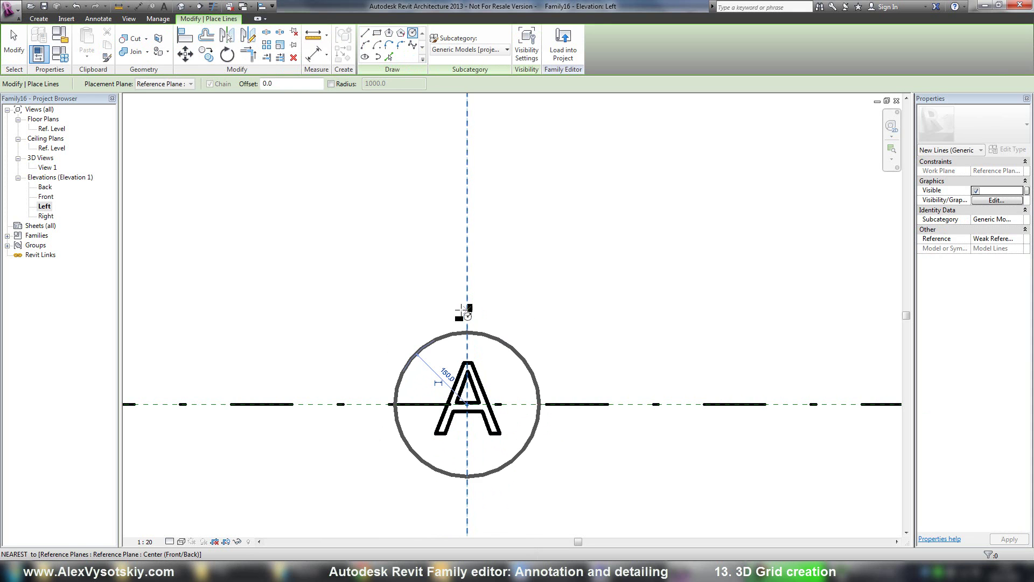
click(12, 34)
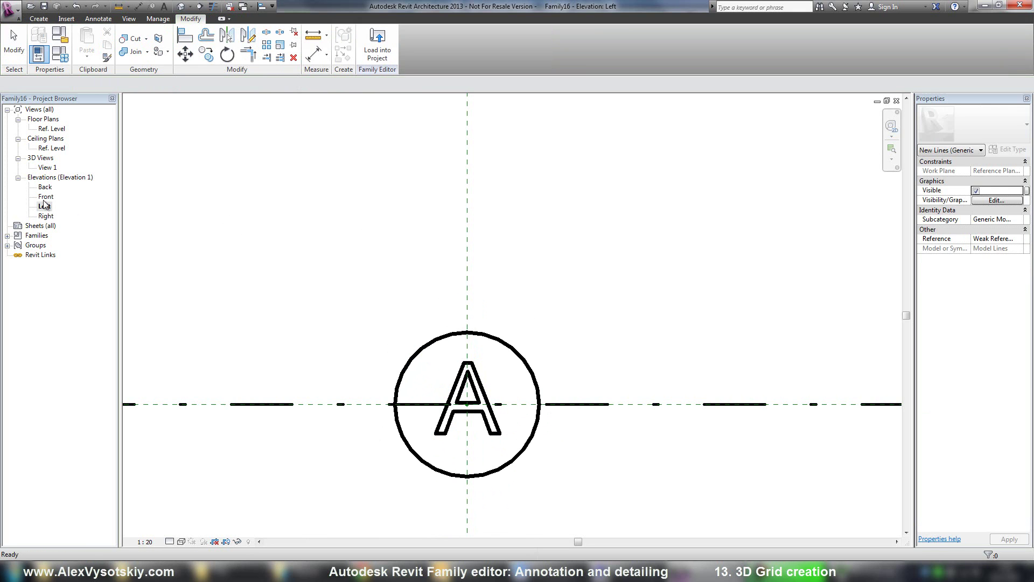
- In the Front elevation, draw a short vertical model line and a circle at the plane intersection
double_click(47, 197)
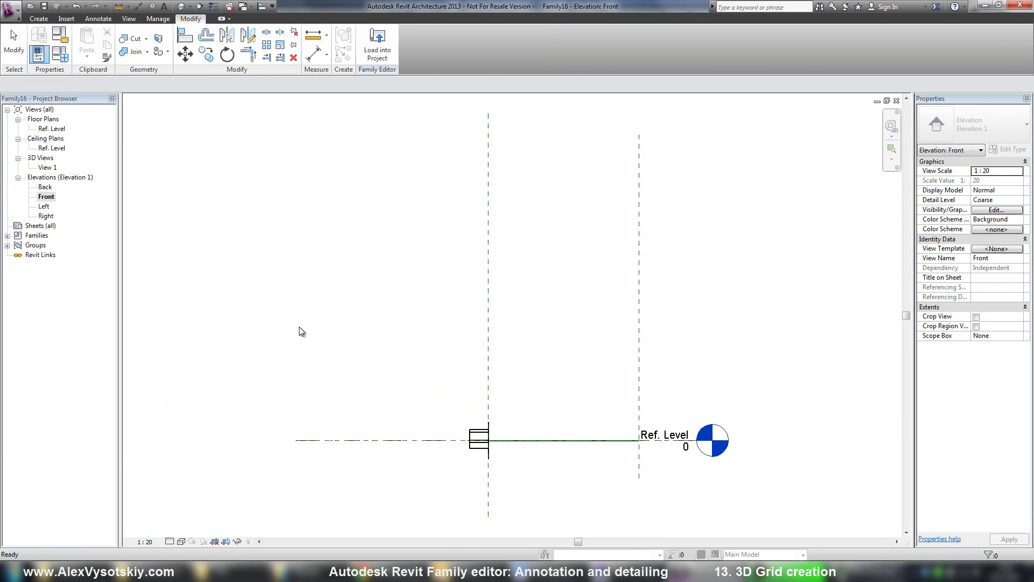
scroll(461, 447, up, 5)
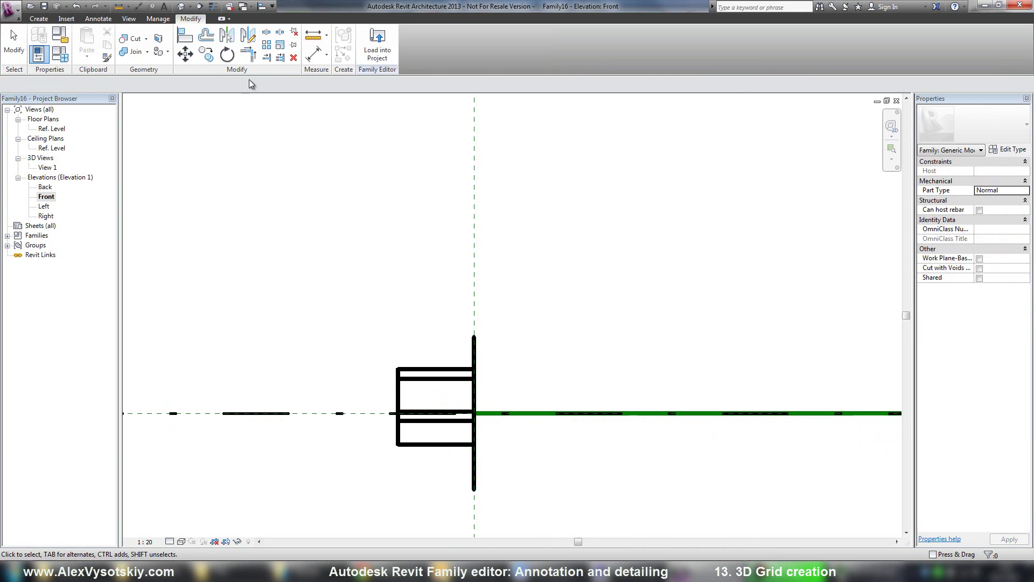
key(l)
key(i)
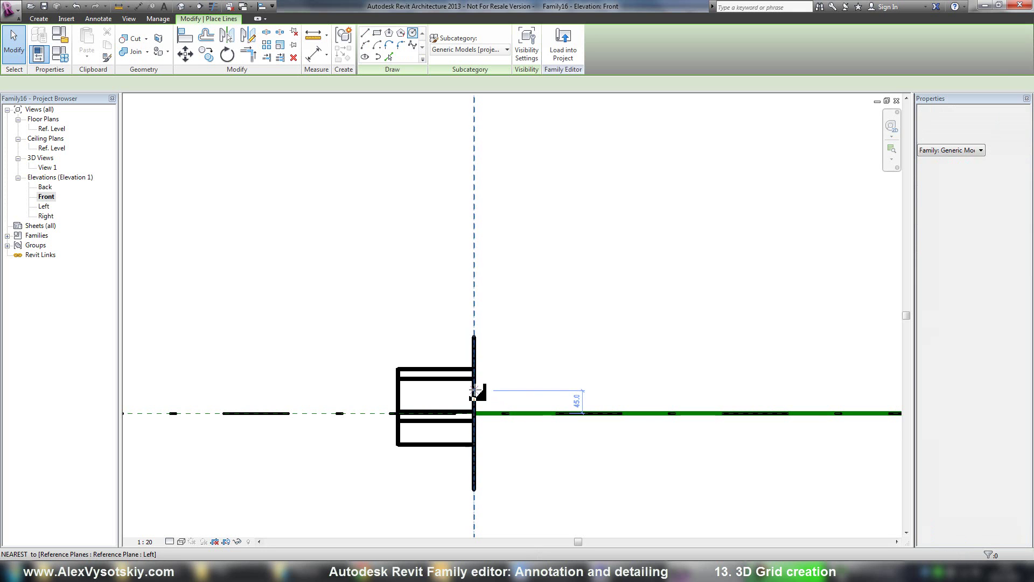
click(474, 413)
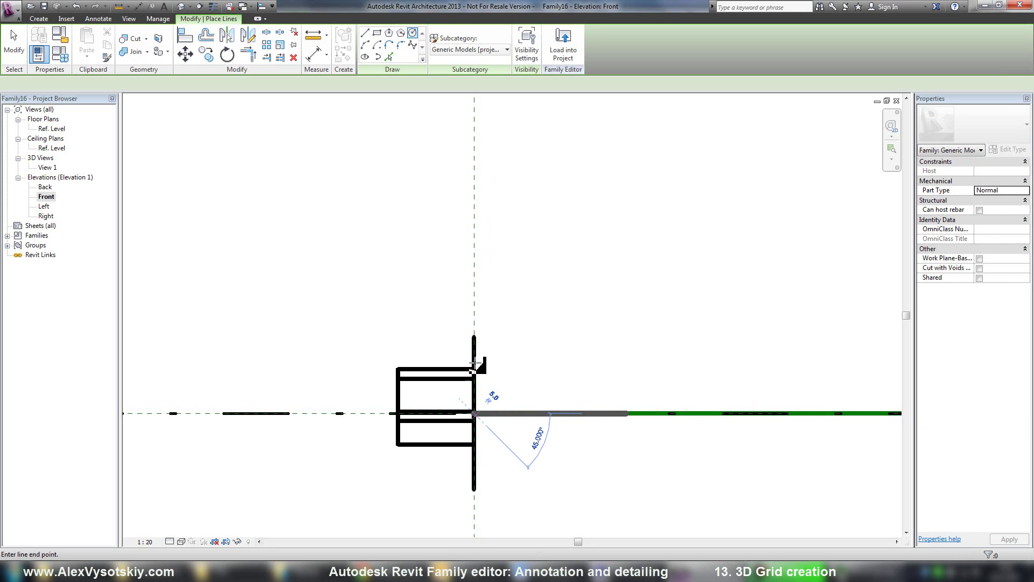
click(478, 298)
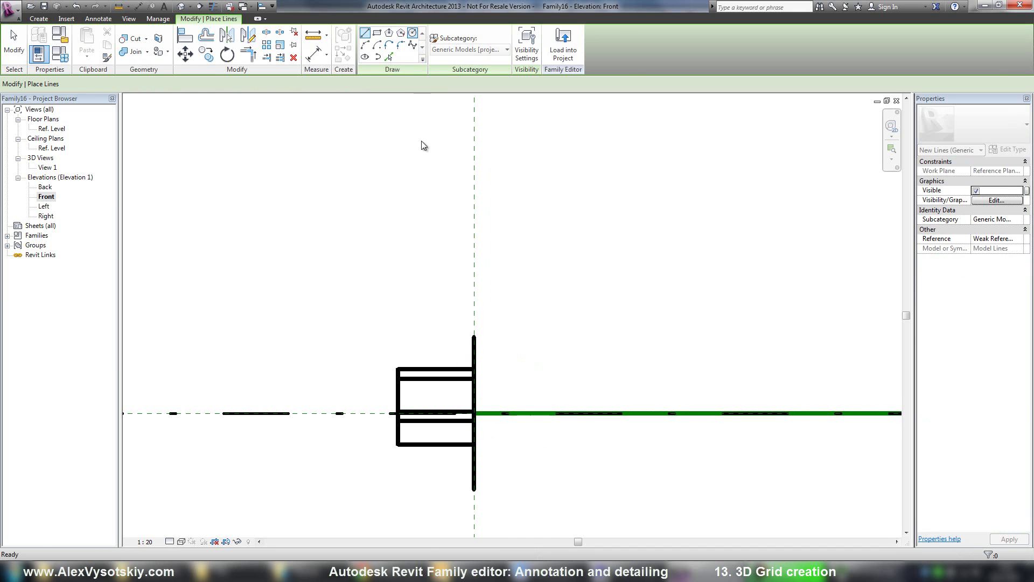
click(475, 413)
text(200)
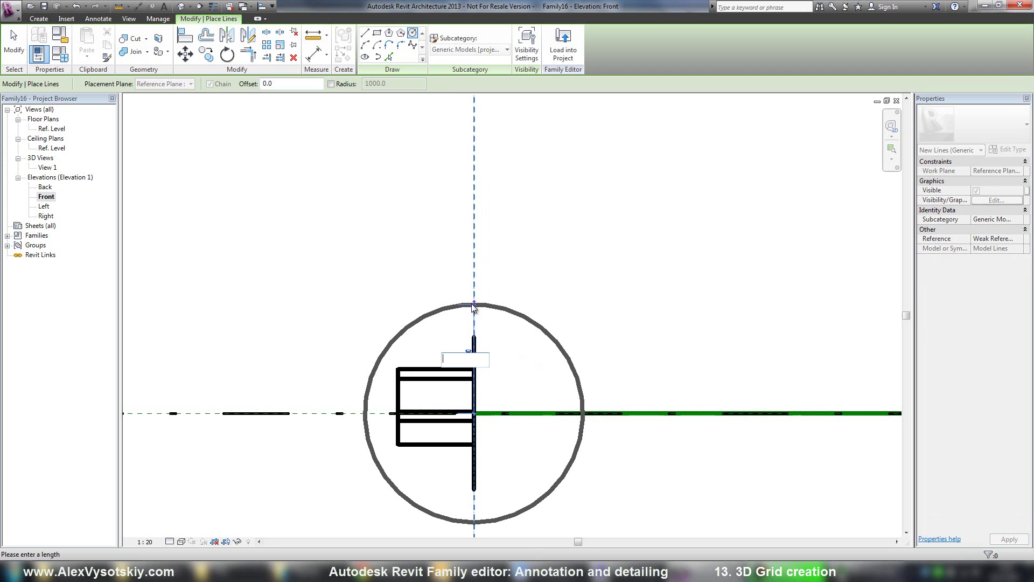
key(Return)
key(Escape)
key(Escape)
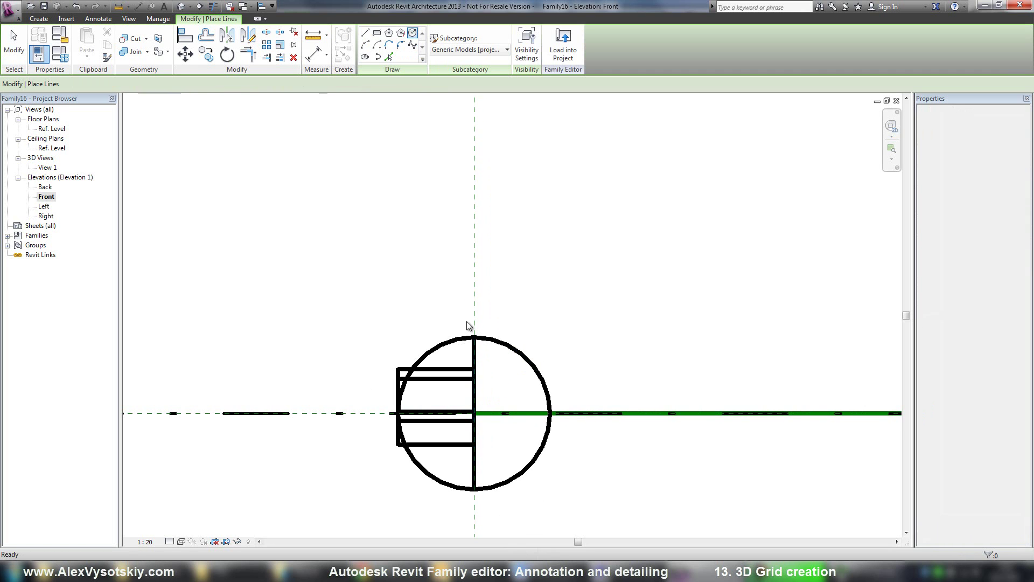
- Reduce the model text letter's depth from 150 to 30
click(403, 376)
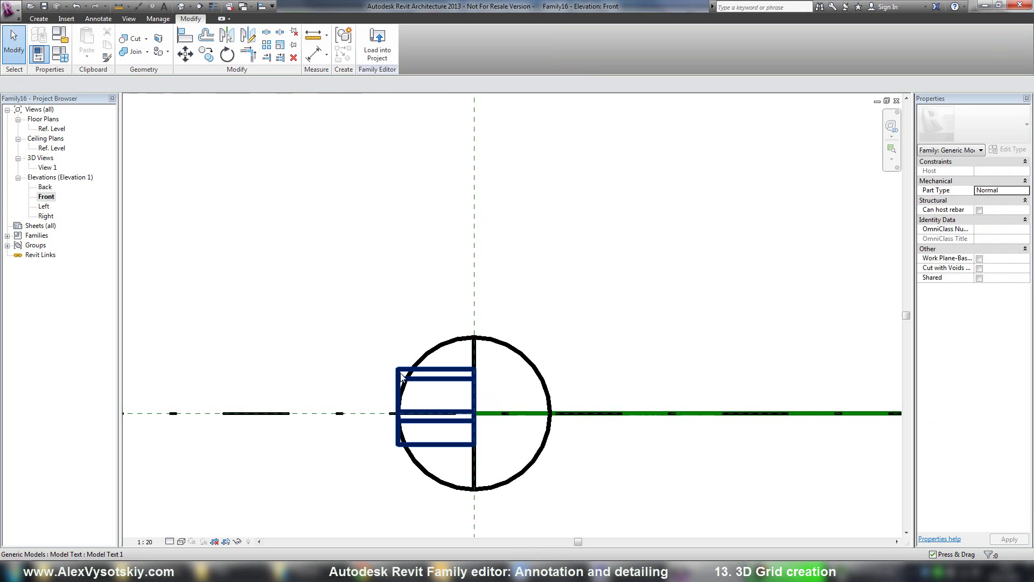
click(494, 348)
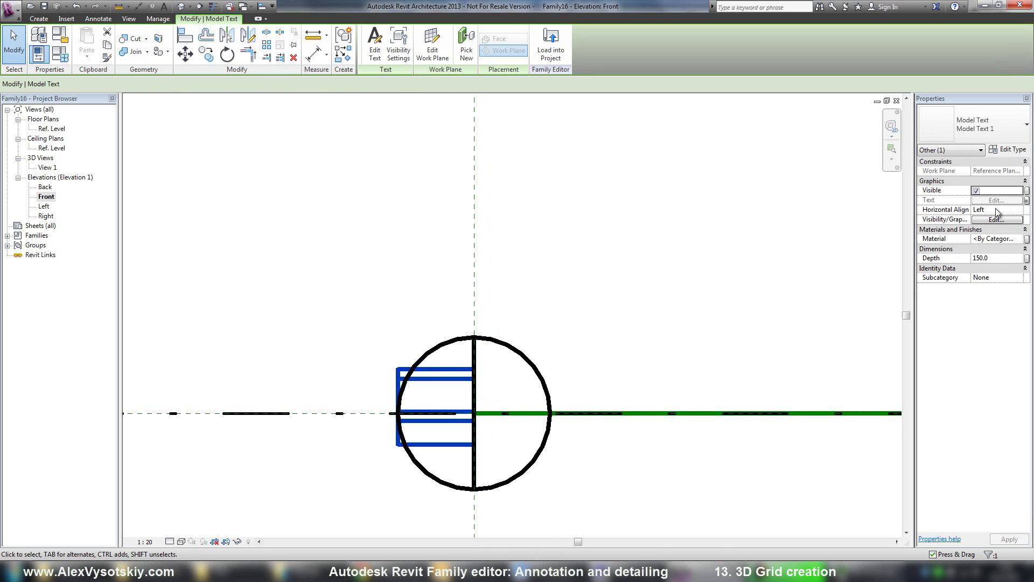
click(1001, 257)
text(30)
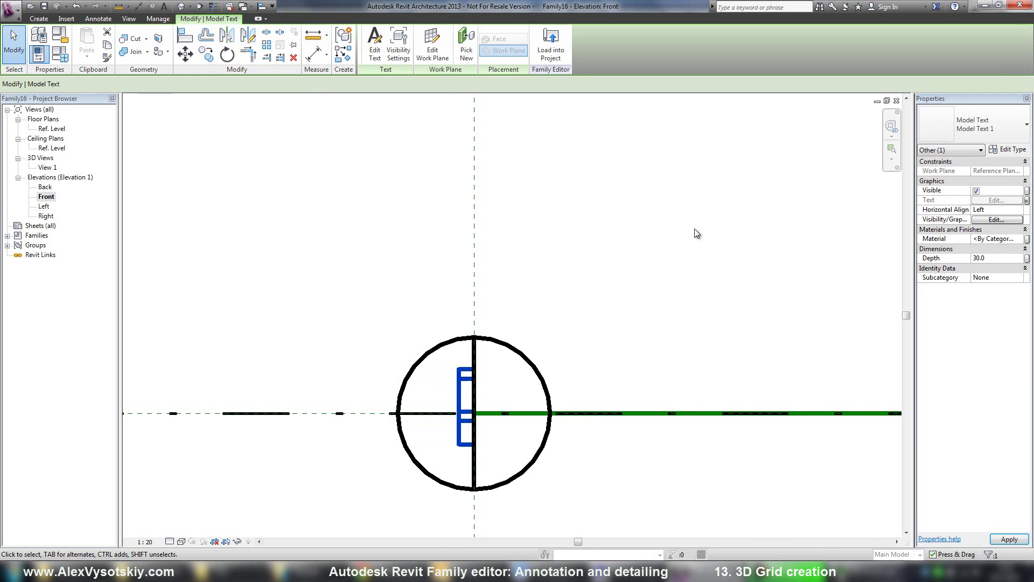
click(613, 298)
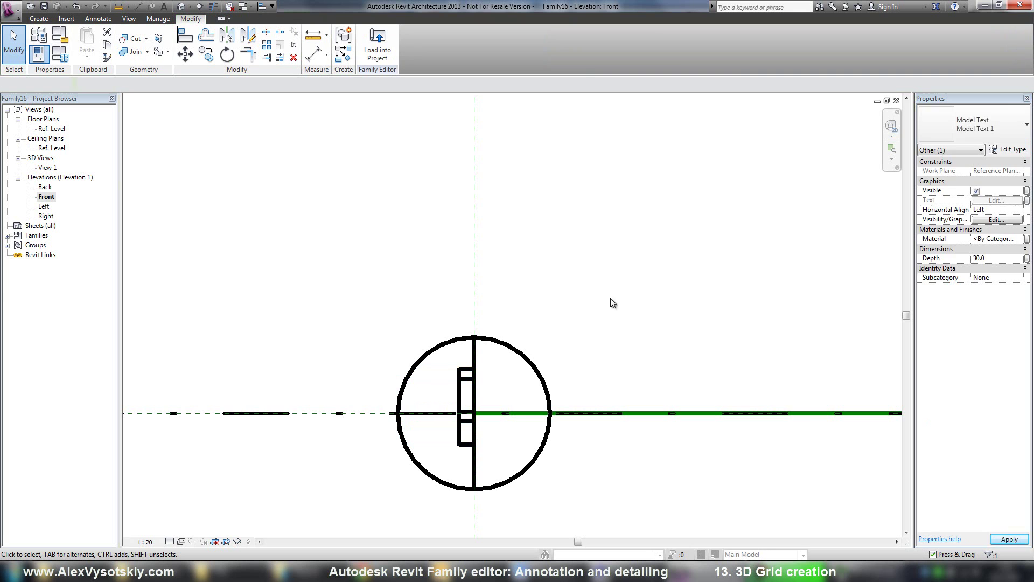
- Orbit the family in the default 3D view, then bring up Load into Projects with 10.End (project).rvt ticked
click(181, 6)
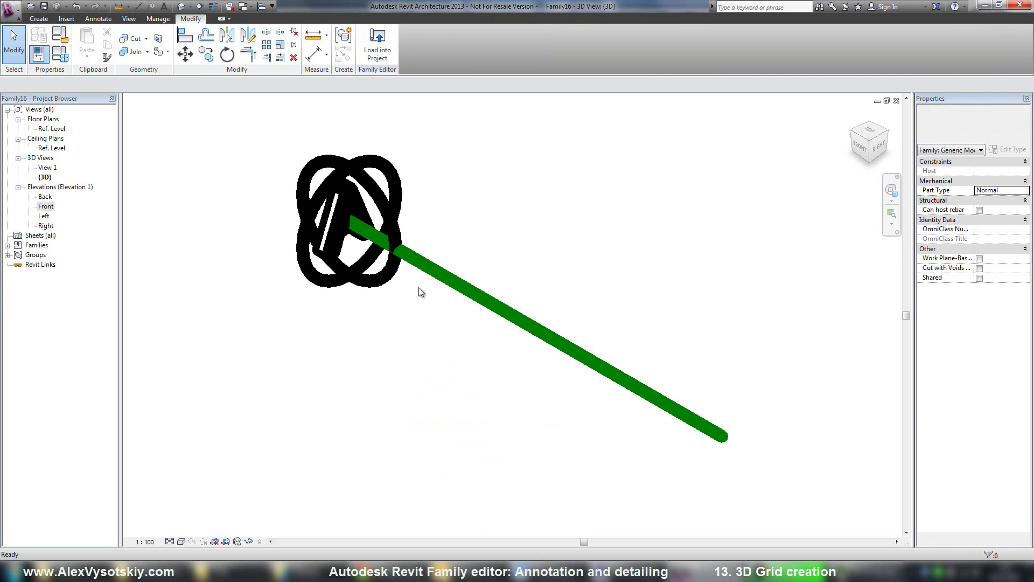
shift+middle_drag(368, 323, 605, 300)
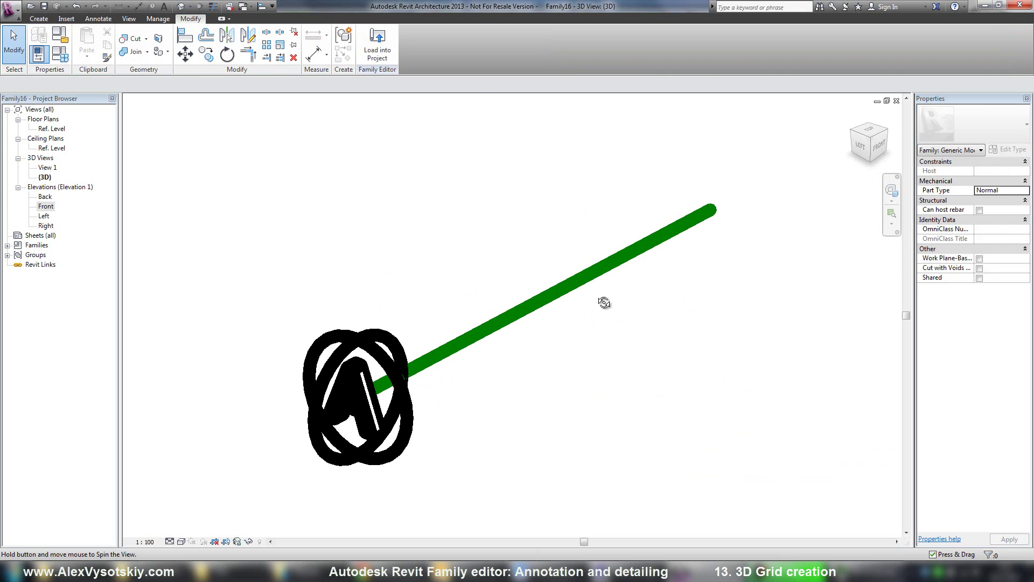
scroll(226, 266, down, 1)
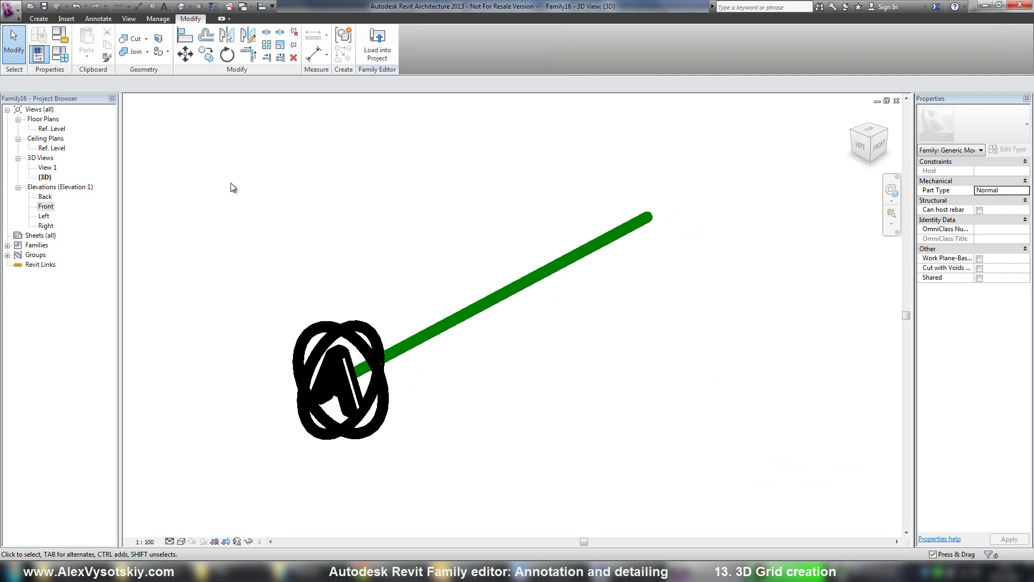
middle_drag(345, 353, 353, 302)
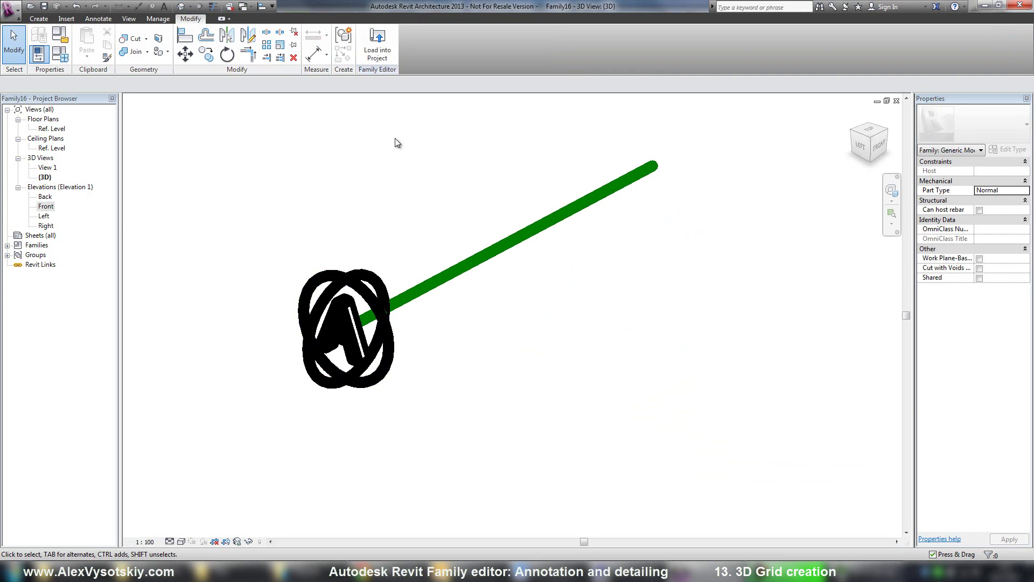
click(385, 50)
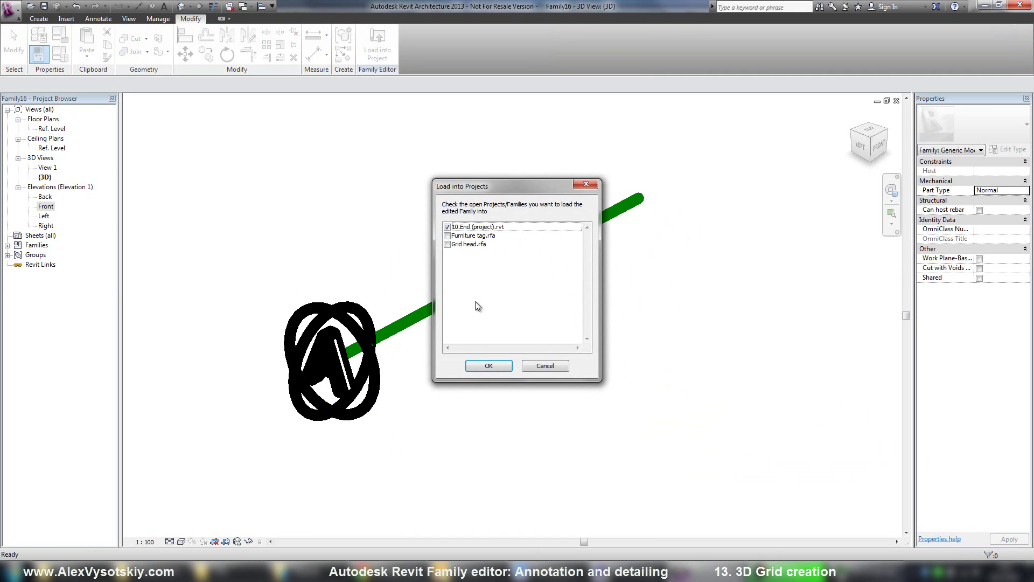
- Load the family into 10.End and place an instance on the work plane in Level 1
click(495, 365)
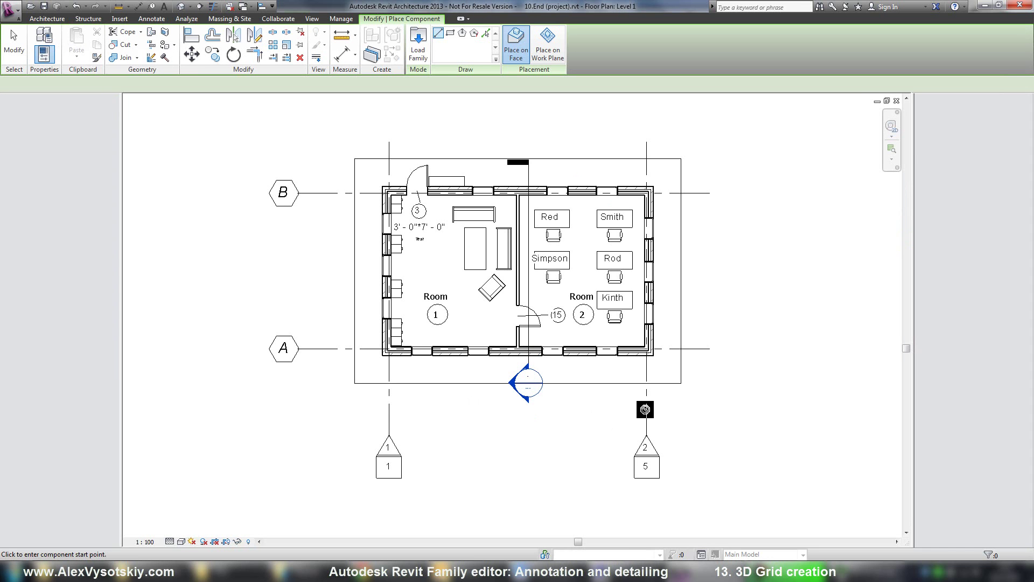
key(Escape)
key(Escape)
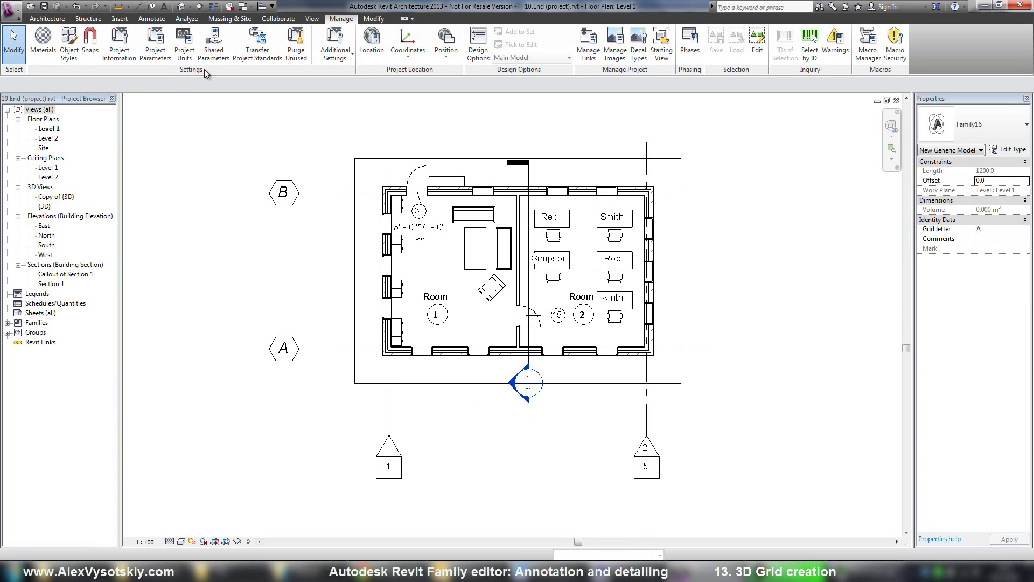
key(Escape)
click(47, 18)
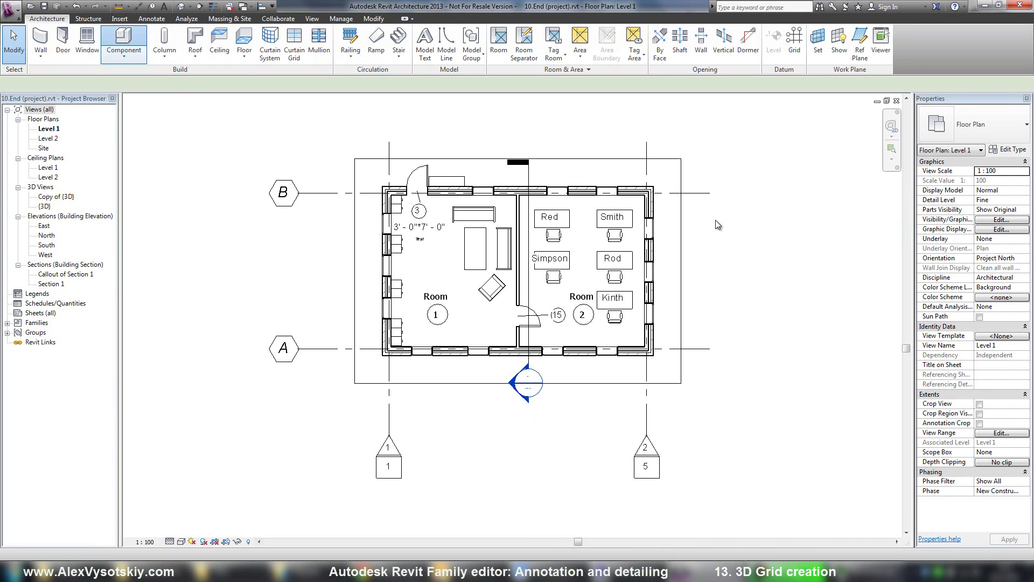
click(548, 46)
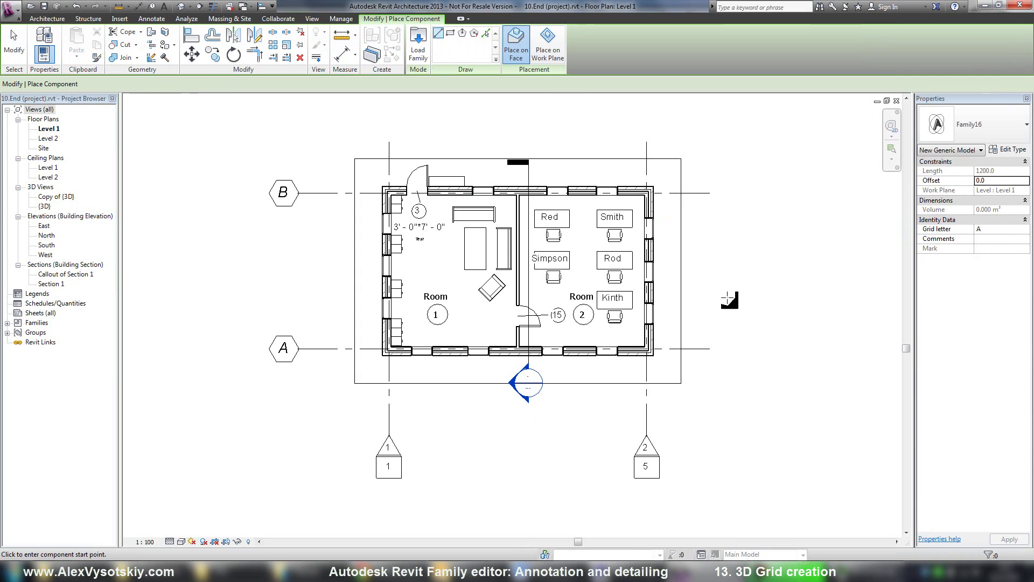
click(727, 297)
click(727, 176)
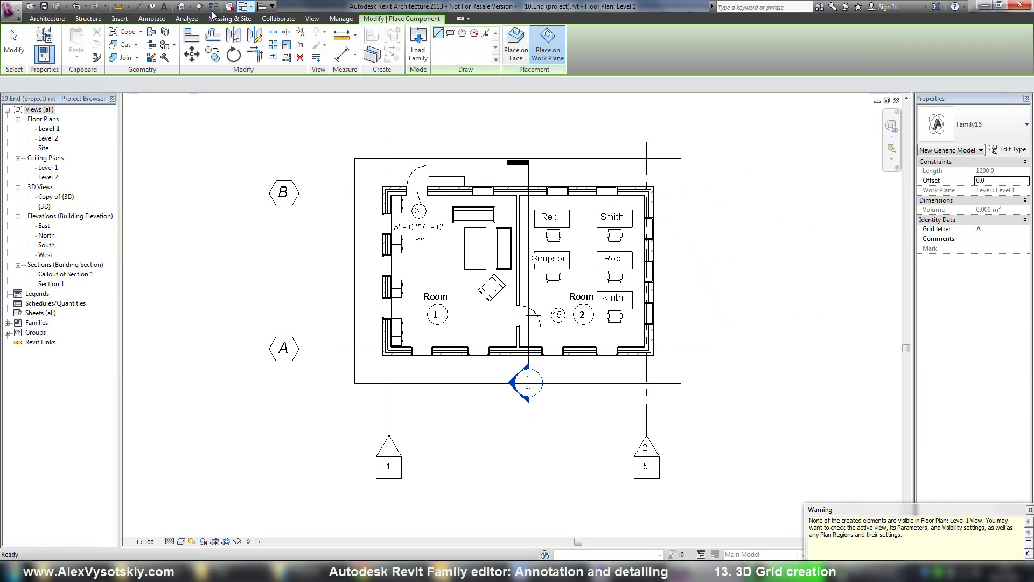
key(Escape)
key(Escape)
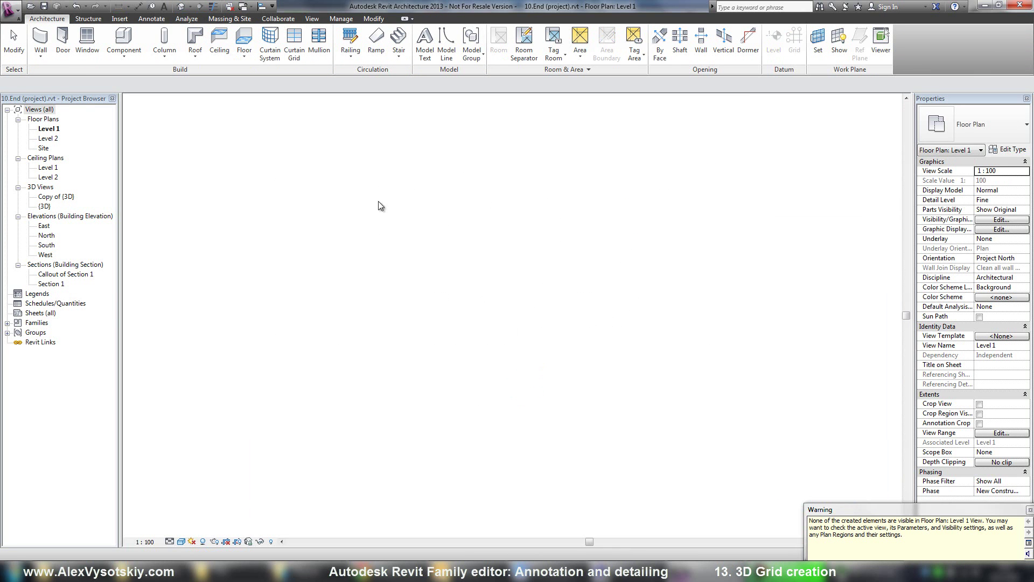
- Inspect the placed grid symbol in the project's 3D view, then return to the family
key(ctrl+Tab)
shift+middle_drag(470, 287, 421, 251)
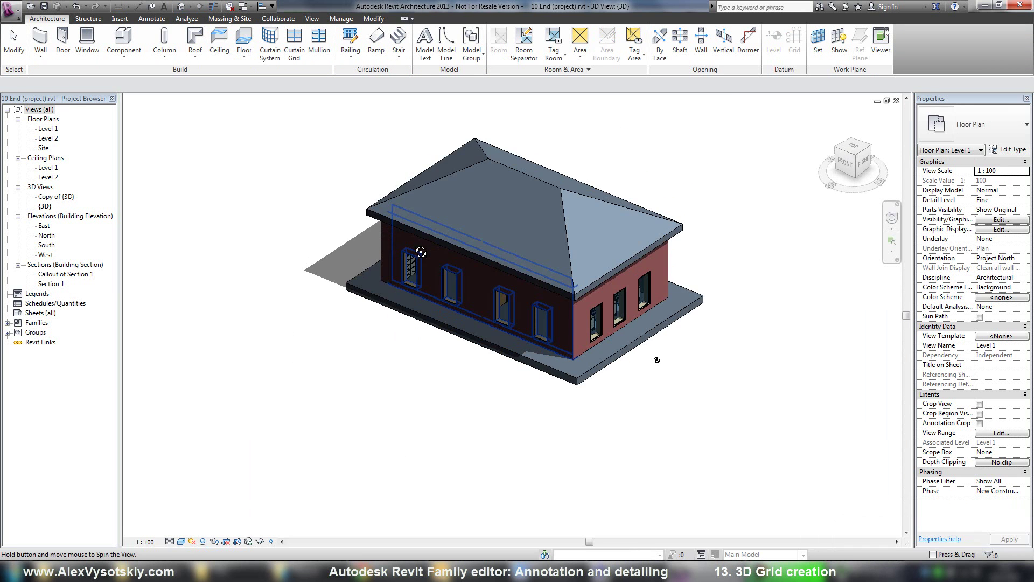
scroll(664, 360, up, 5)
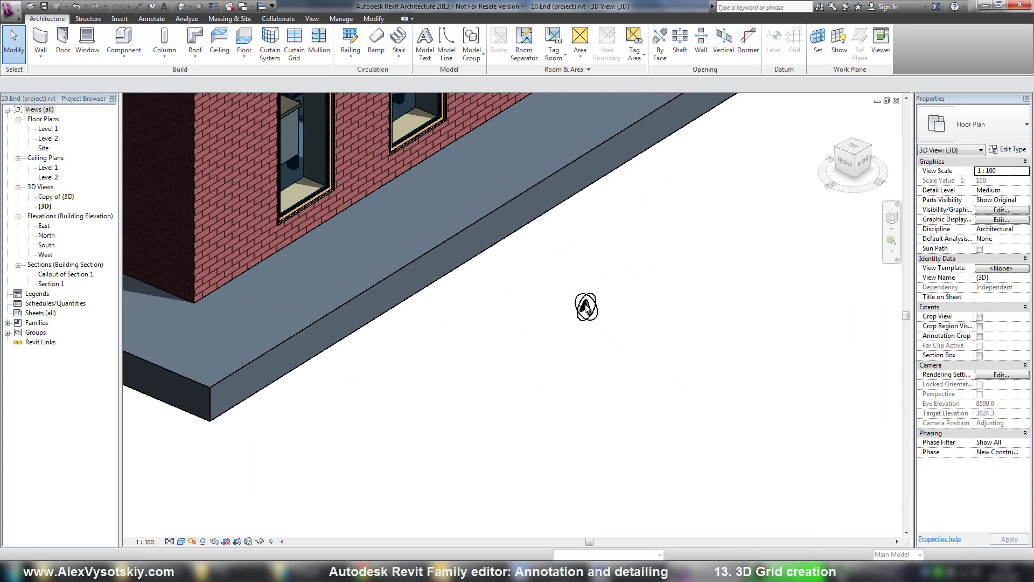
scroll(589, 315, up, 3)
scroll(610, 364, down, 5)
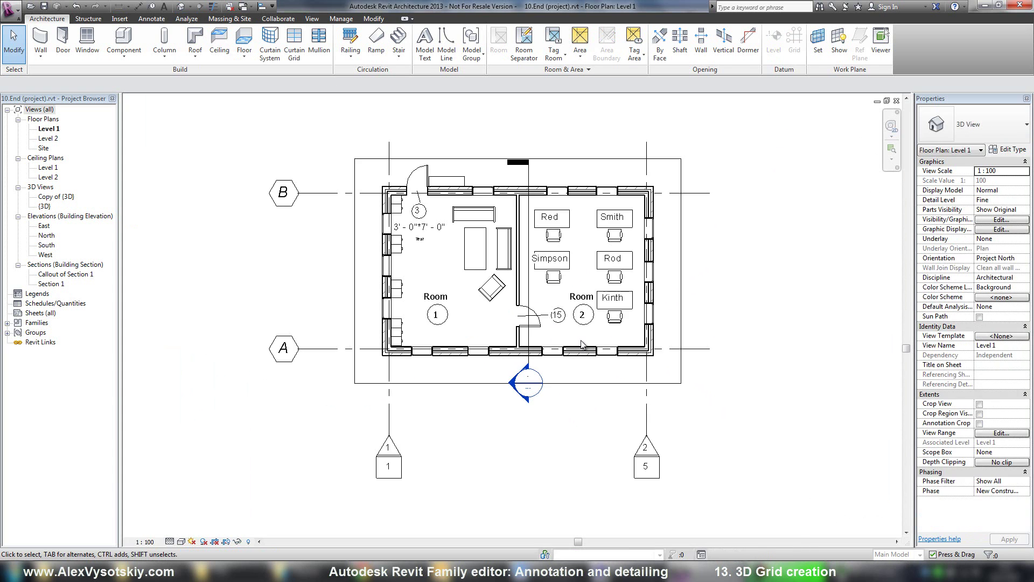
key(ctrl+Tab)
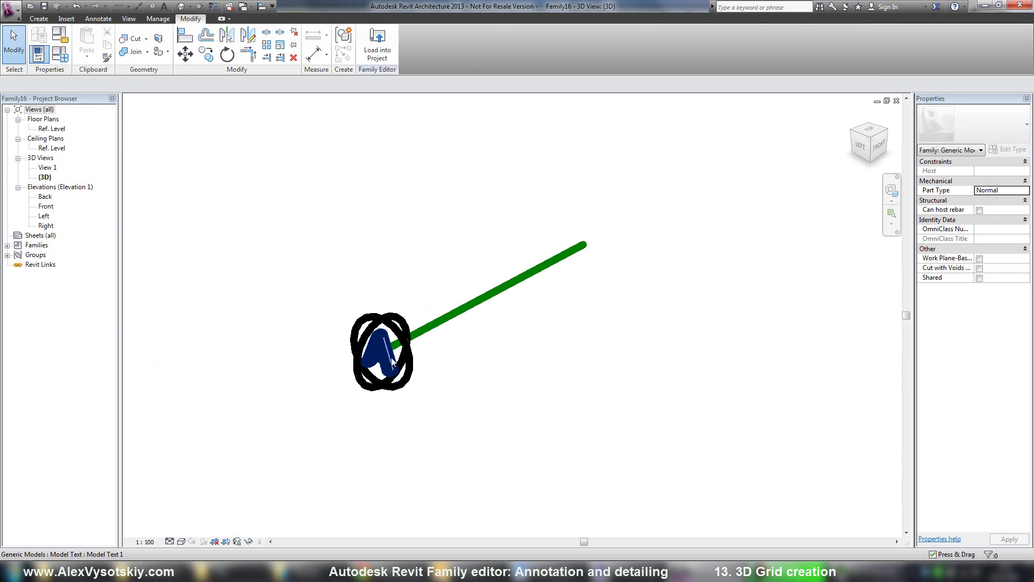
- Set the letter A's type Text Size to 500
click(404, 379)
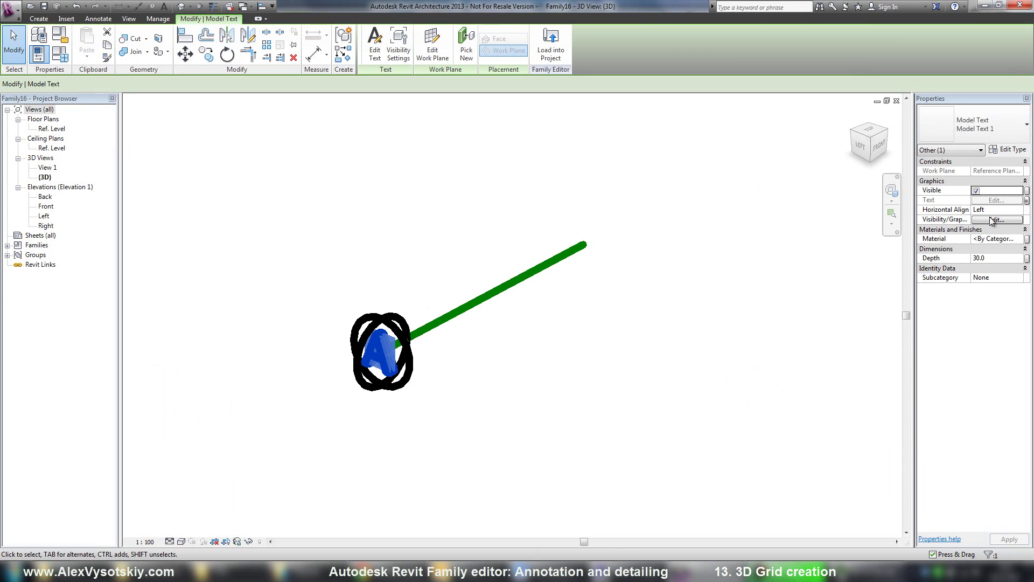
click(1005, 150)
click(686, 195)
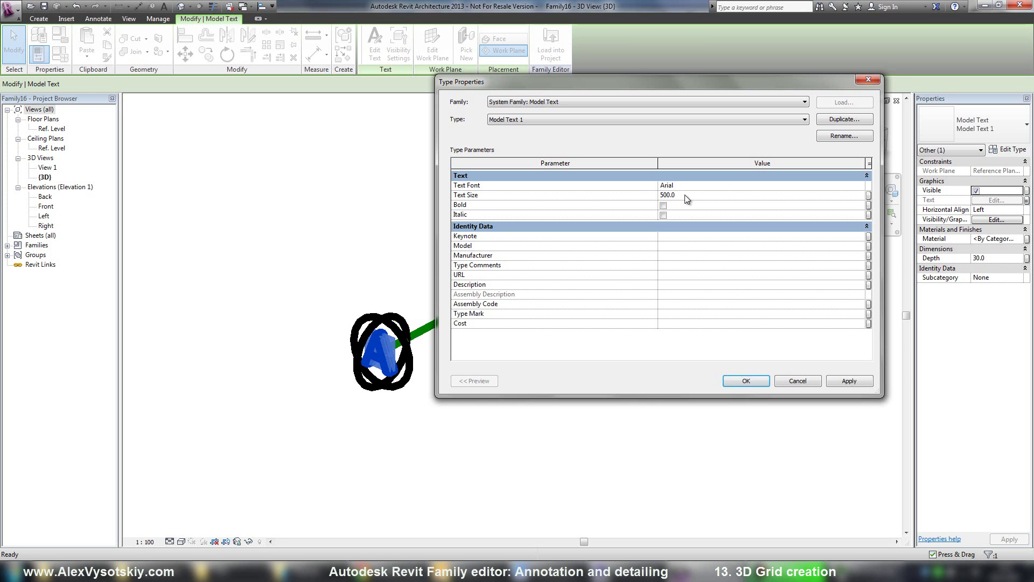
click(725, 381)
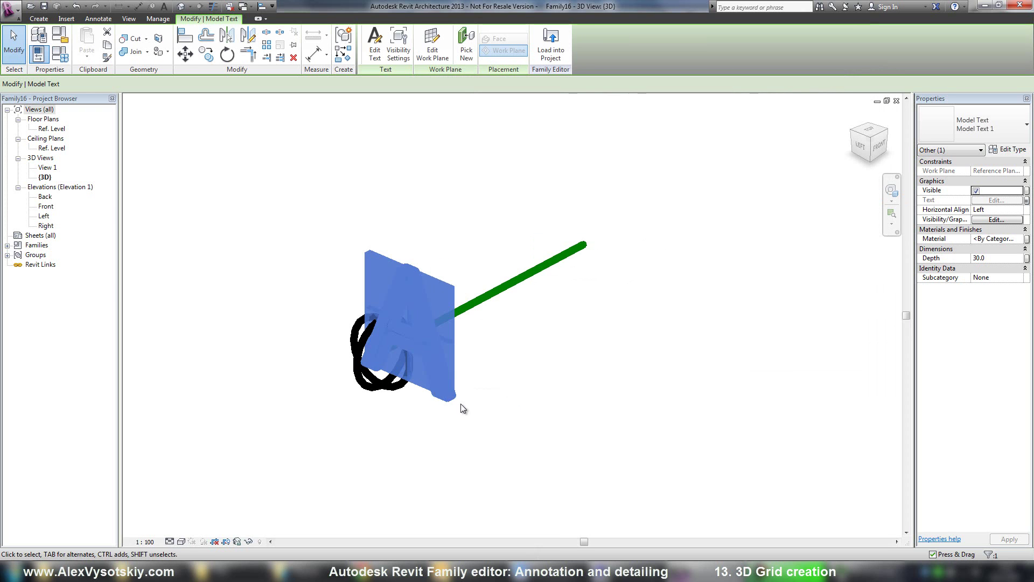
click(463, 409)
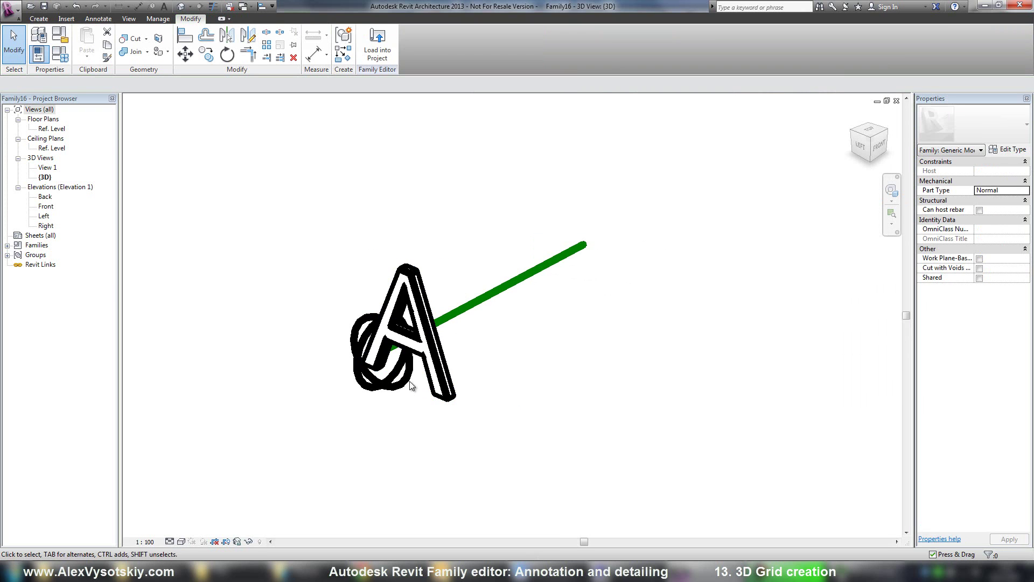
- Change the radius of both grid-head circles to 500
click(360, 326)
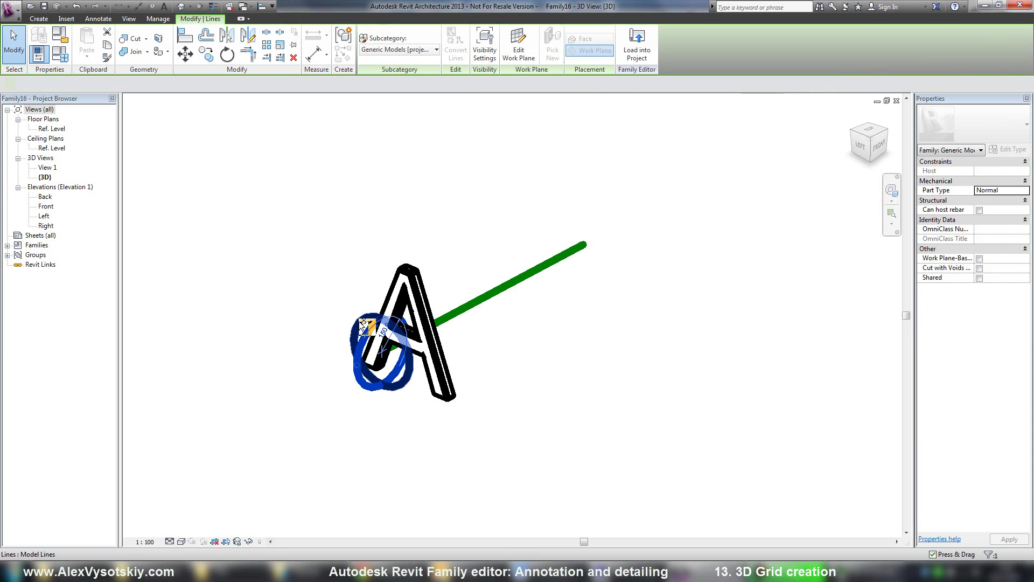
click(381, 331)
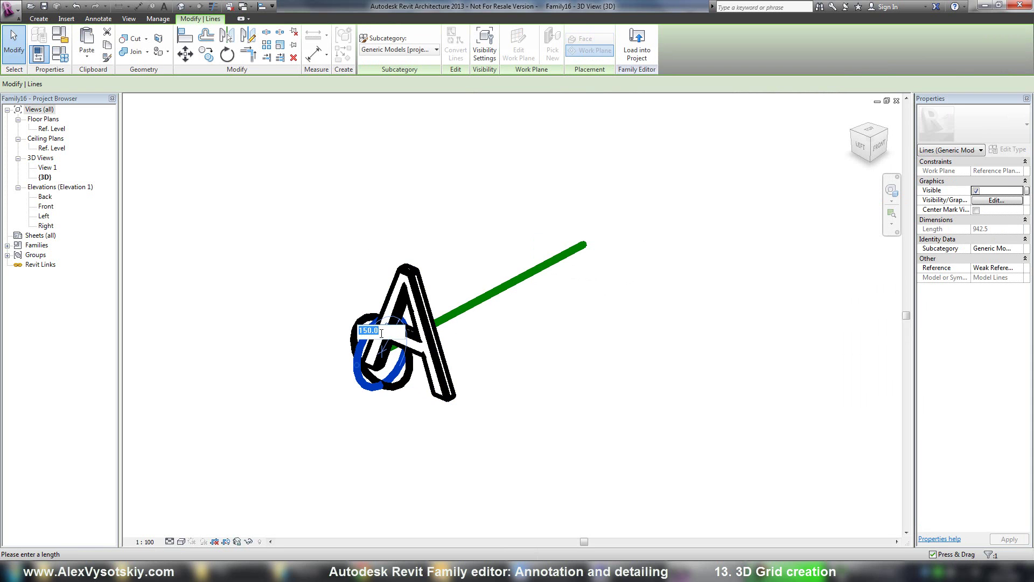
key(Return)
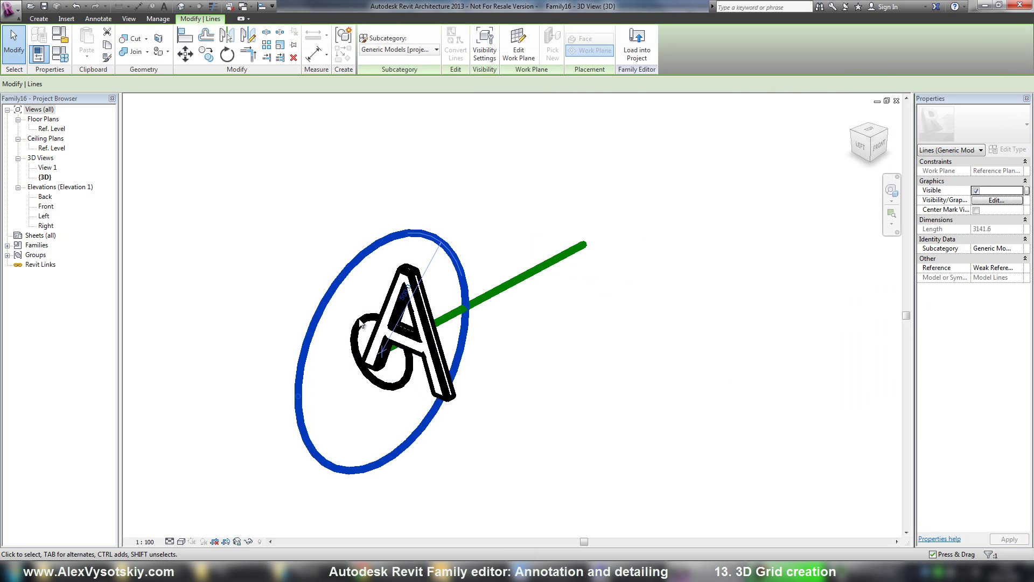
key(Escape)
click(379, 339)
click(379, 338)
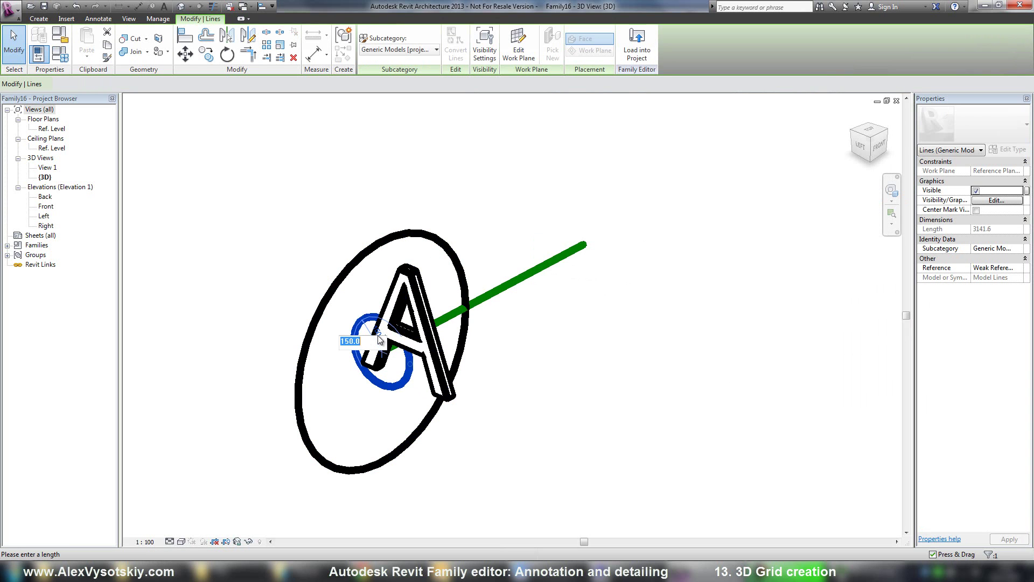
key(Return)
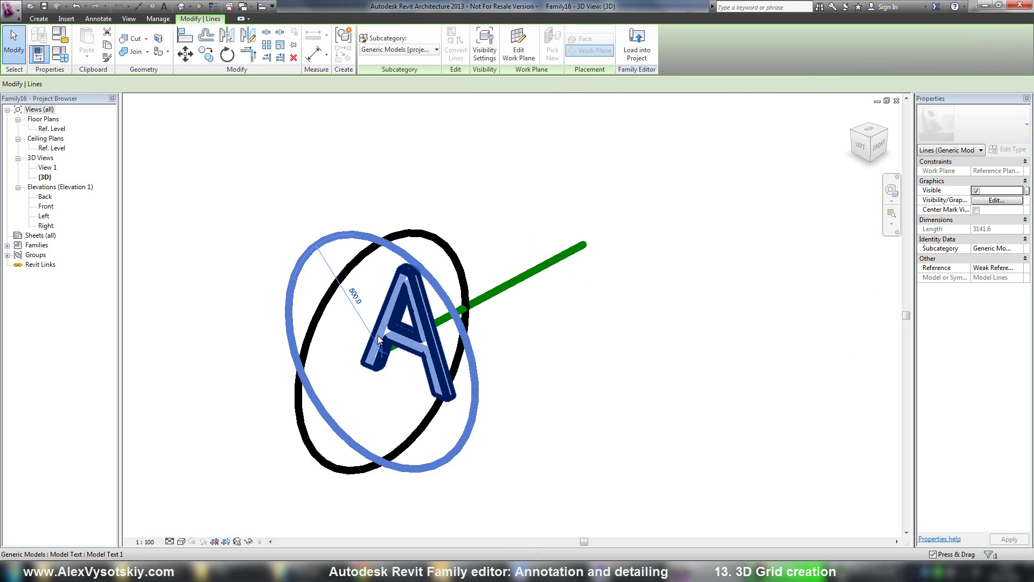
key(Escape)
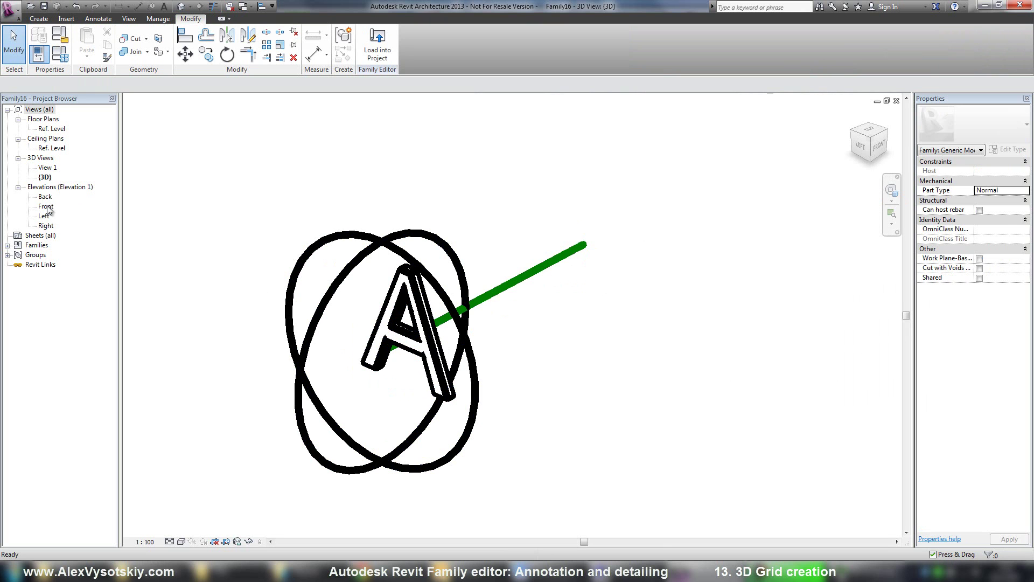
- In the Left elevation, drag the letter A down-left toward the circle centre
double_click(44, 215)
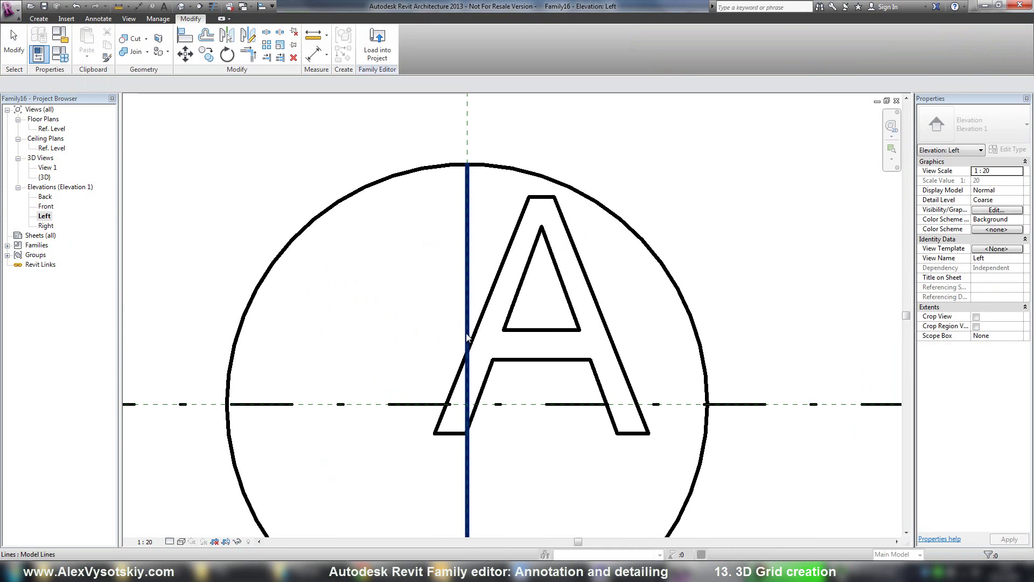
scroll(542, 331, down, 3)
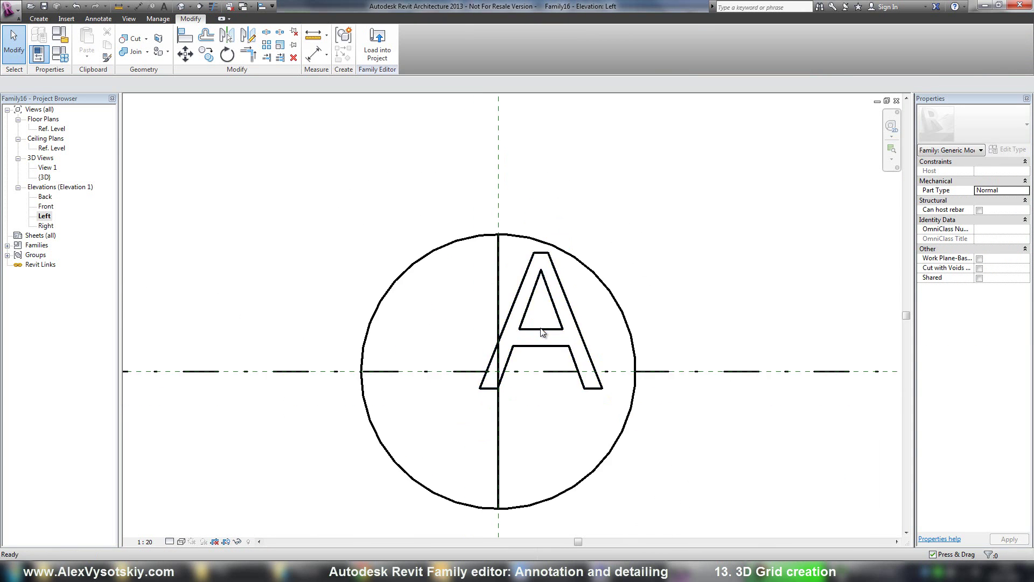
click(555, 334)
drag(555, 334, 514, 363)
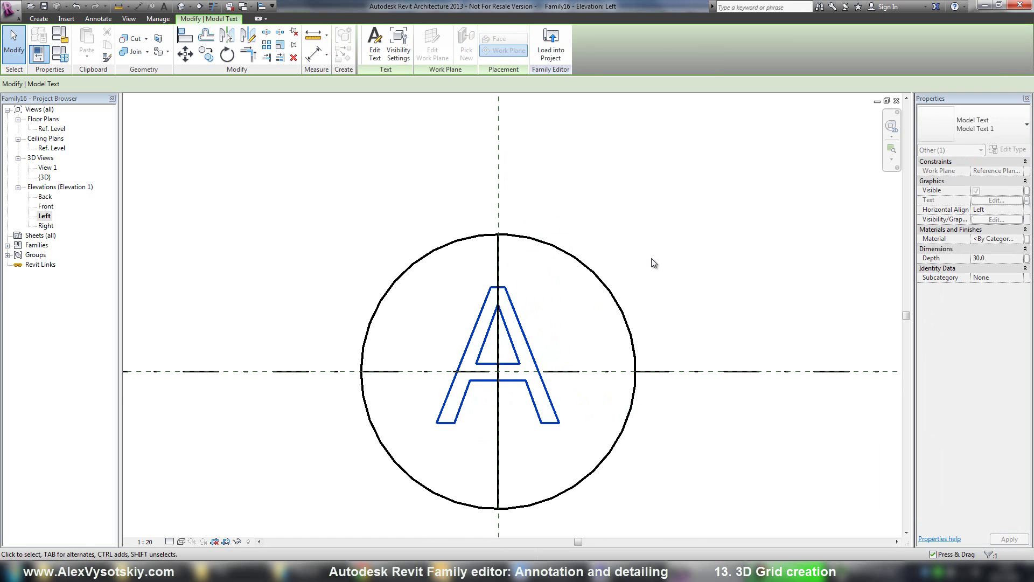
click(652, 258)
- Reload the family into 10.End, overwriting the existing version, and check it in 3D
click(375, 58)
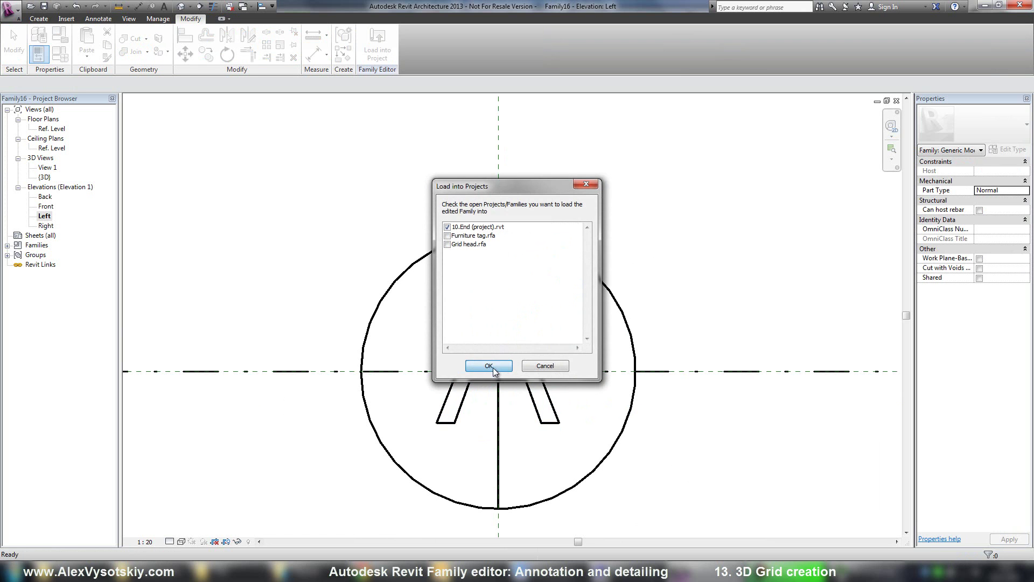
click(493, 368)
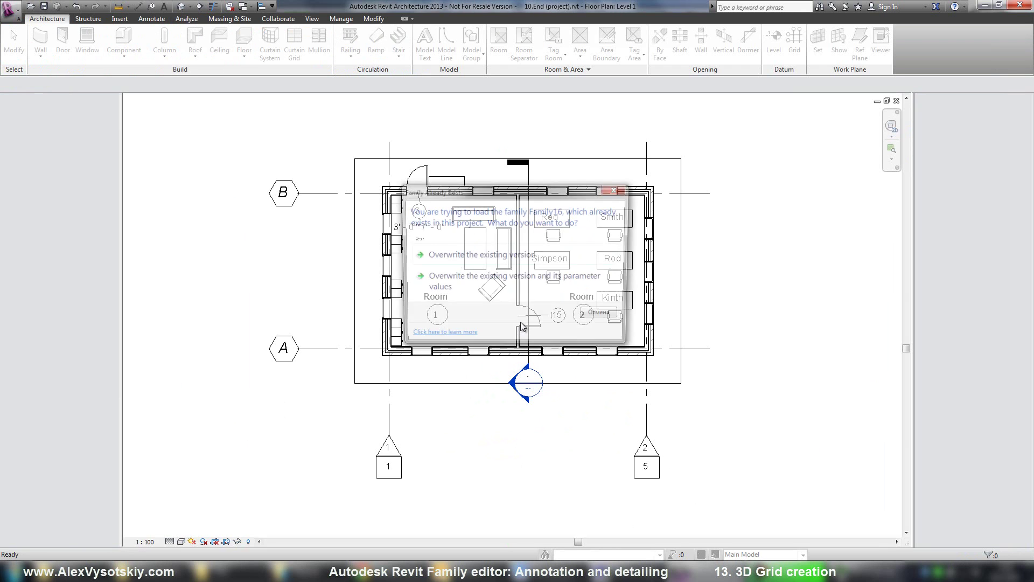
click(526, 280)
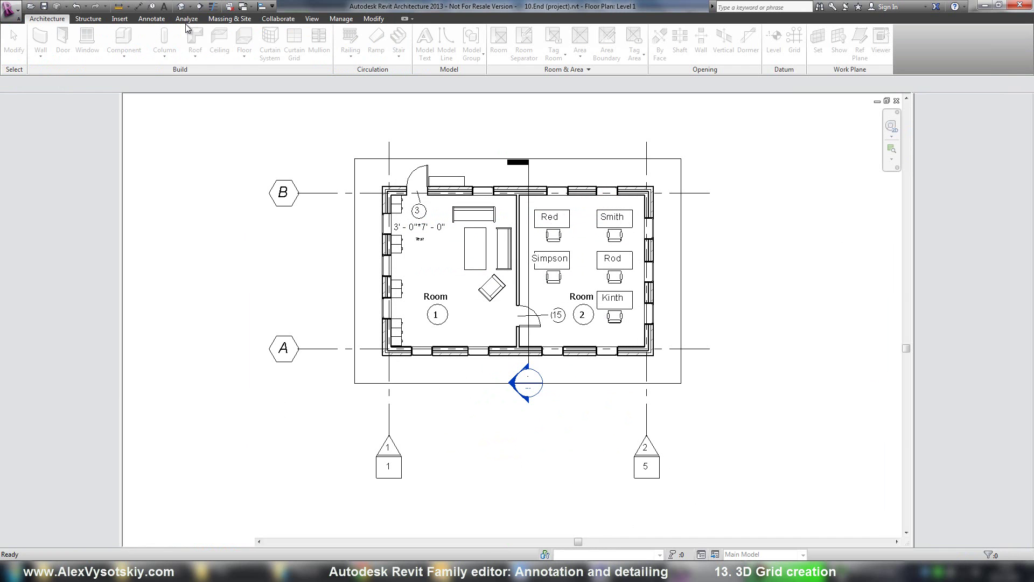
click(179, 6)
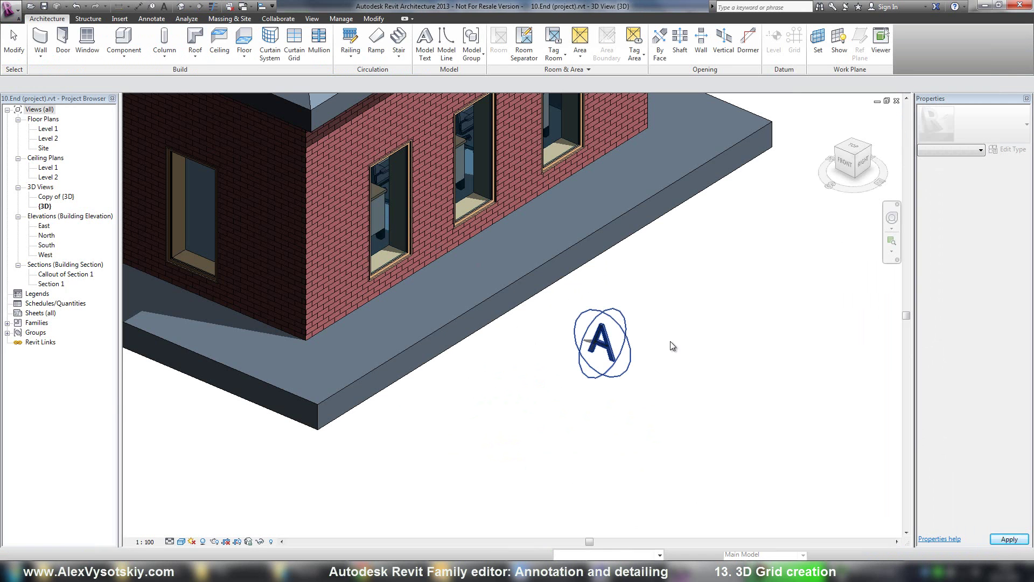
scroll(674, 341, up, 3)
scroll(584, 350, up, 1)
scroll(593, 337, down, 3)
key(ctrl+Tab)
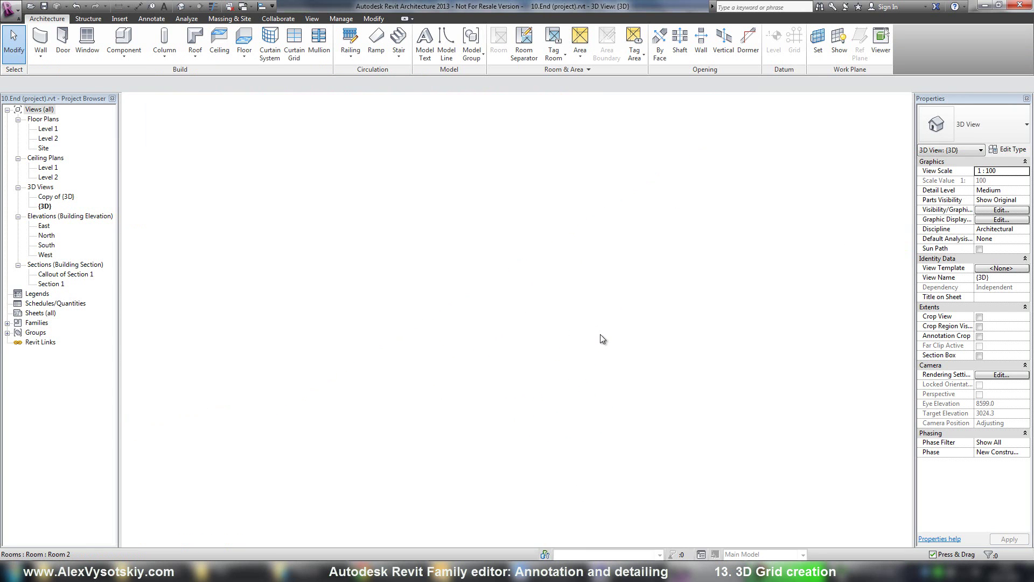
key(ctrl+Tab)
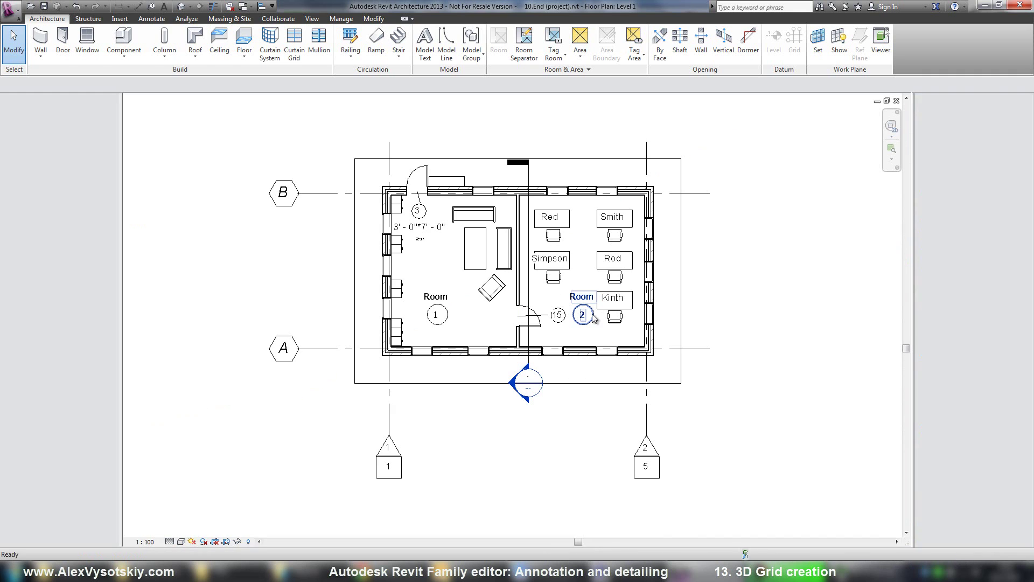
key(ctrl+Tab)
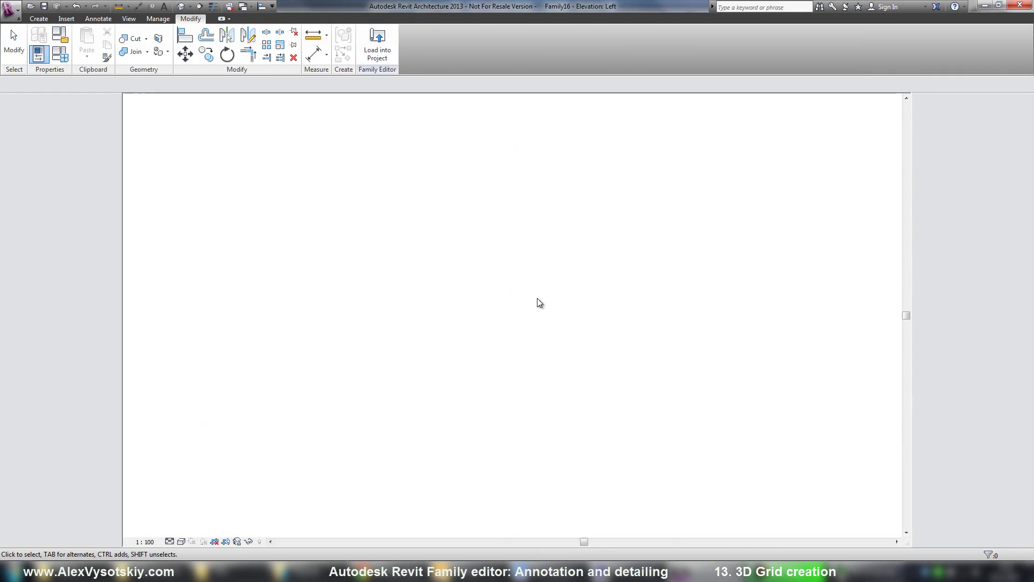
- Select the Right reference plane in the Ref. Level plan, then open the Right elevation
double_click(52, 128)
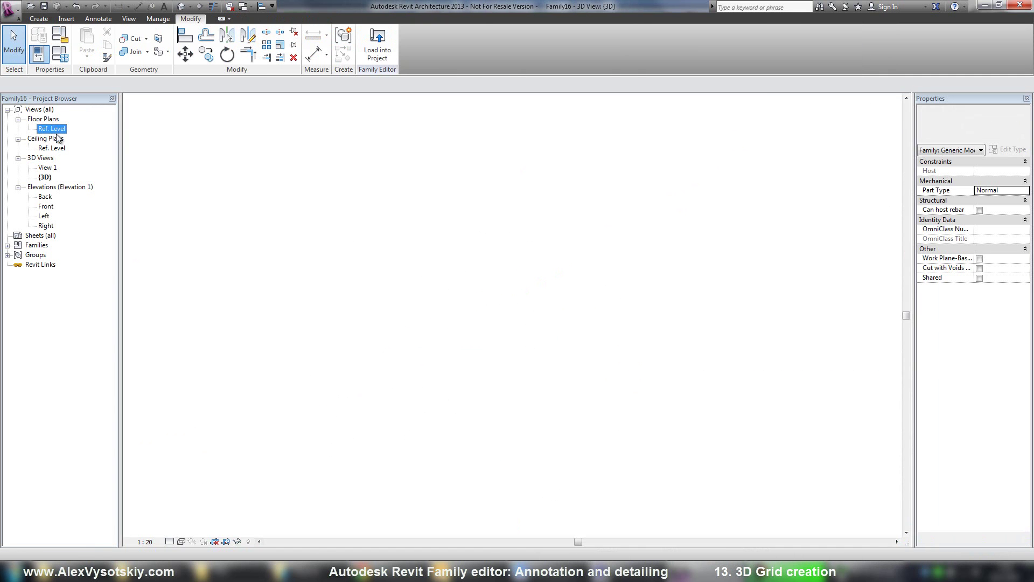
middle_drag(460, 350, 428, 333)
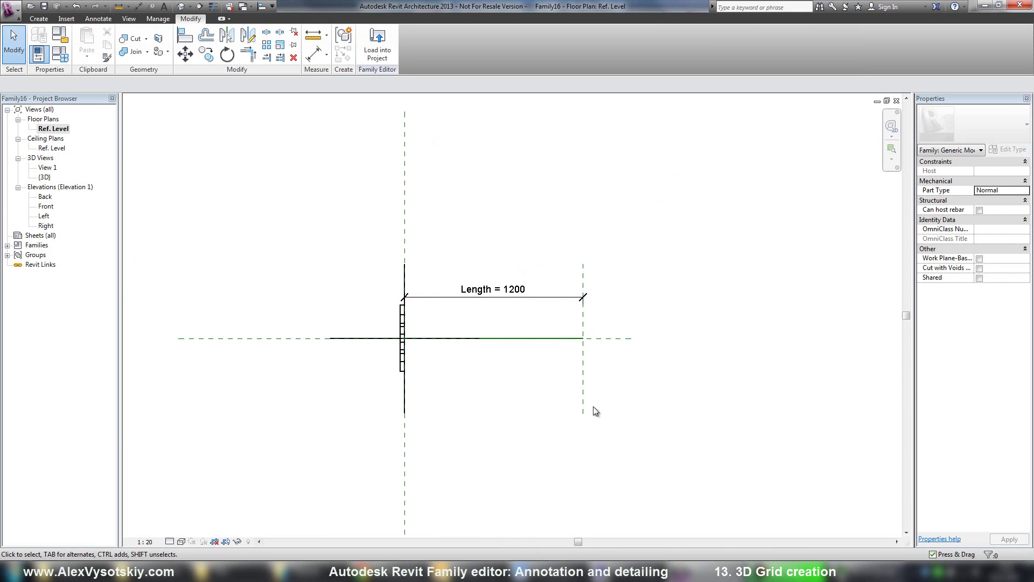
click(584, 396)
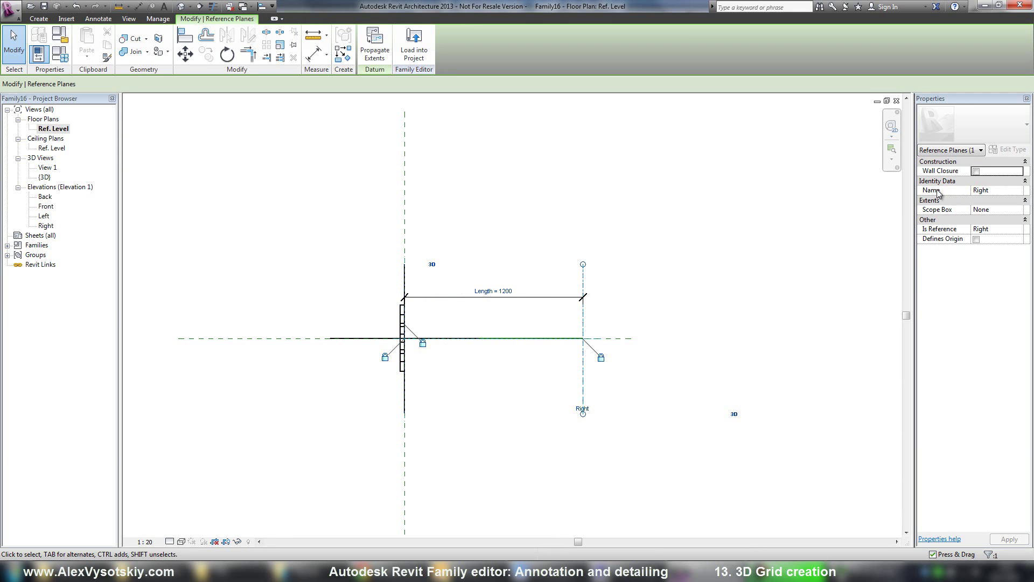
double_click(52, 227)
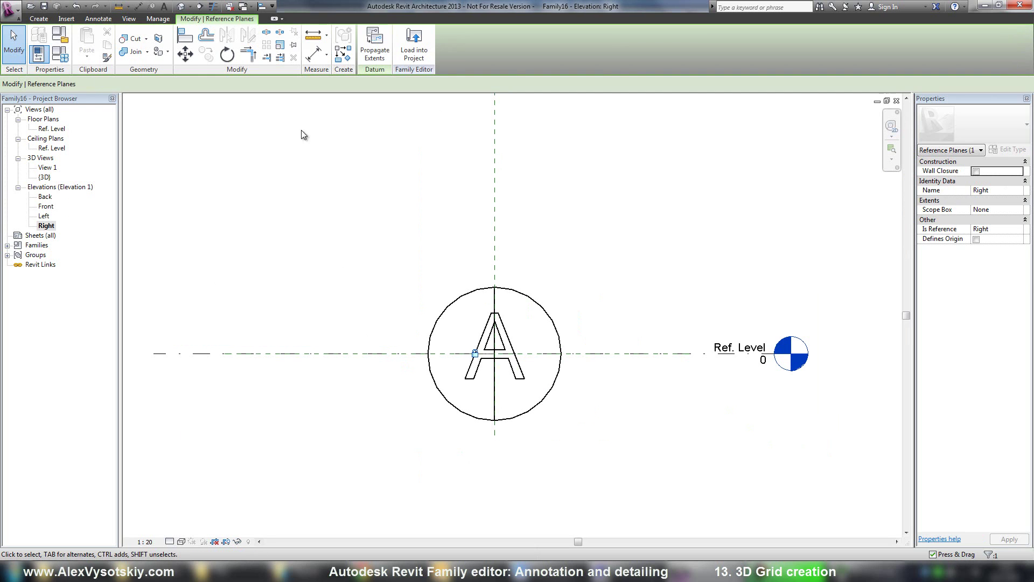
click(293, 158)
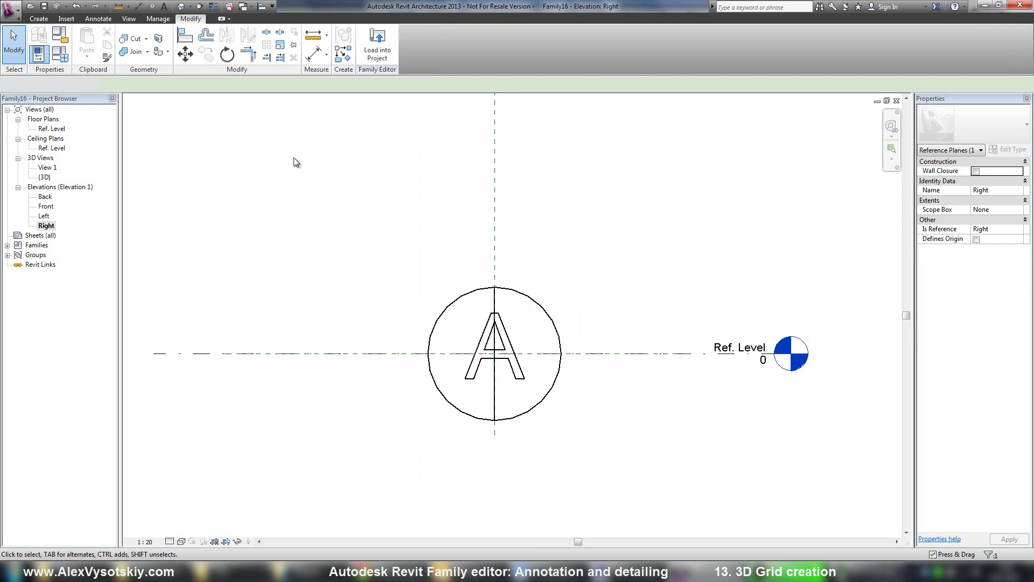
- Make Reference Plane : Right the current work plane and select the letter A
click(41, 20)
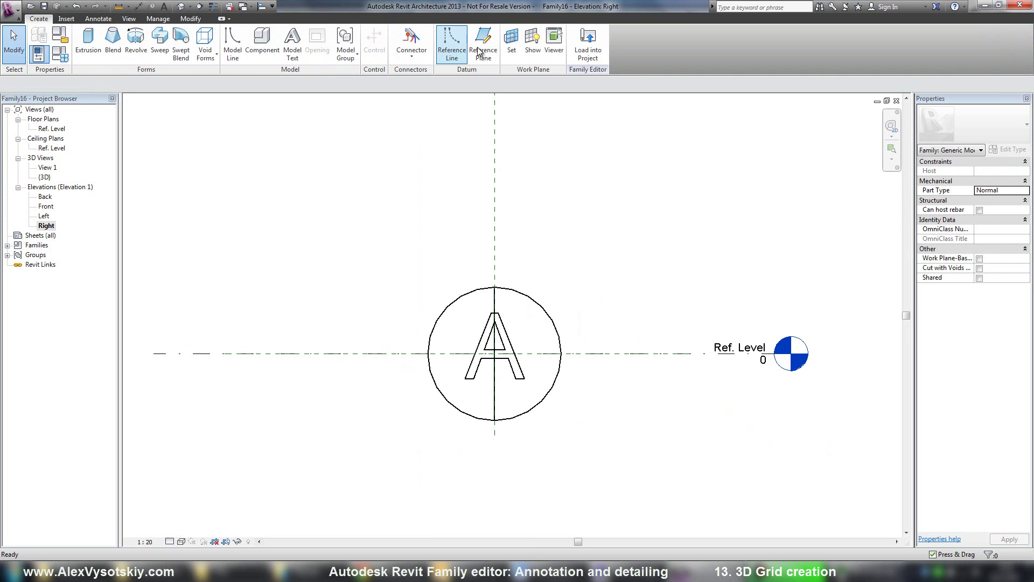
click(512, 49)
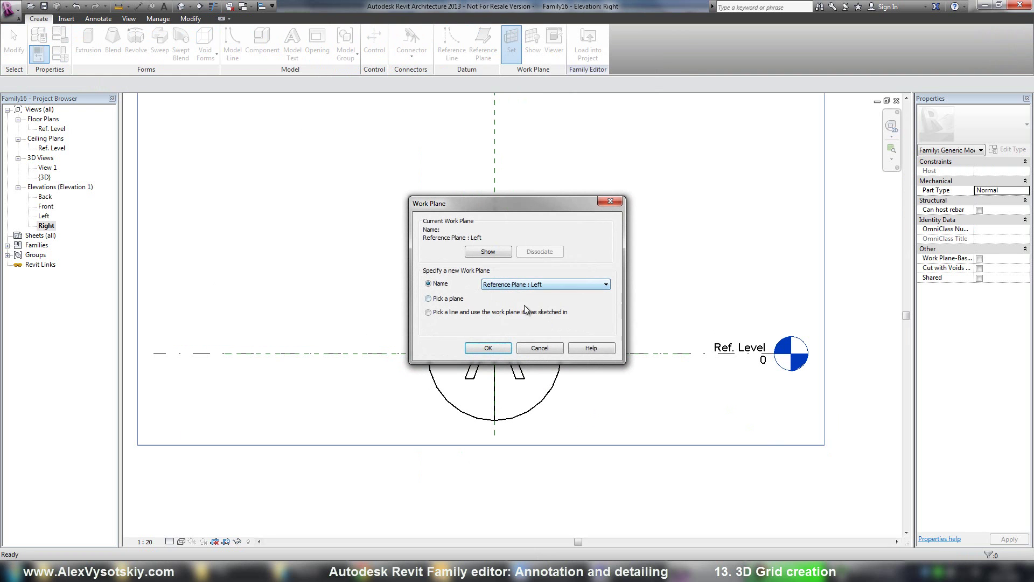
click(511, 285)
click(517, 318)
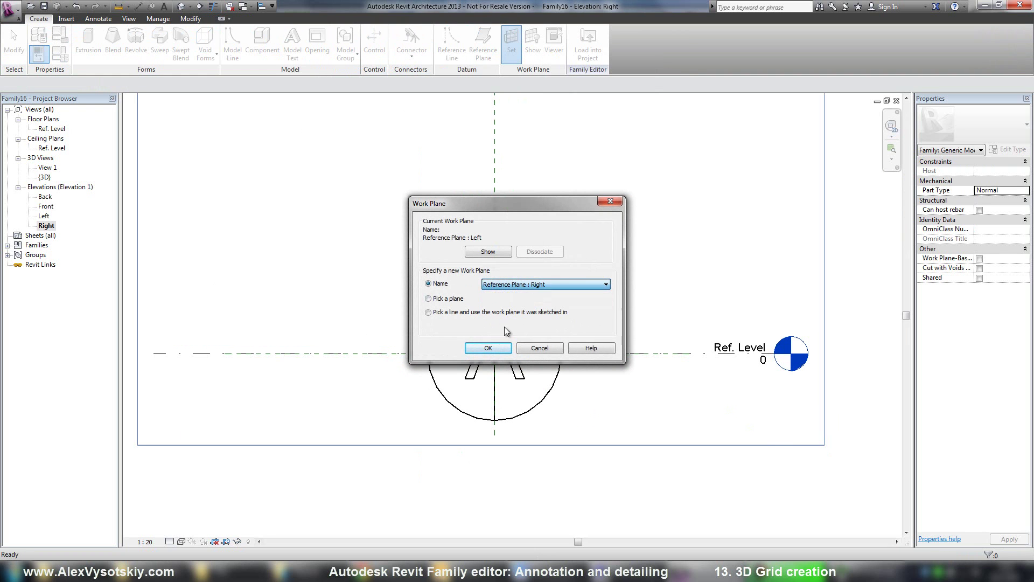
click(499, 355)
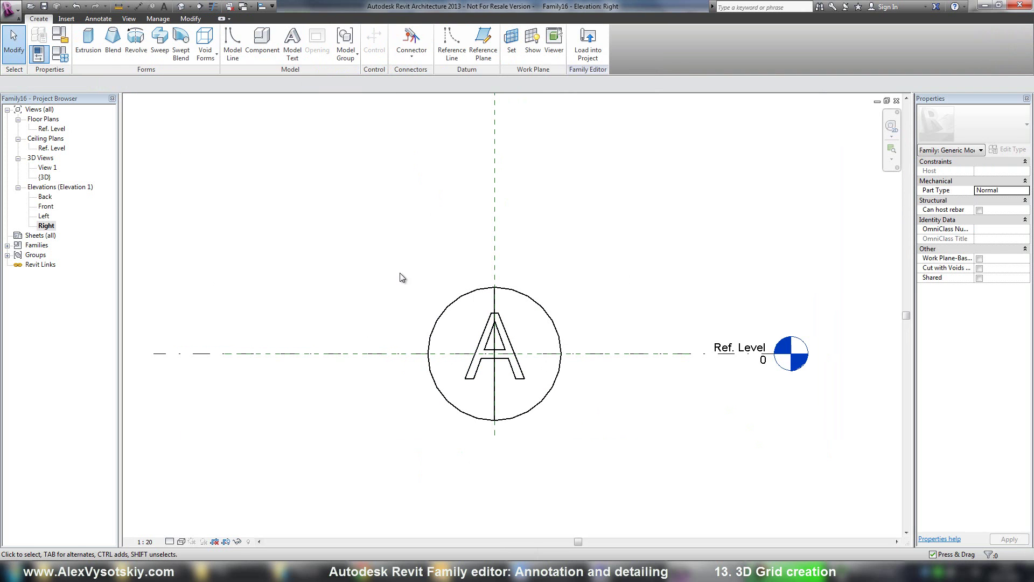
click(492, 348)
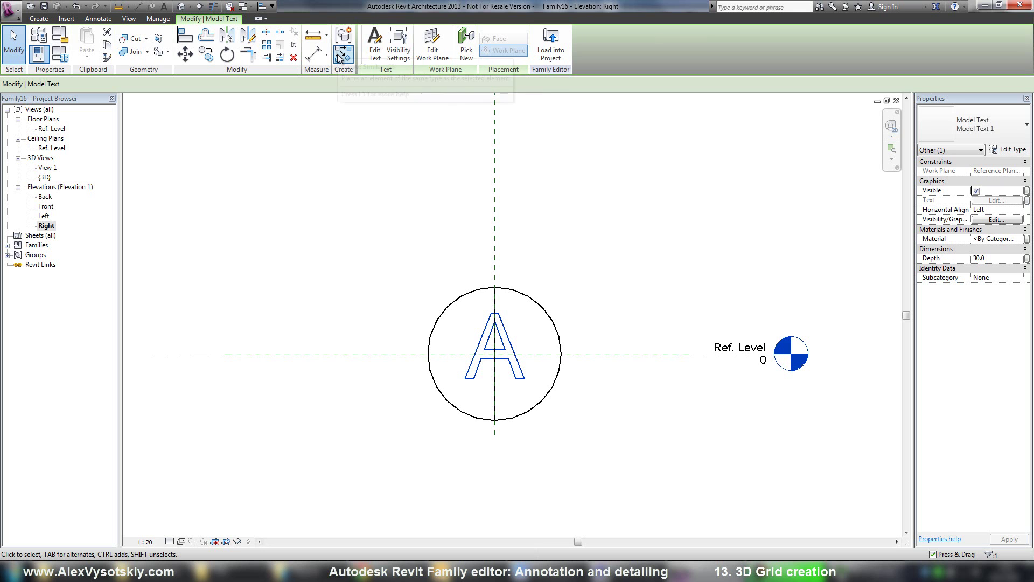
- Add a second model text reading 'B' and place it inside the circle
click(375, 44)
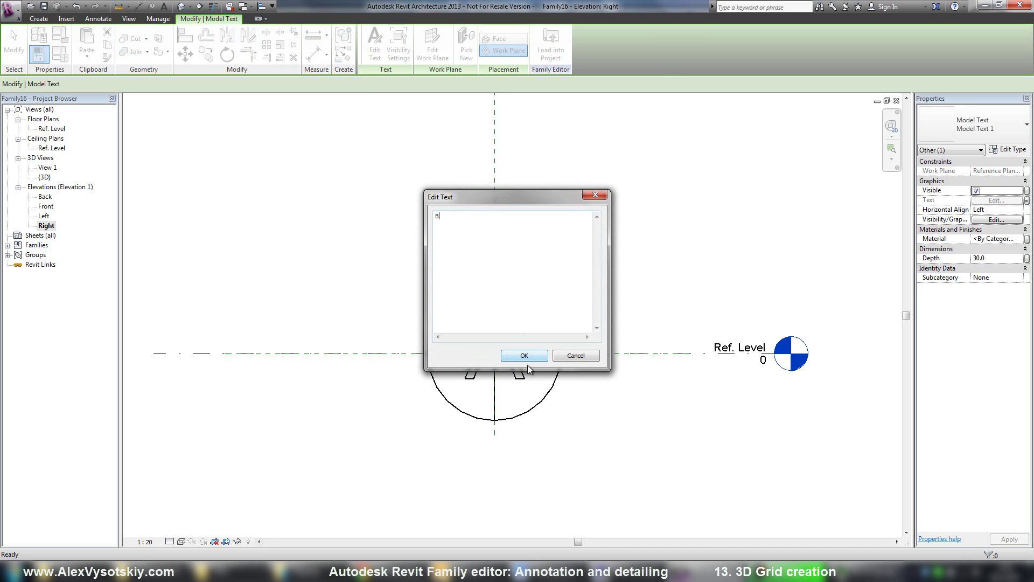
click(541, 354)
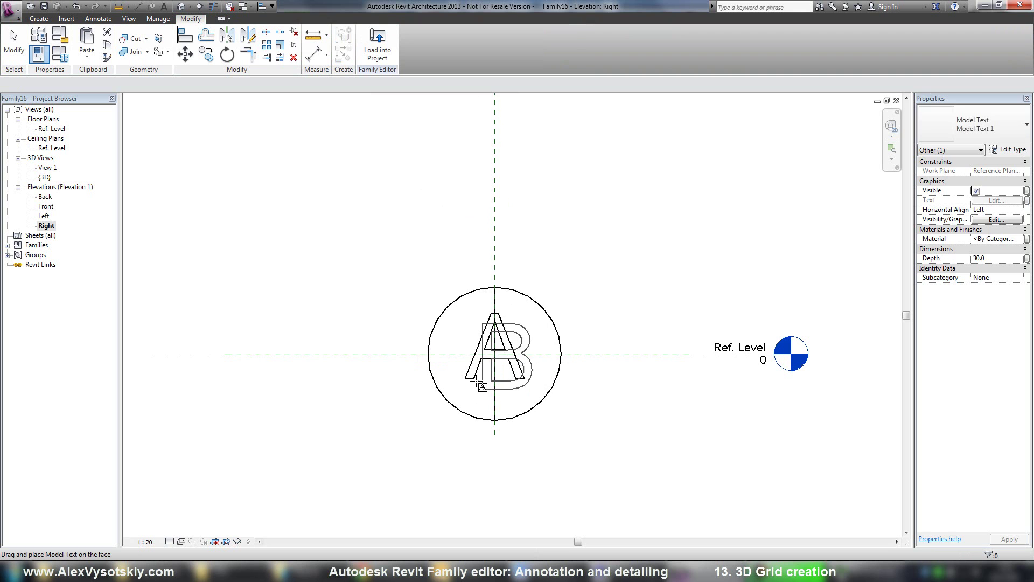
click(463, 380)
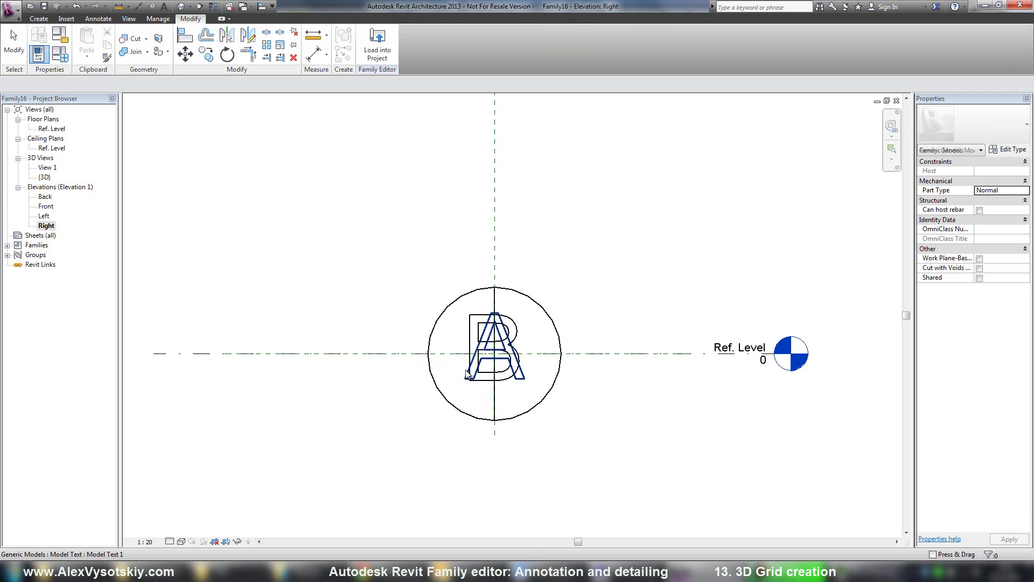
key(Escape)
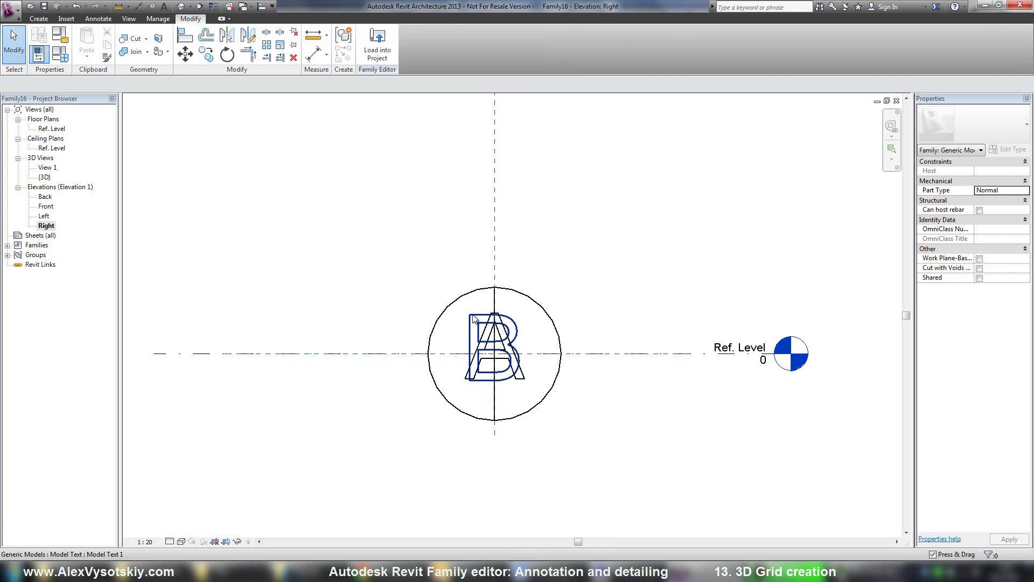
- Associate the B text's Text value with the Grid letter family parameter
click(511, 314)
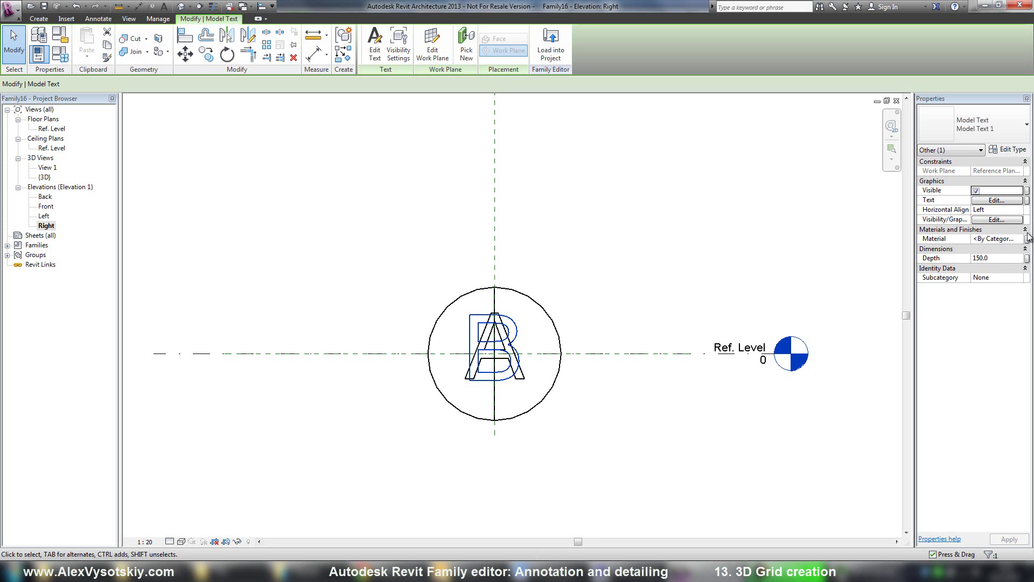
click(1027, 201)
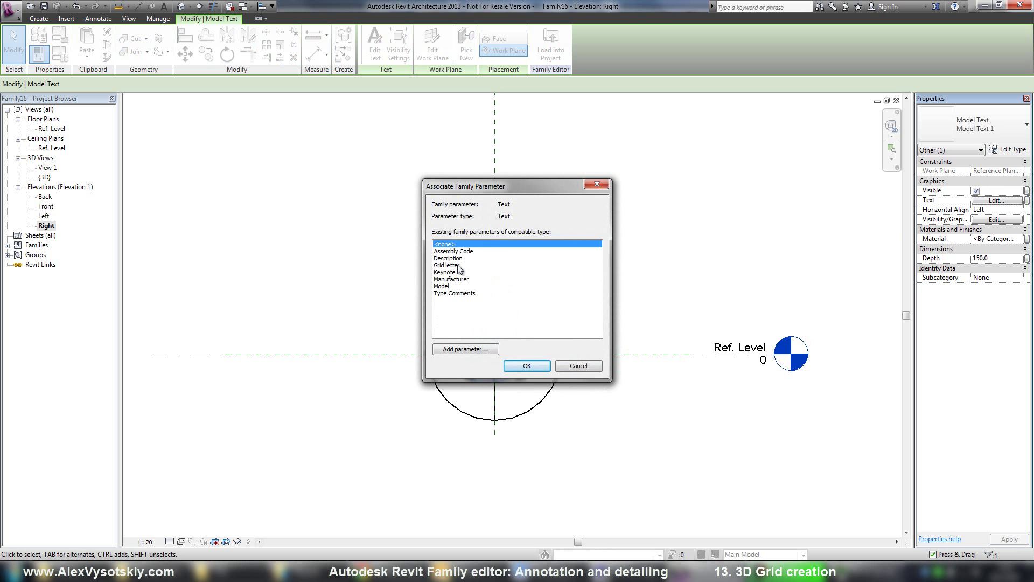
click(452, 265)
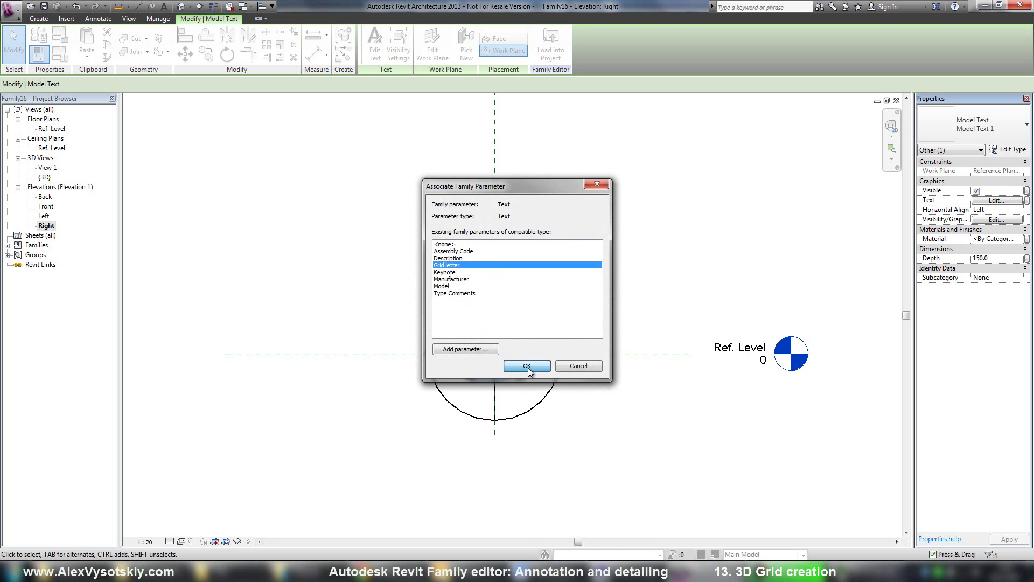
click(527, 367)
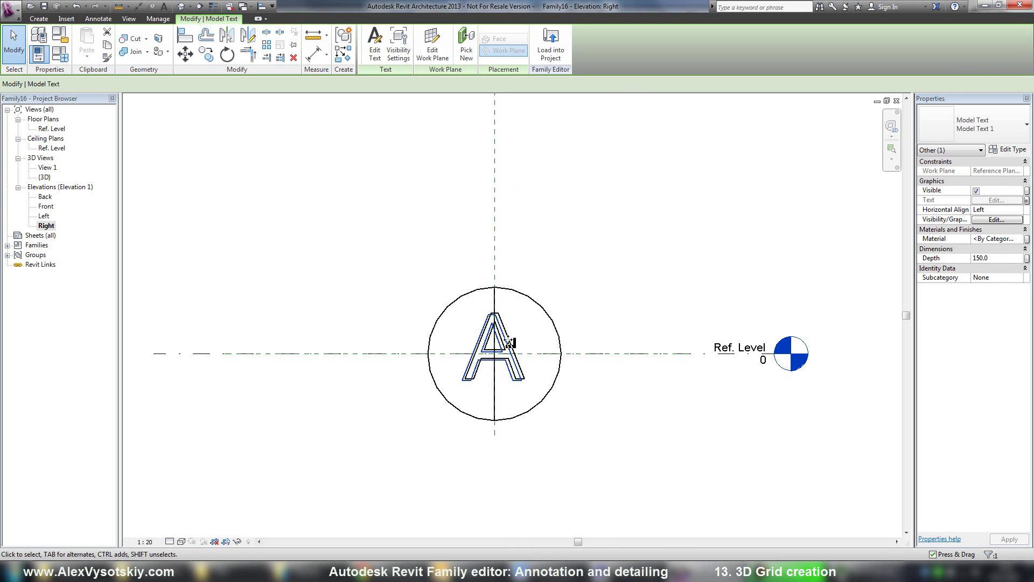
- Align the new letter's right edge to the first letter's right edge
scroll(520, 337, up, 5)
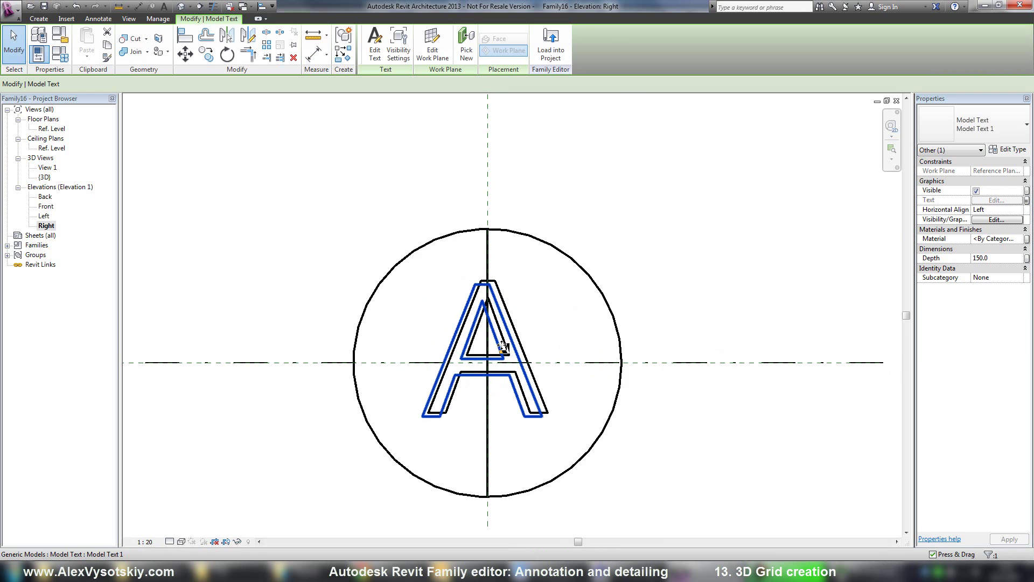
click(181, 36)
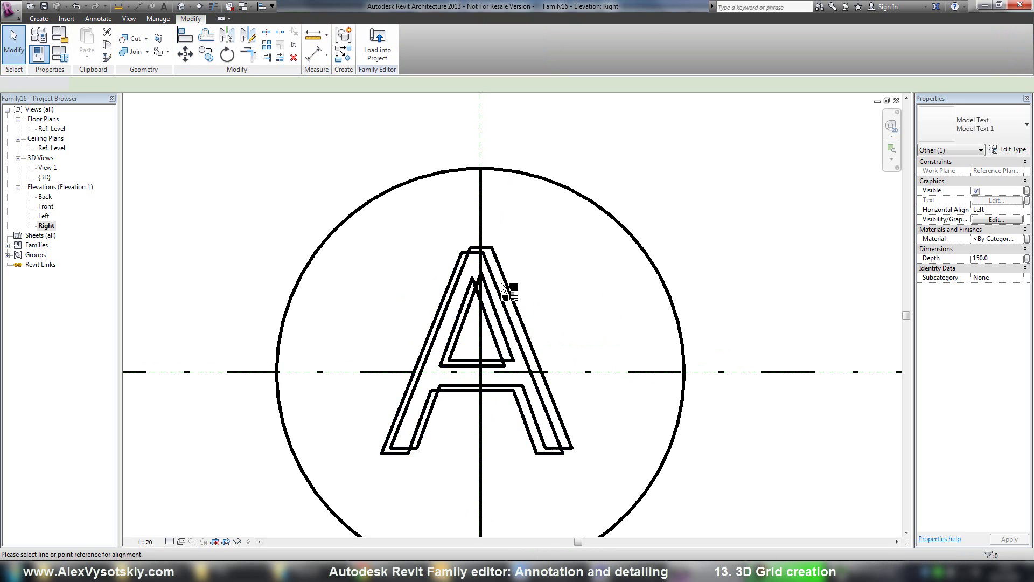
click(490, 247)
click(487, 250)
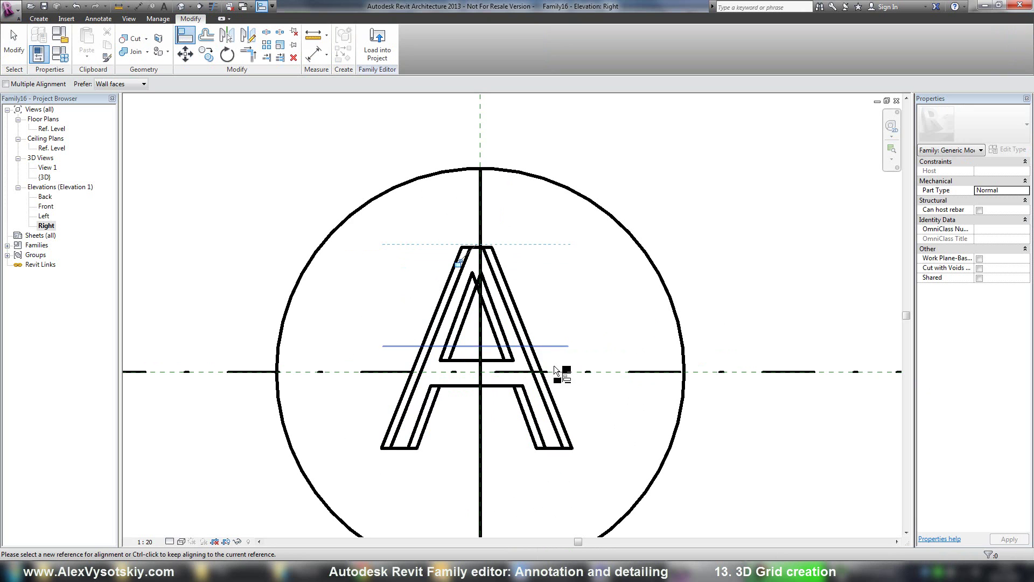
click(567, 434)
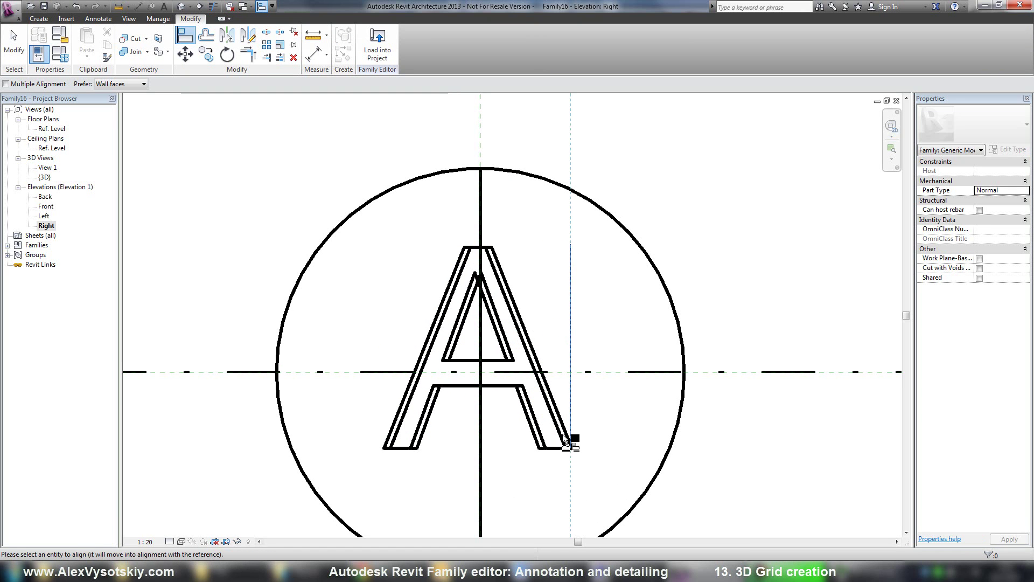
click(572, 440)
key(Escape)
key(Escape)
- Select the letter A and start a Move, then cancel it and zoom out to the circle
click(540, 449)
click(545, 428)
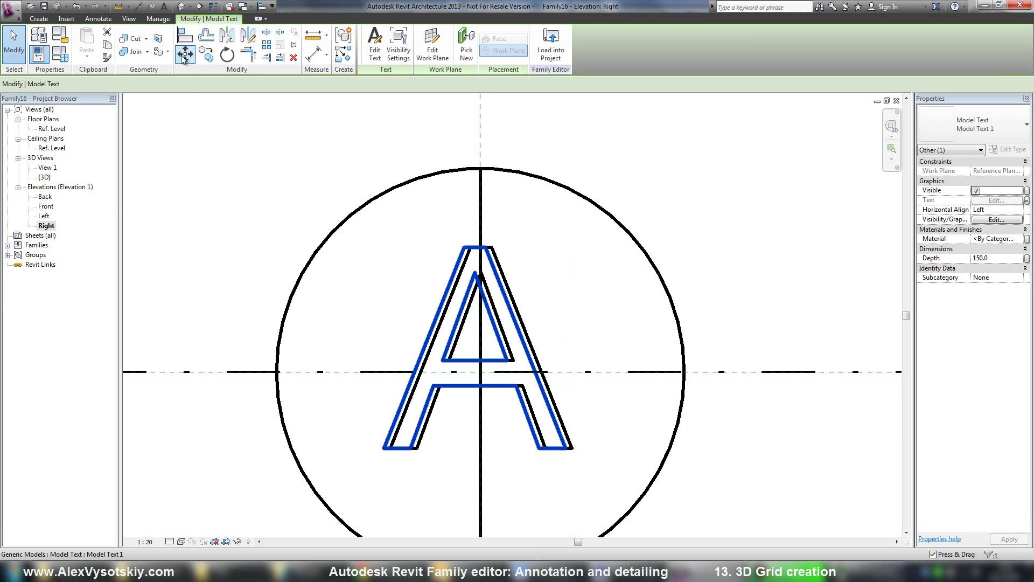
key(m)
key(v)
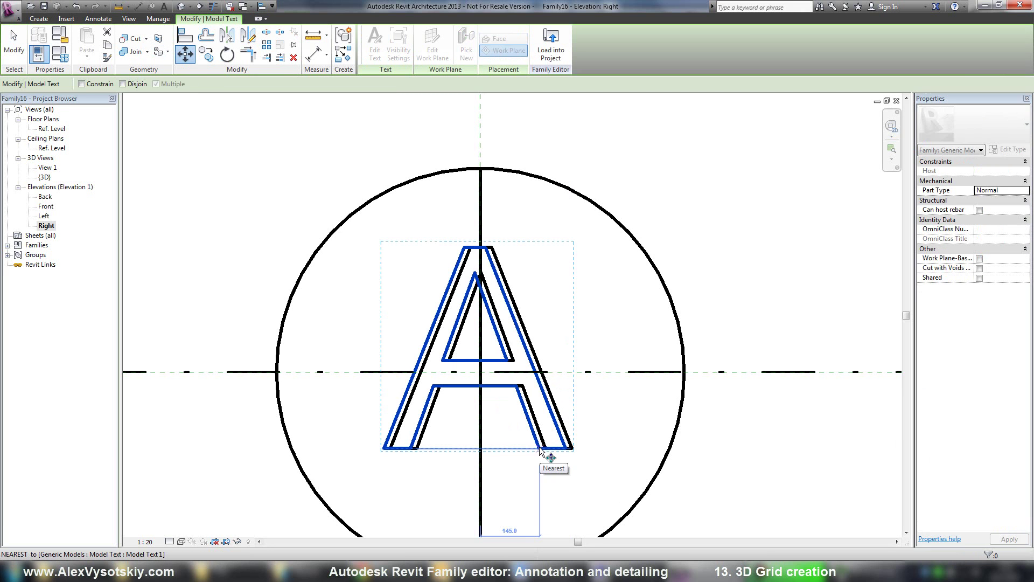
scroll(542, 451, up, 5)
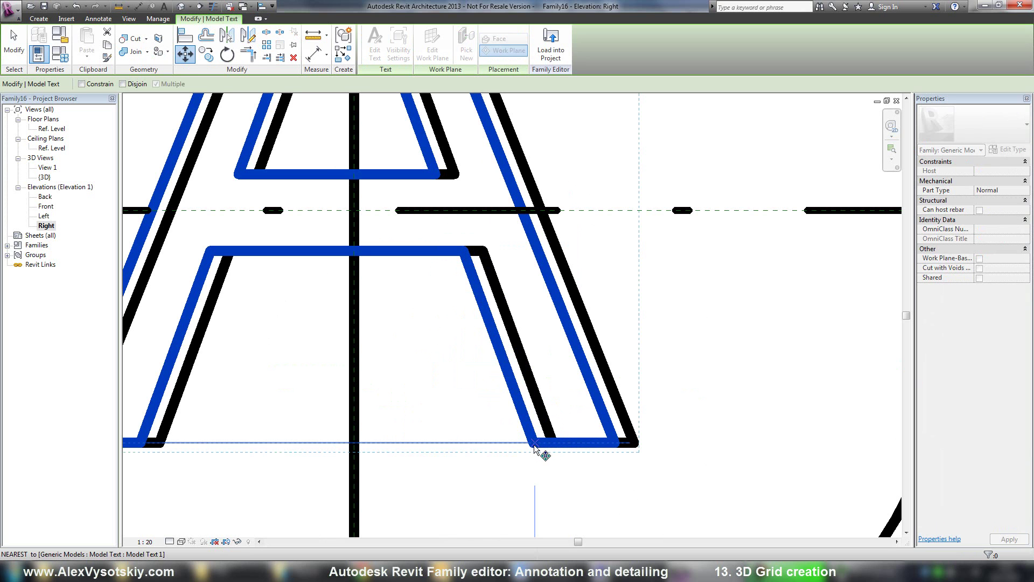
click(533, 445)
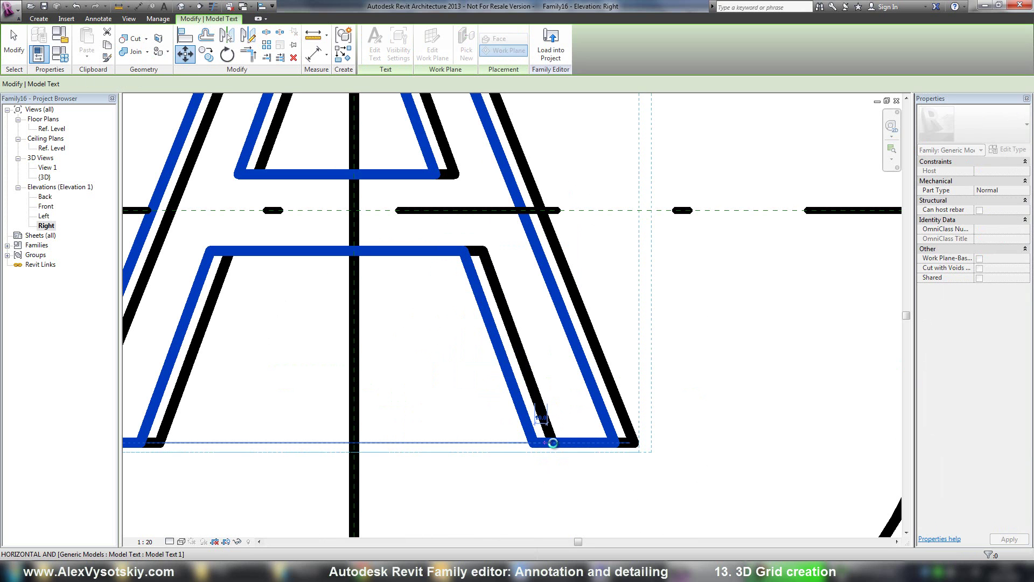
key(Escape)
key(Escape)
scroll(562, 451, down, 5)
scroll(567, 428, down, 2)
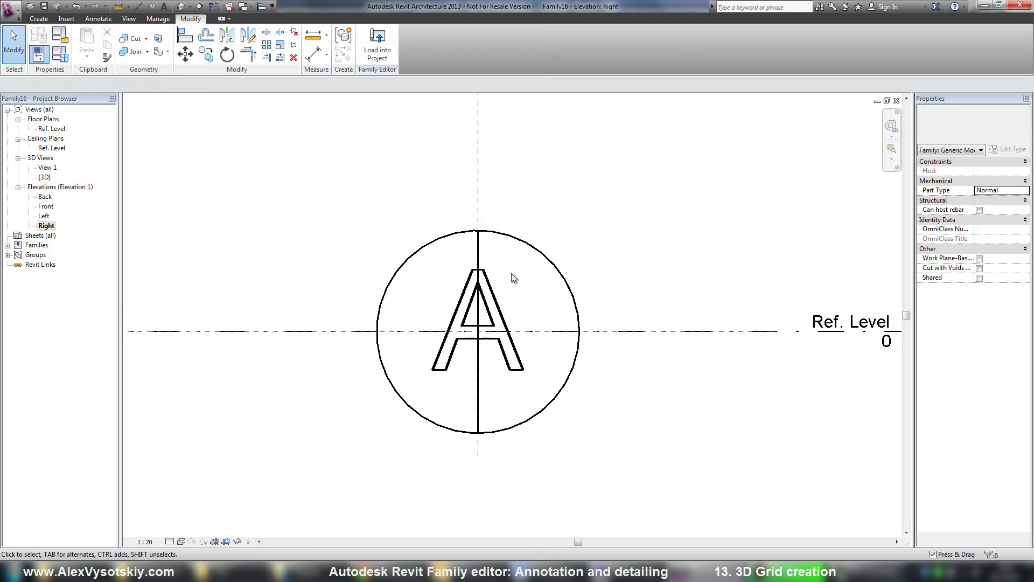
- Trace a model line onto the circle using Pick Lines
click(39, 19)
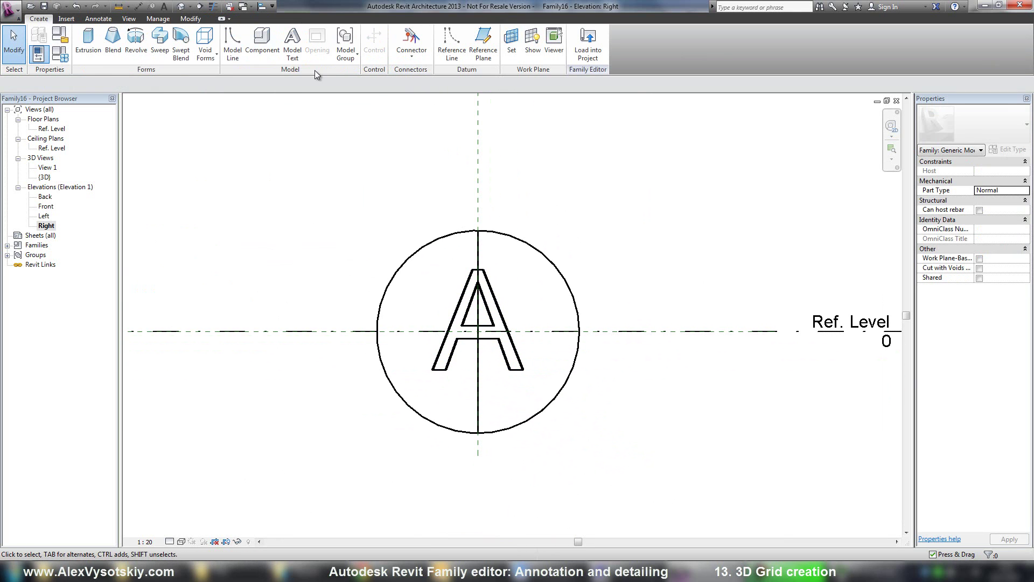
click(233, 46)
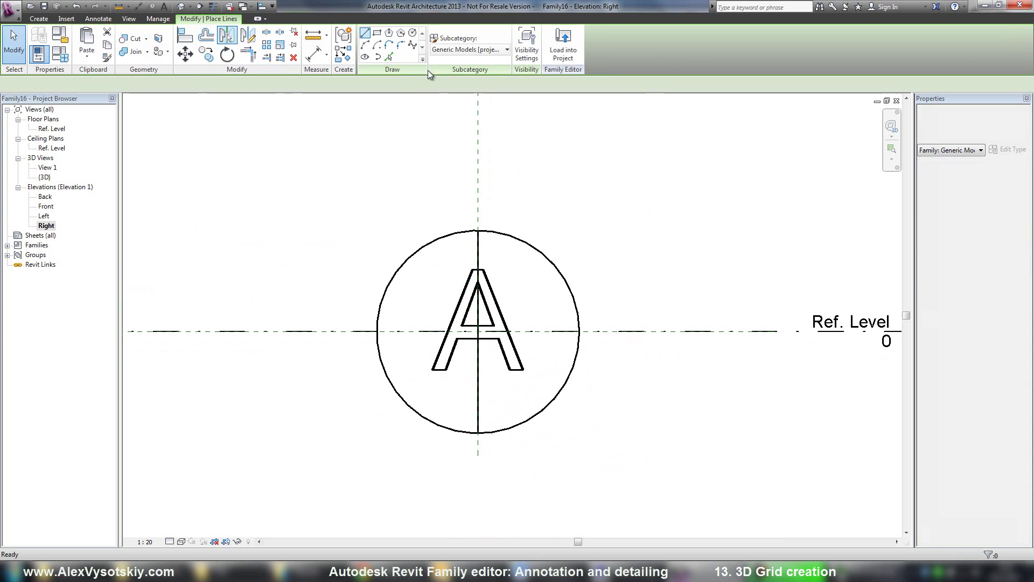
click(389, 56)
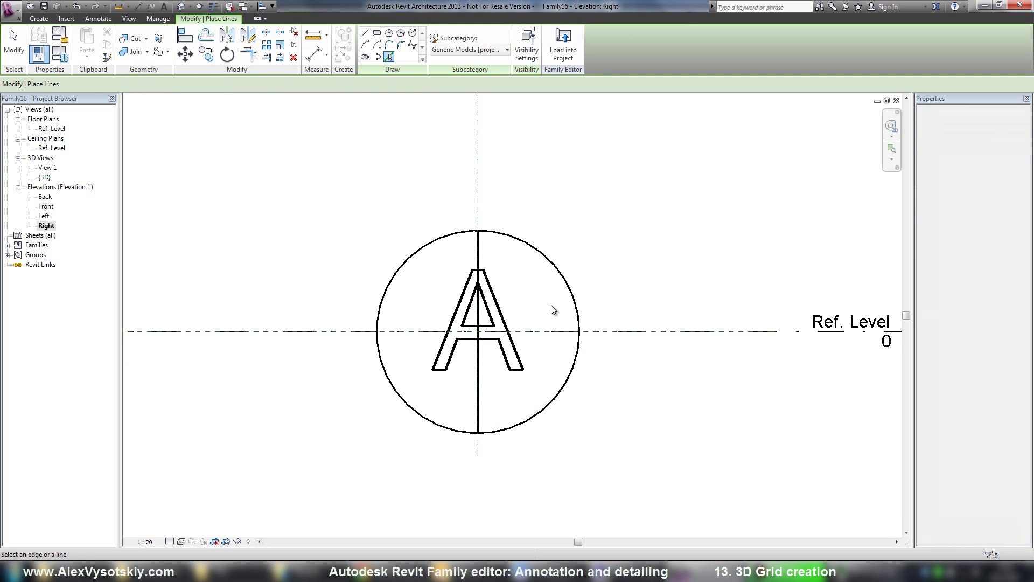
click(562, 279)
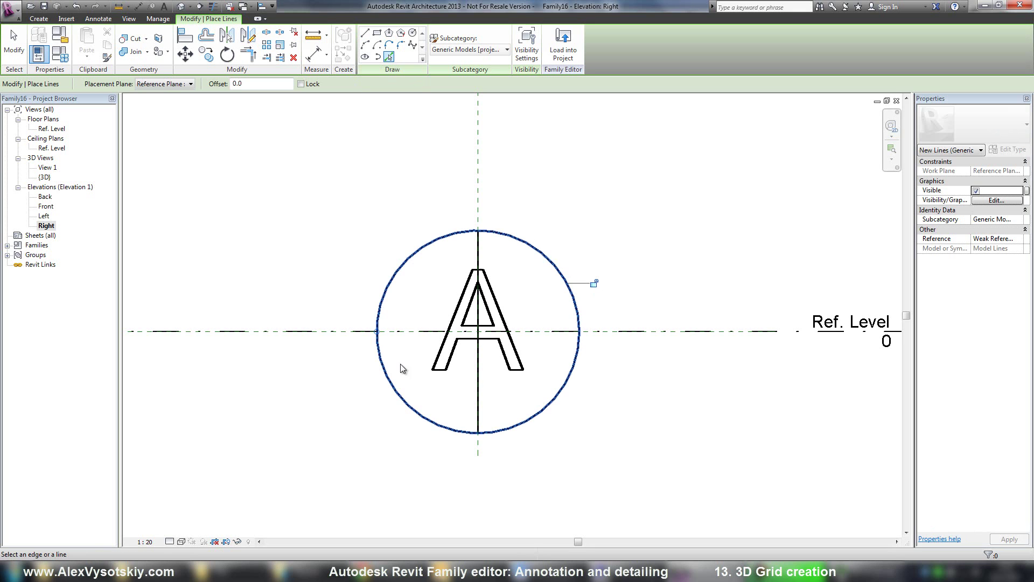
- In the Front elevation, reduce the model text's Depth from 150 to 30
double_click(46, 207)
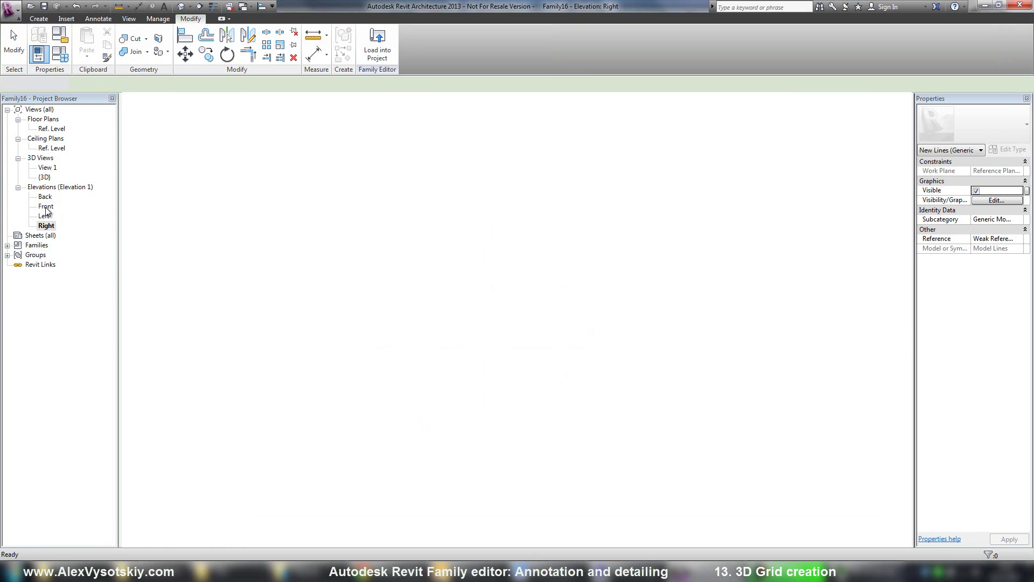
scroll(349, 189, down, 2)
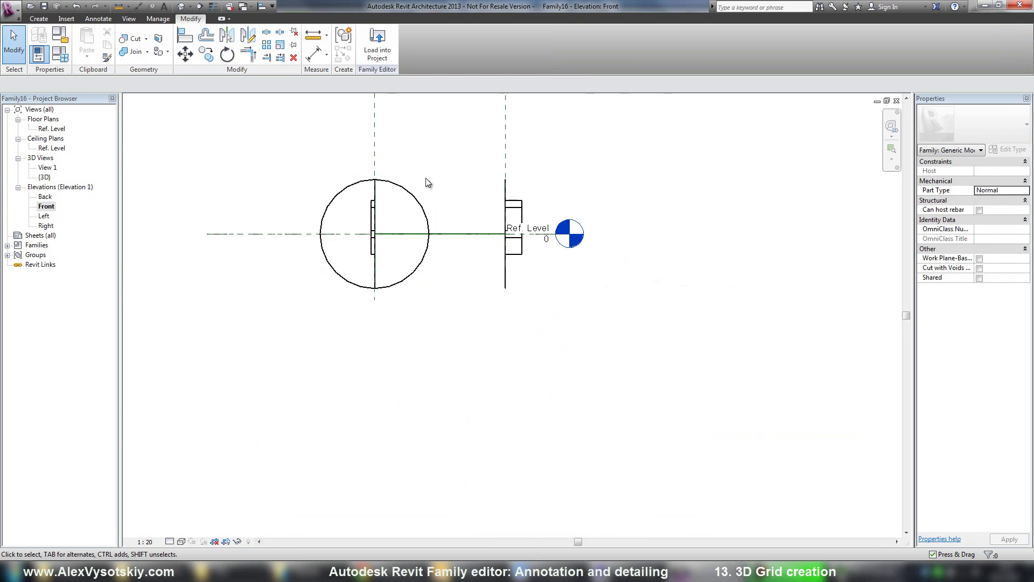
click(591, 237)
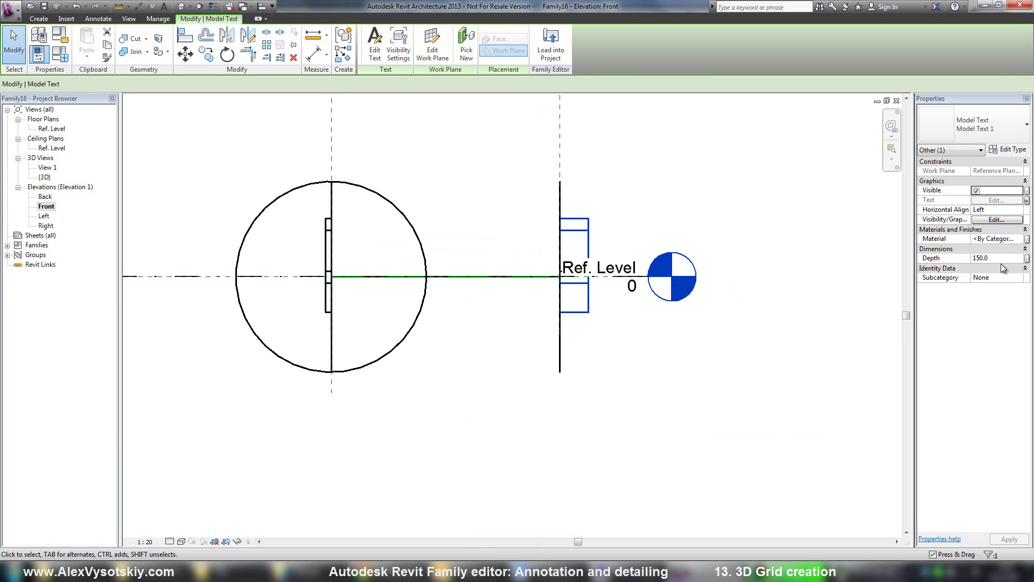
click(1002, 259)
text(30)
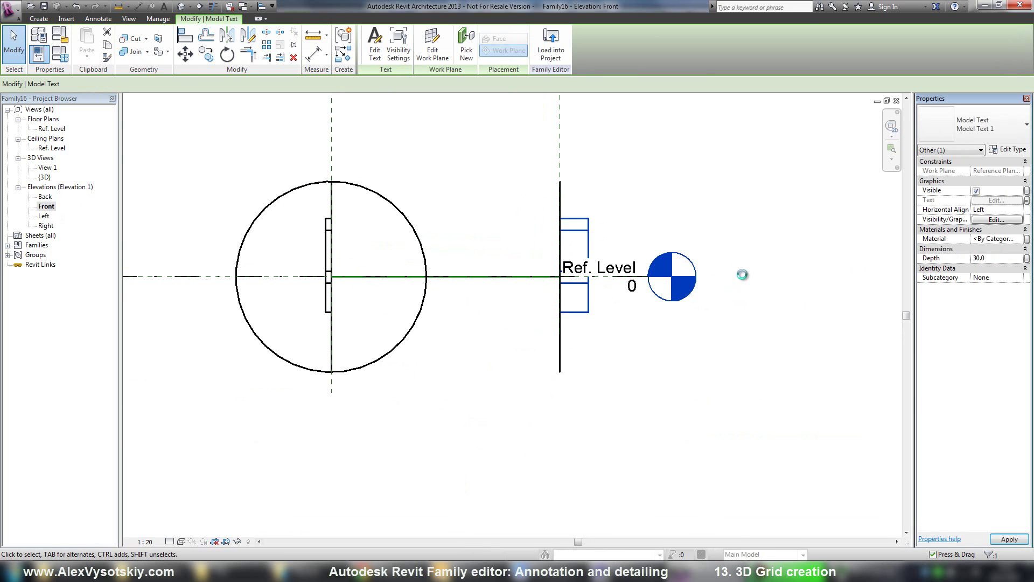
click(728, 201)
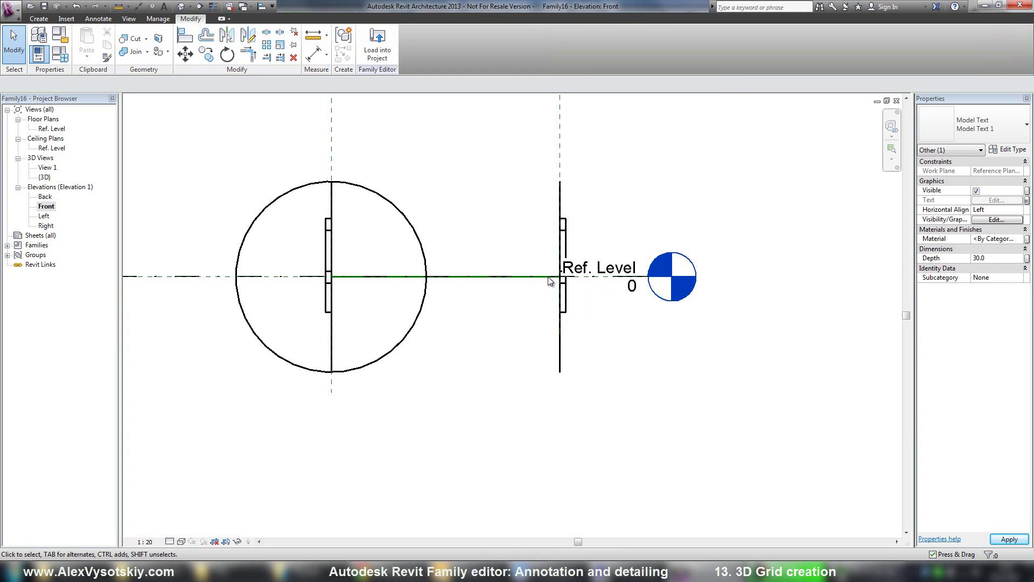
- Draw a second model line circle centred on the right reference plane intersection
click(34, 18)
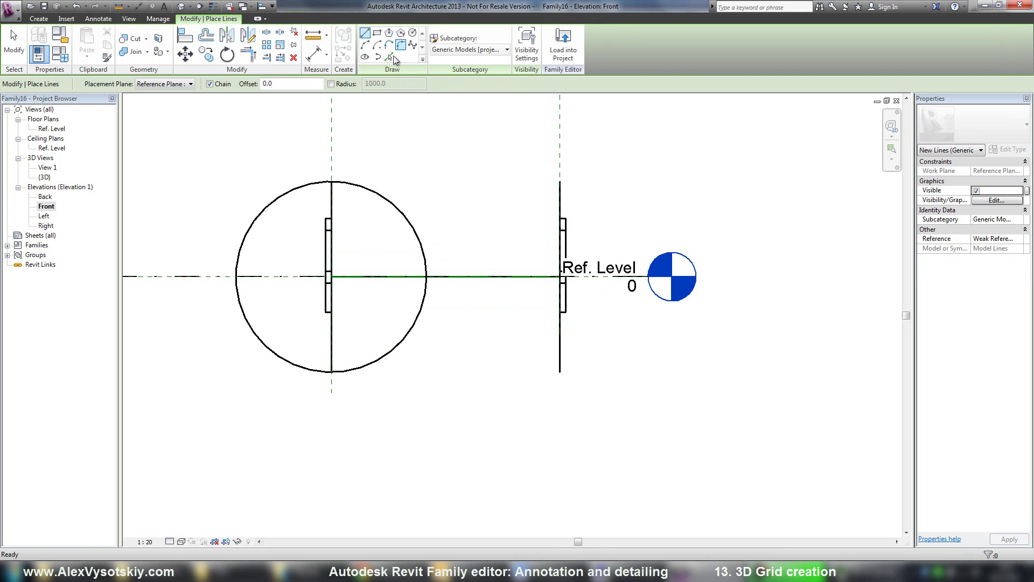
click(412, 34)
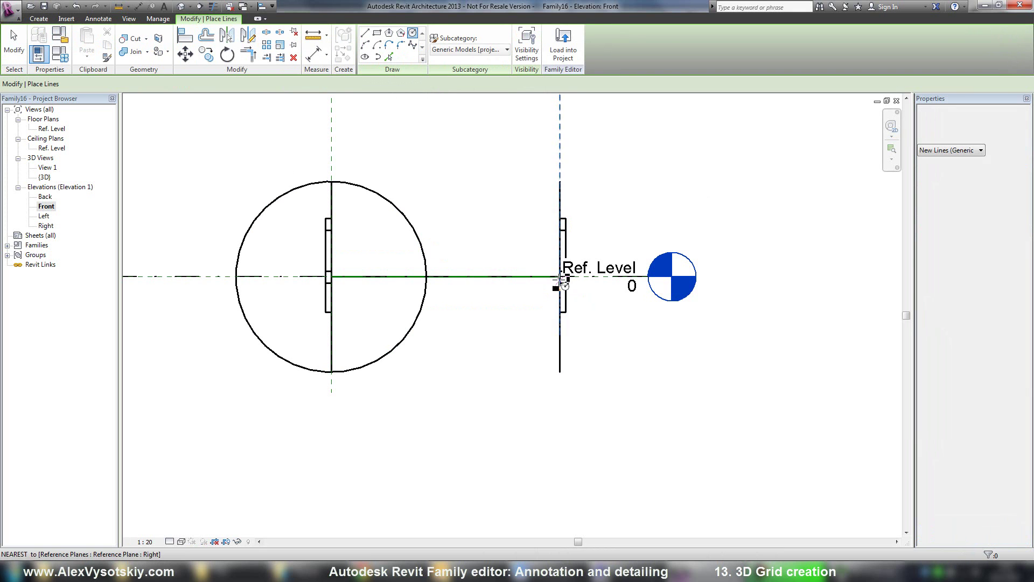
click(561, 276)
click(613, 197)
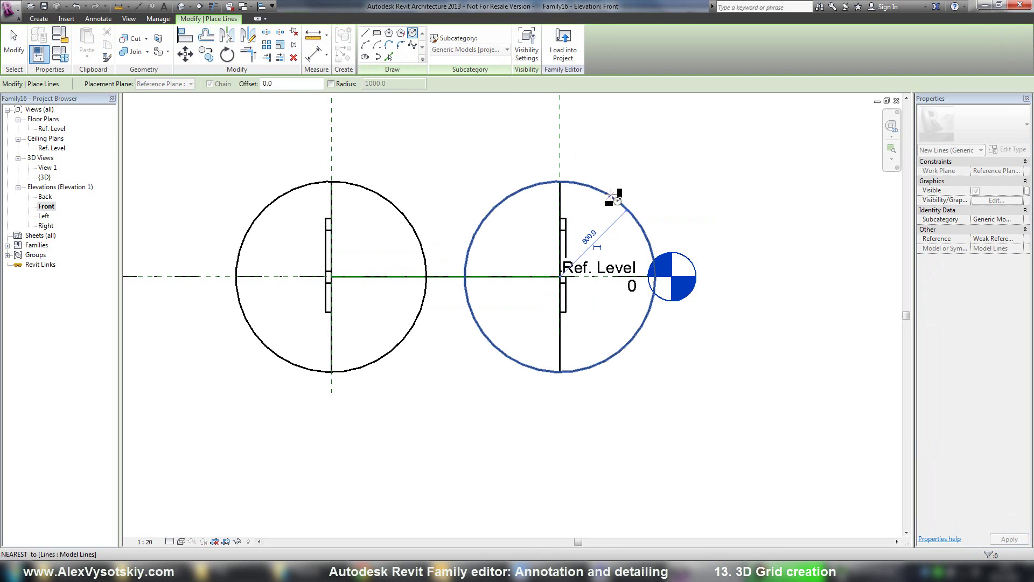
key(Escape)
key(Escape)
scroll(412, 249, down, 2)
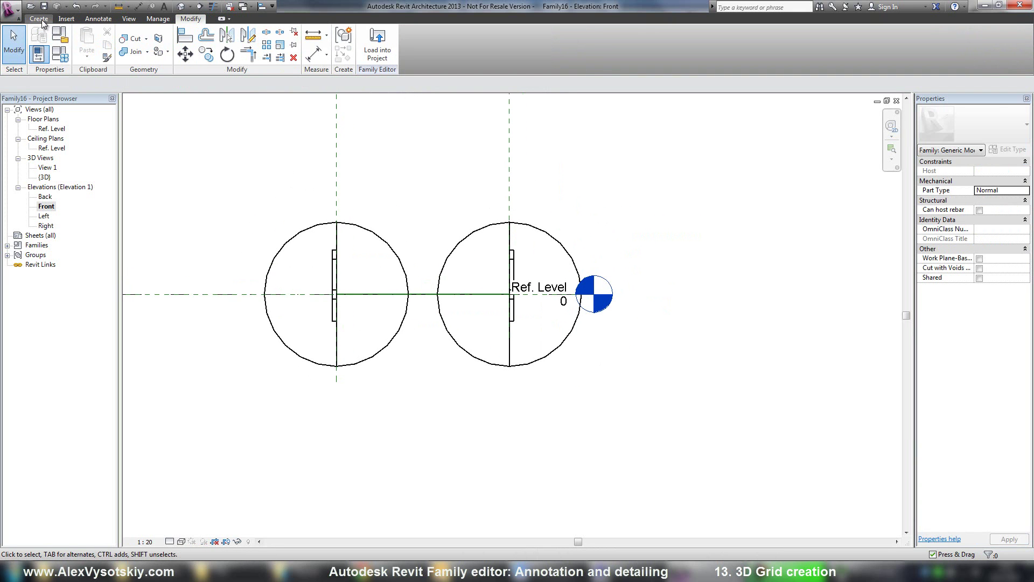
- Change the family Length from 1200 to 2000 and view the result in 3D
click(56, 58)
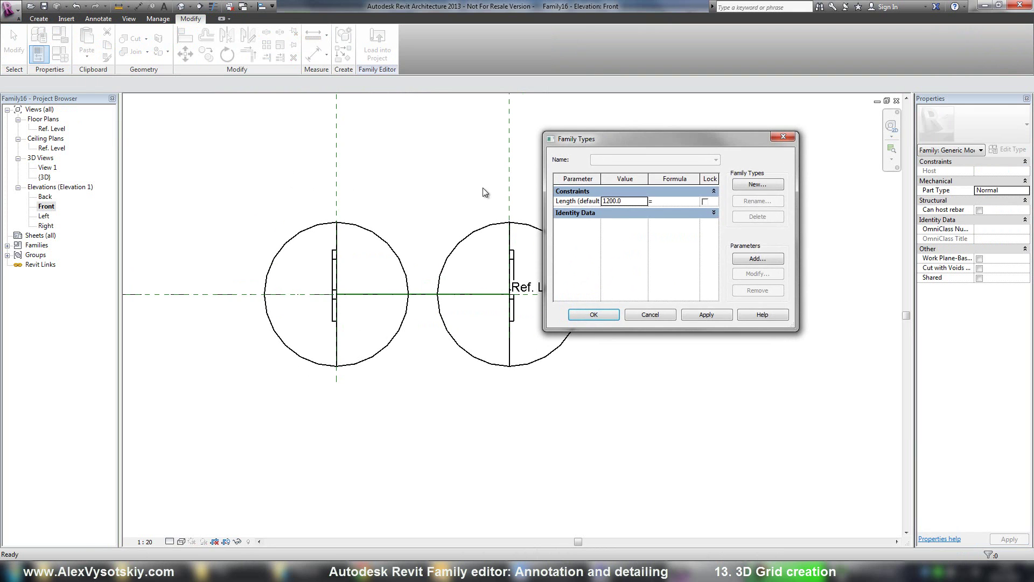
click(629, 201)
click(697, 314)
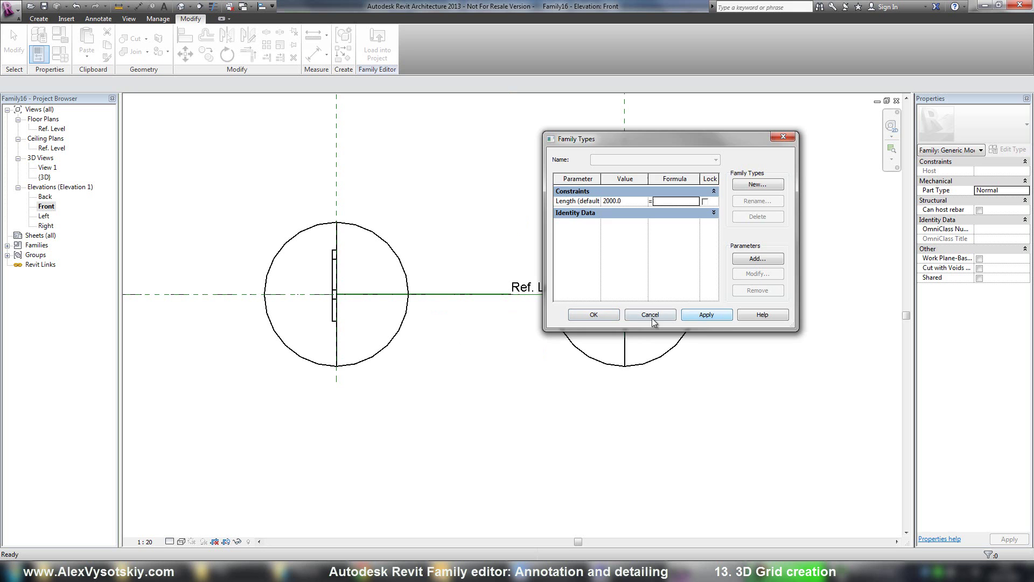
click(603, 315)
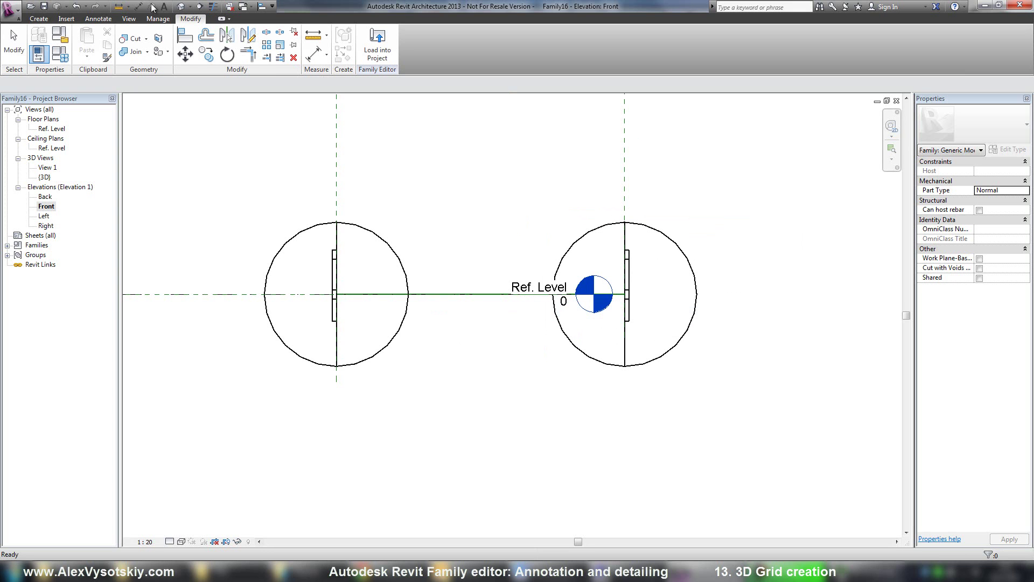
click(181, 7)
scroll(496, 284, down, 2)
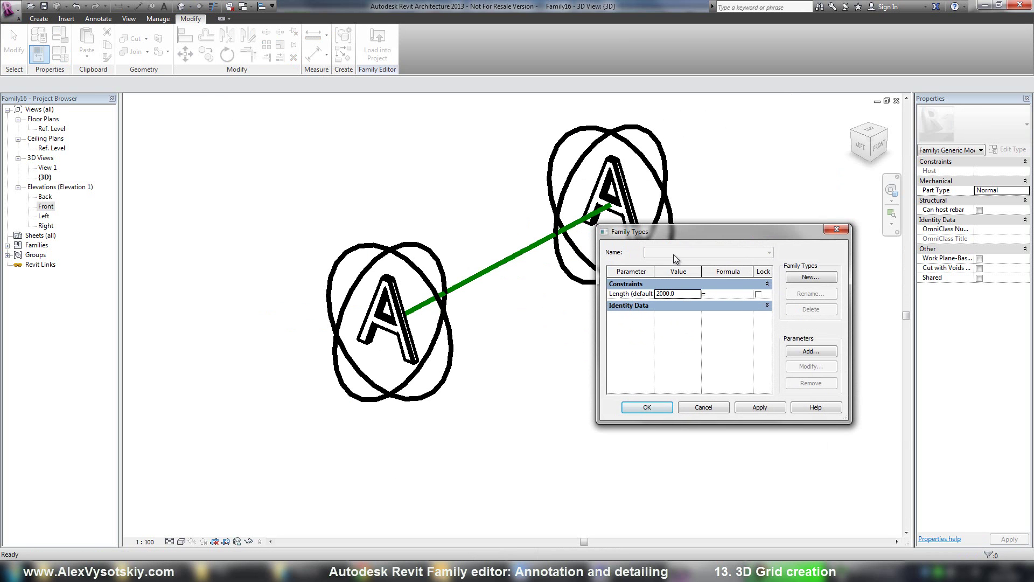
- Set Grid letter under Identity Data to B and orbit to view the heads from the front
click(679, 309)
click(674, 304)
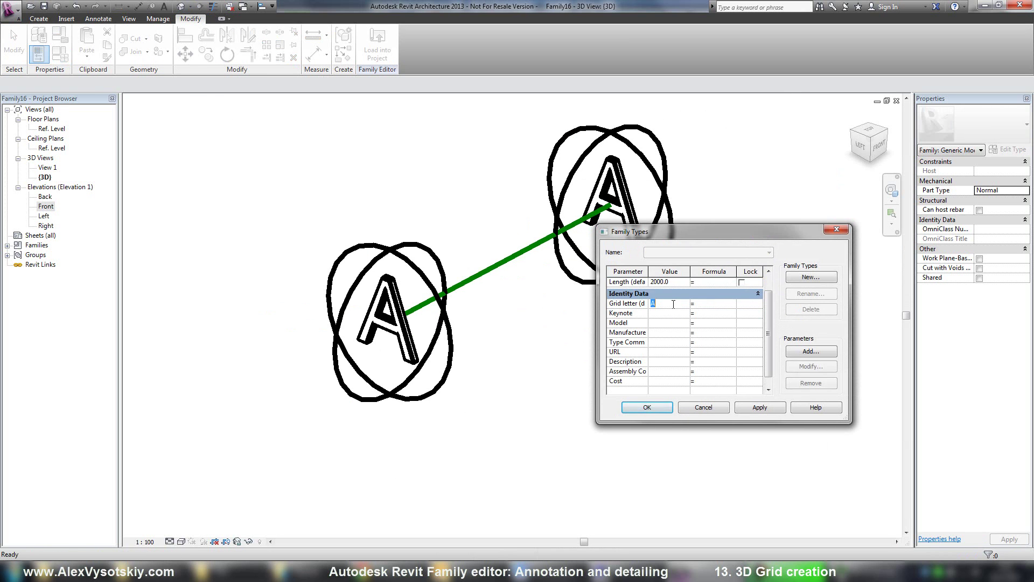
text(B)
click(758, 410)
click(644, 410)
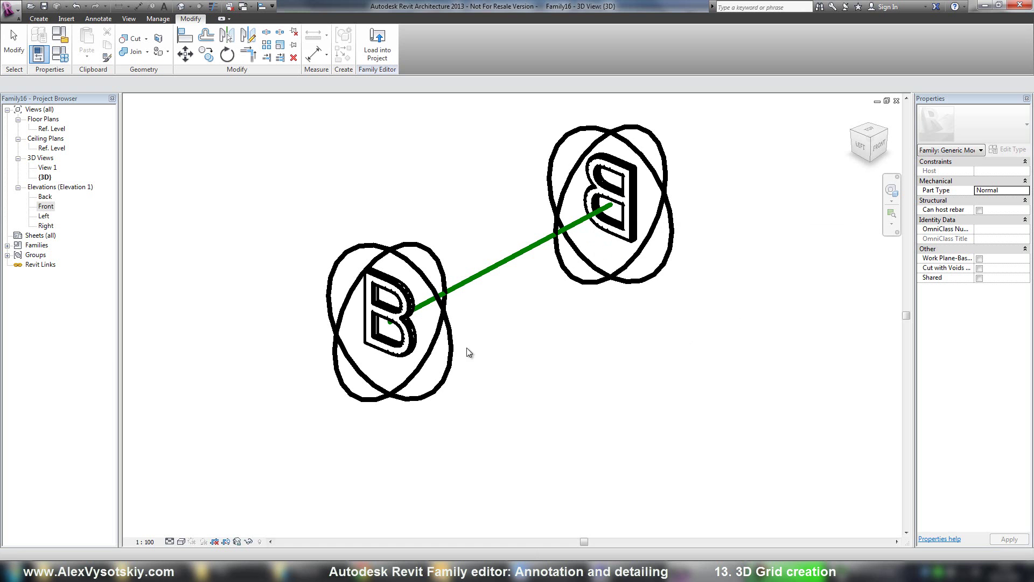
shift+middle_drag(722, 326, 362, 207)
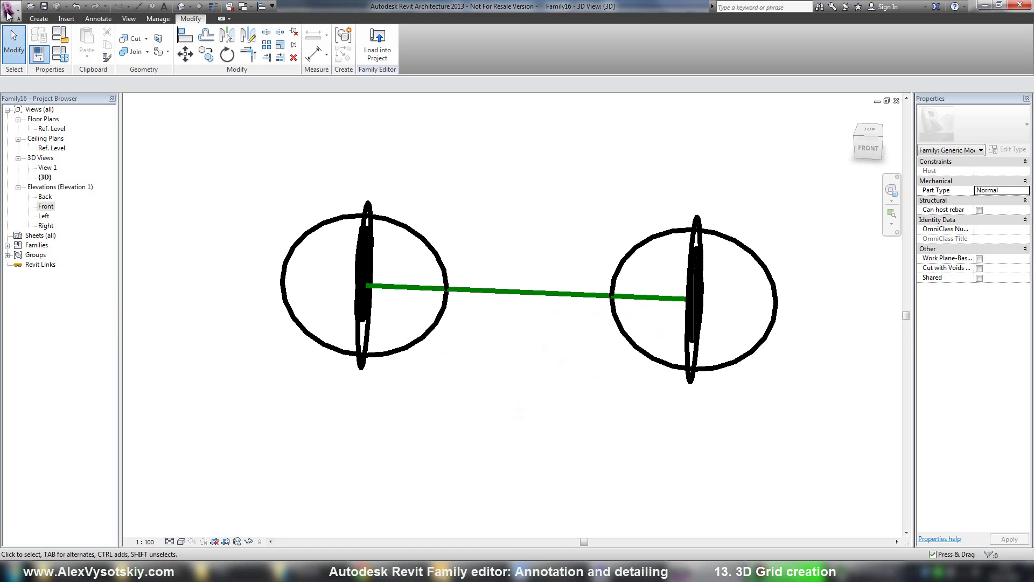
- Save the family via Save As > Family with the file name Grid 3D
click(10, 13)
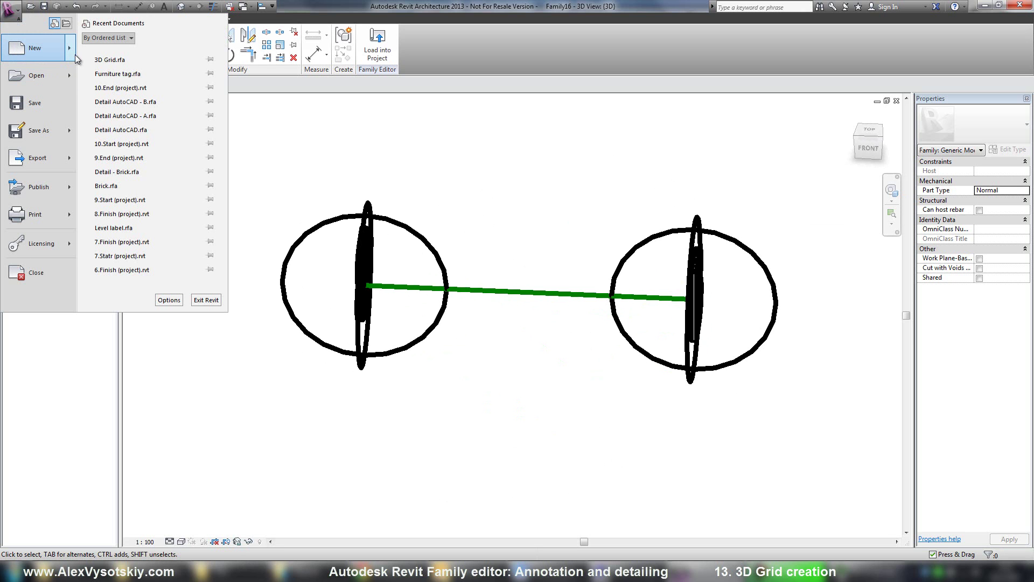
mouse_move(69, 129)
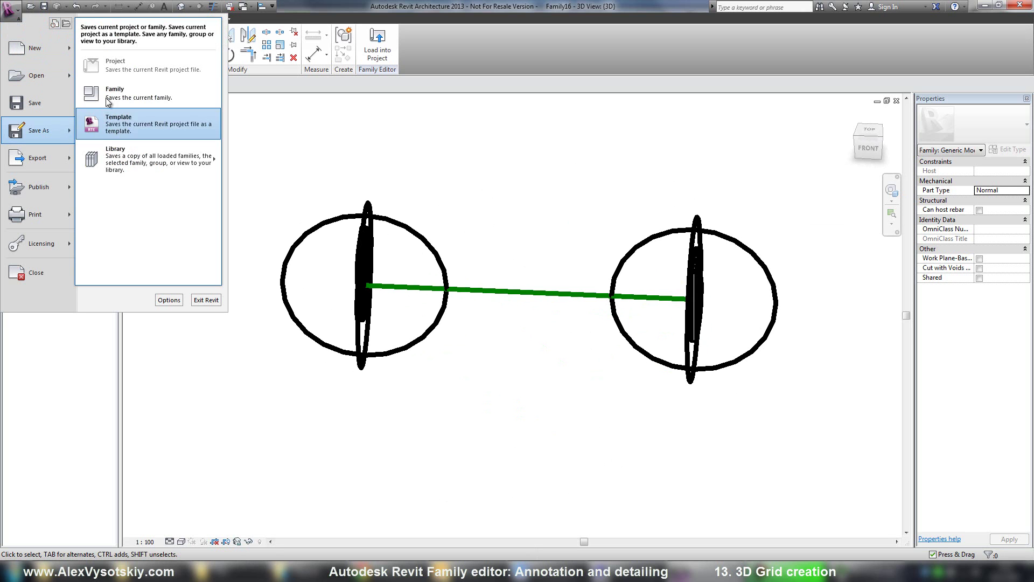
click(108, 94)
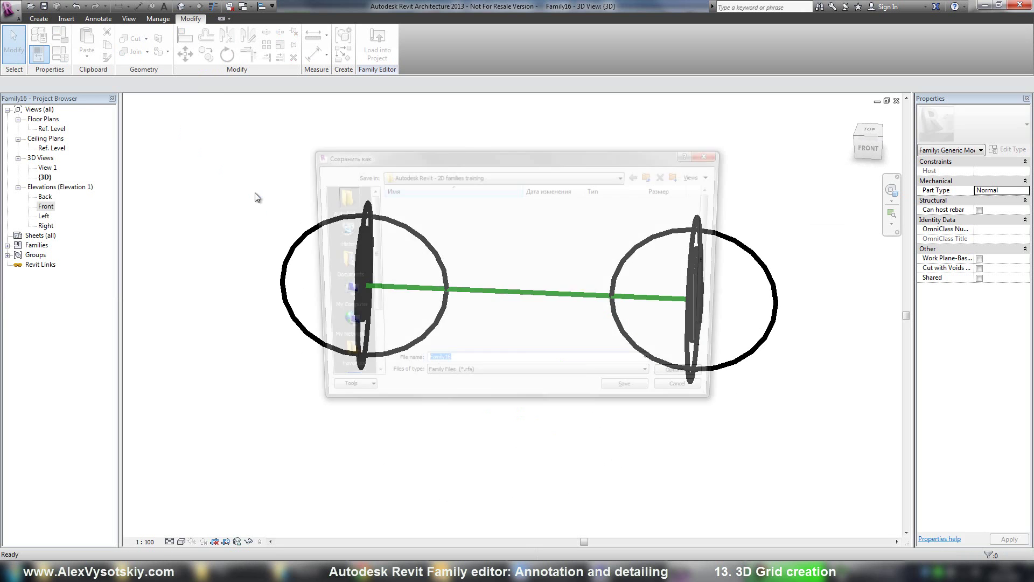
text(G)
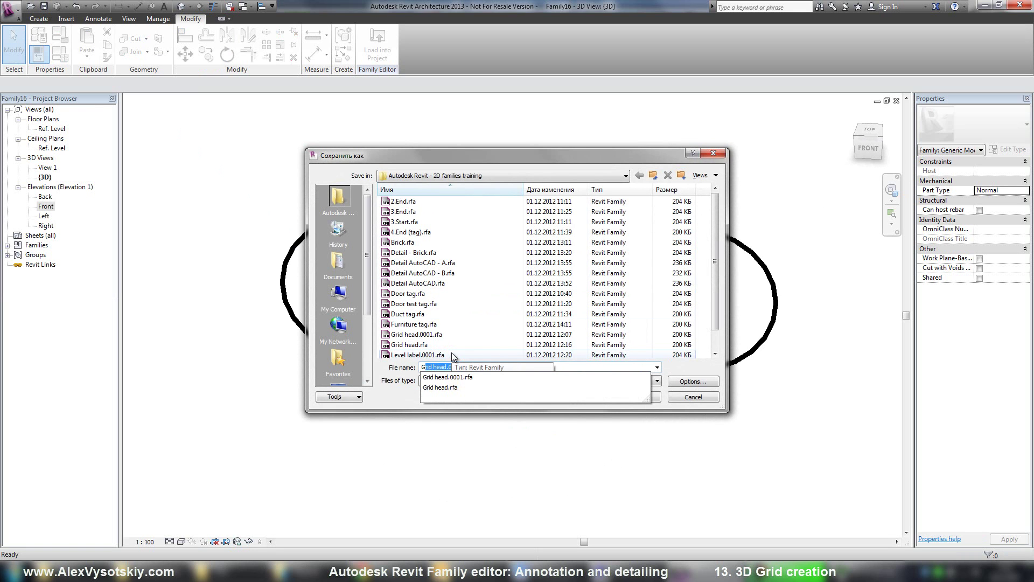
text(rid 3D)
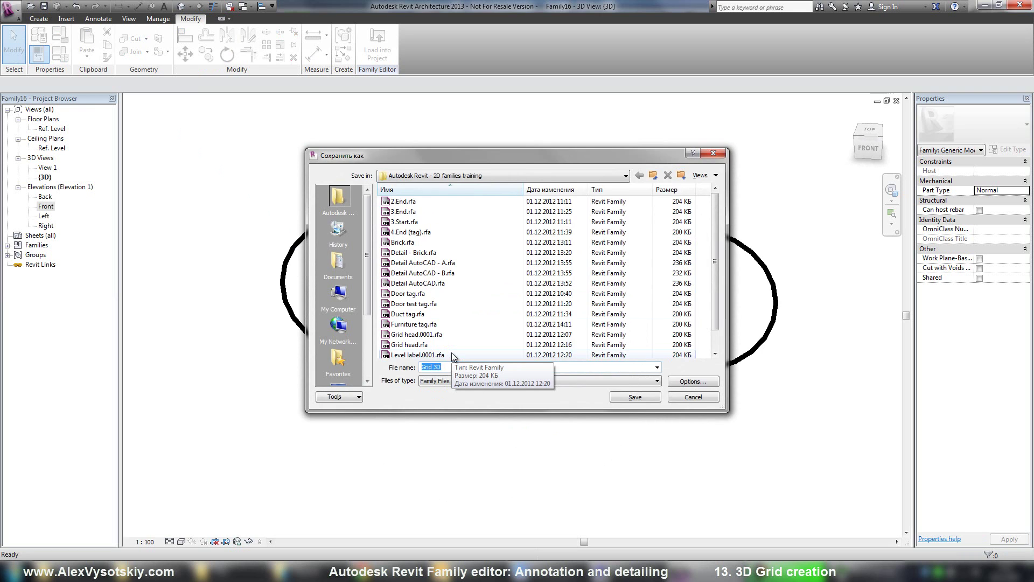
key(Return)
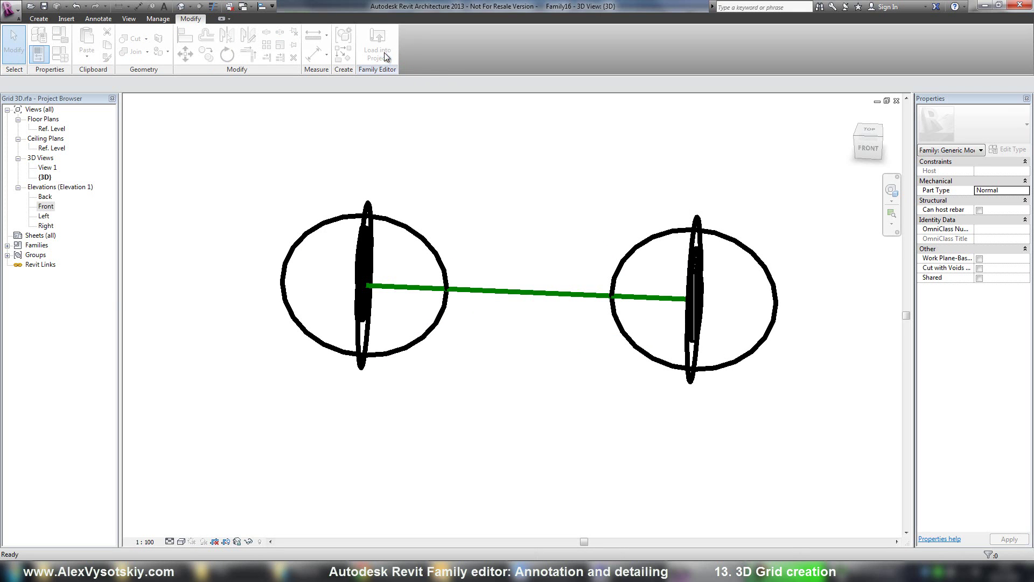
- Load Grid 3D into the project and place it on grid lines 1, 2, A and B
click(380, 51)
click(489, 365)
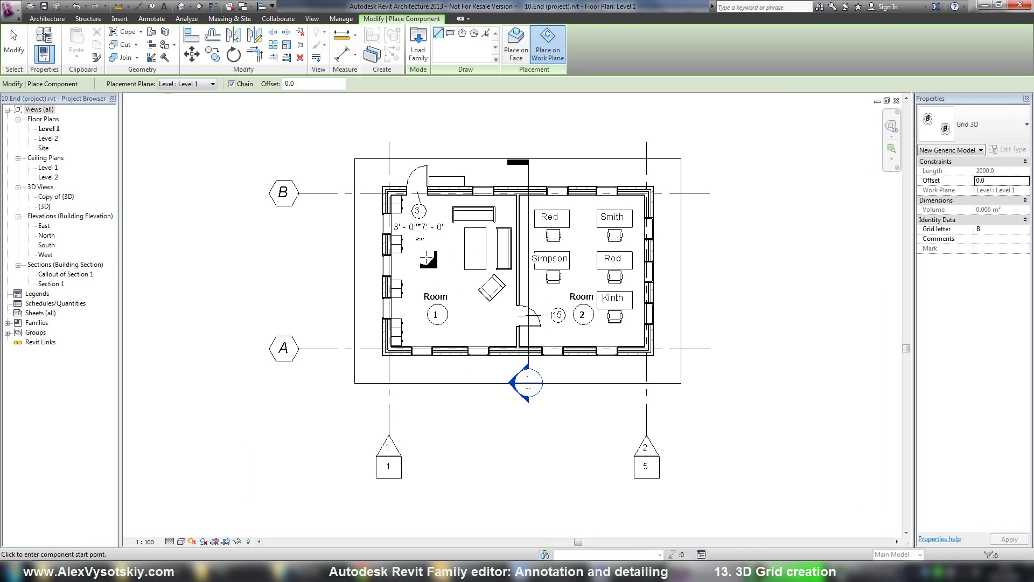
click(486, 34)
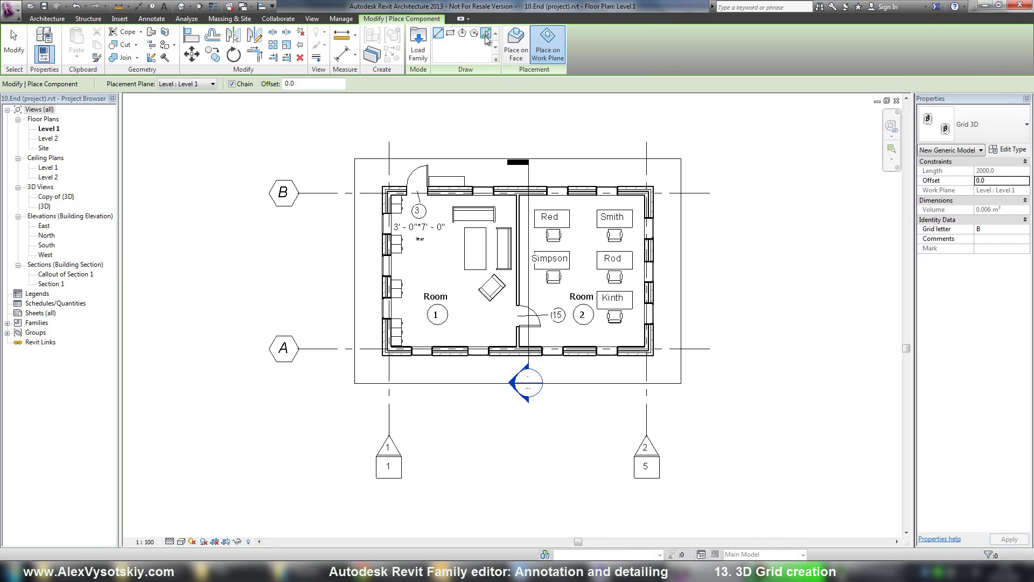
click(389, 411)
click(646, 412)
click(337, 349)
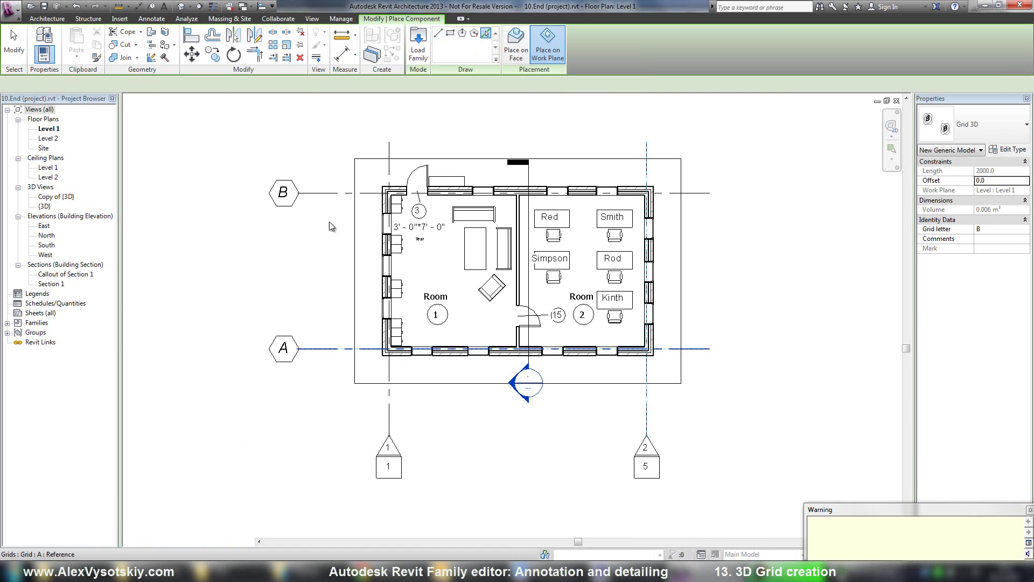
click(332, 193)
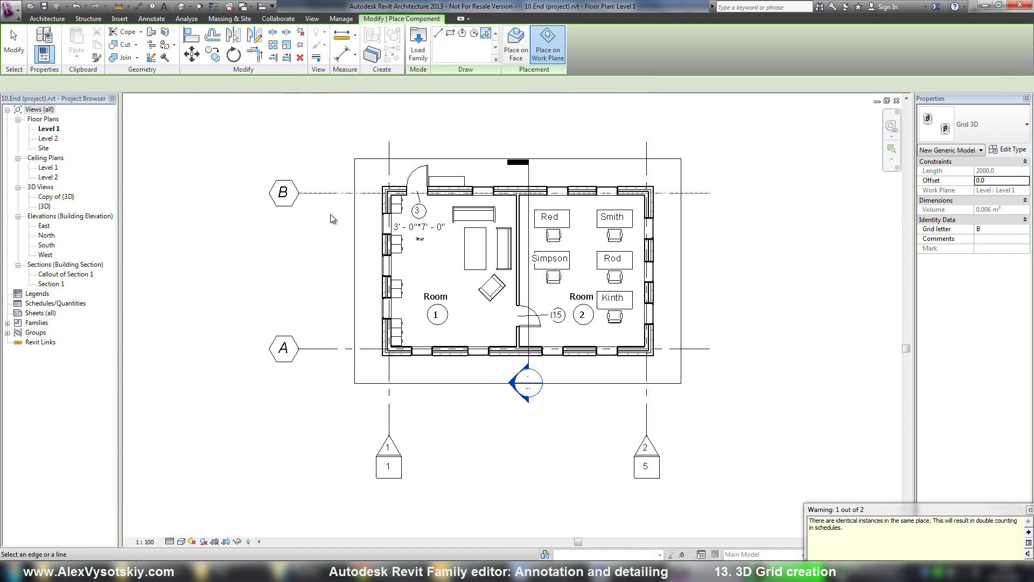
key(Escape)
key(Escape)
- Check the placed grid heads in the {3D} view, then return to the Level 1 floor plan
click(181, 8)
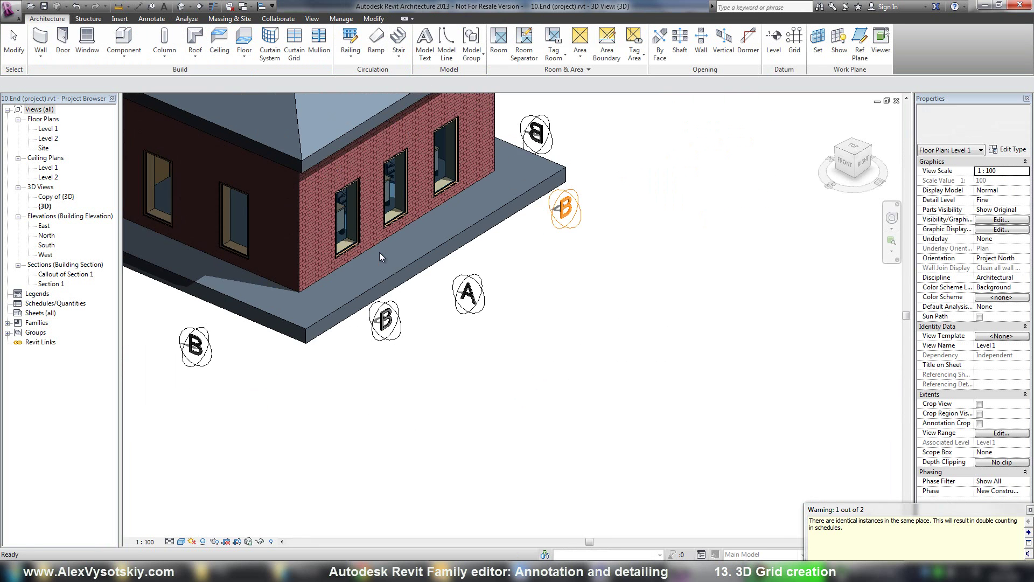
middle_drag(432, 301, 585, 353)
click(602, 340)
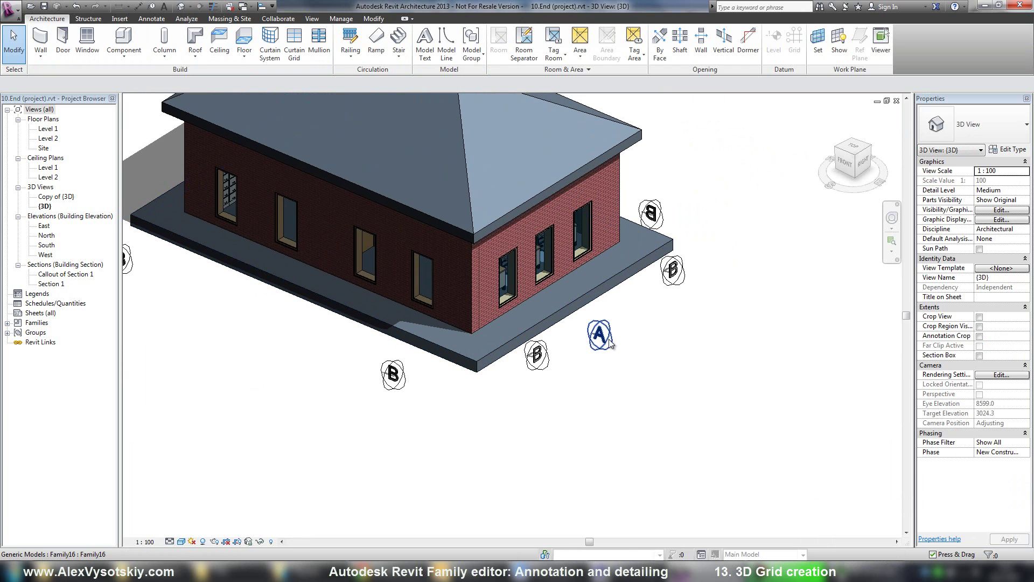
key(Delete)
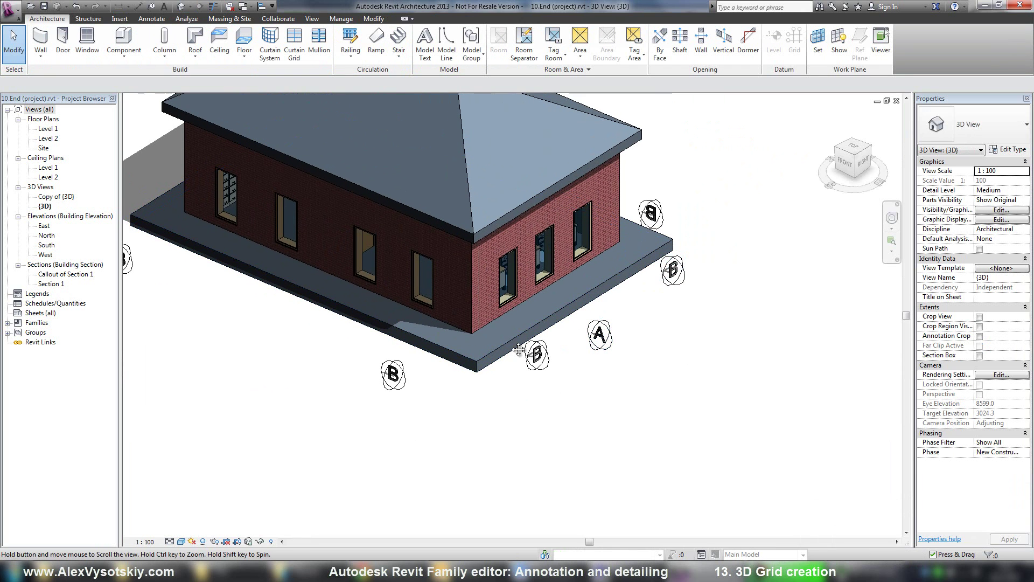
middle_drag(385, 315, 509, 340)
key(ctrl+Tab)
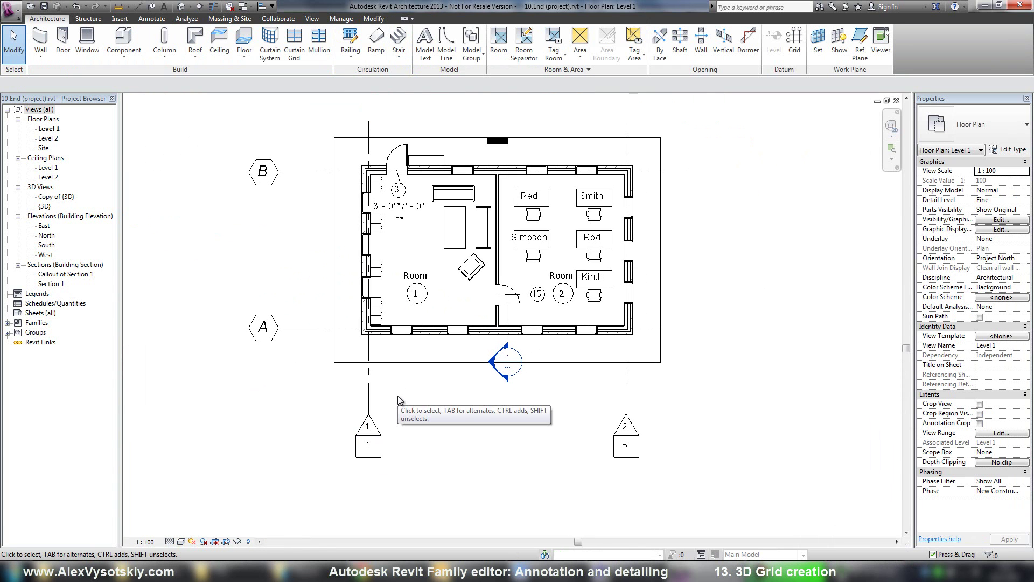
- Turn on the Generic Models category in Level 1's Visibility/Graphics settings
scroll(439, 441, up, 1)
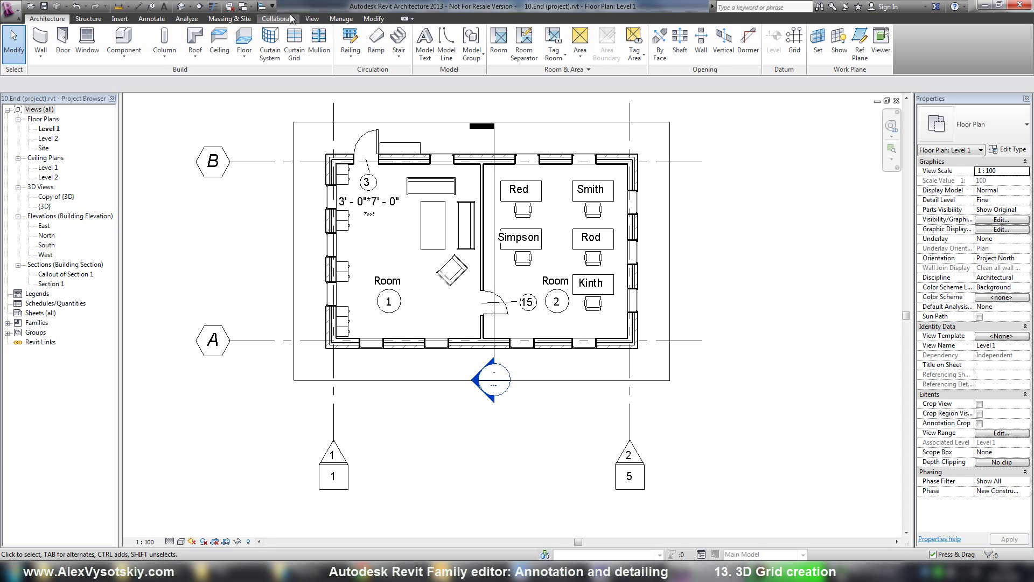
click(312, 19)
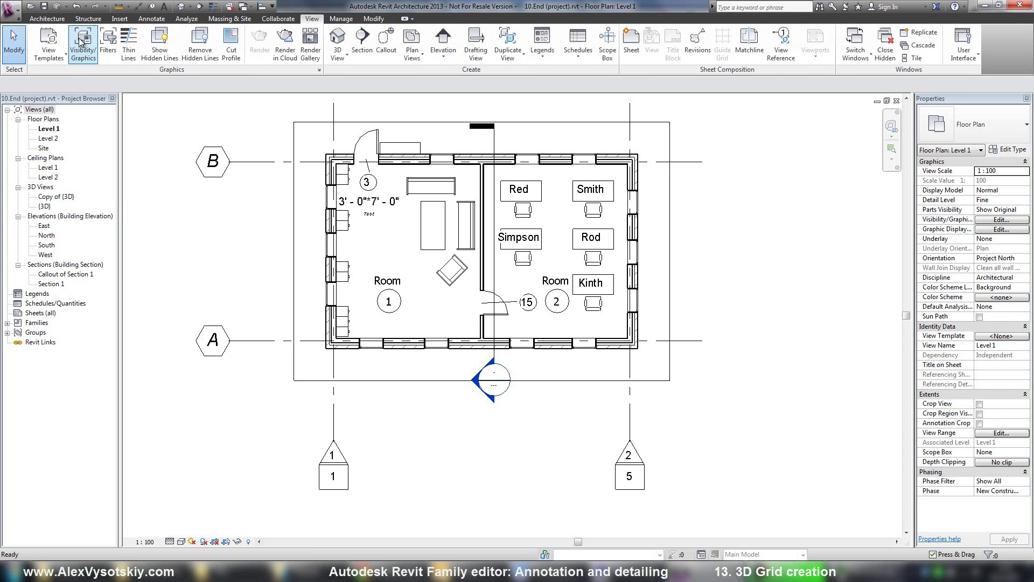
key(v)
key(g)
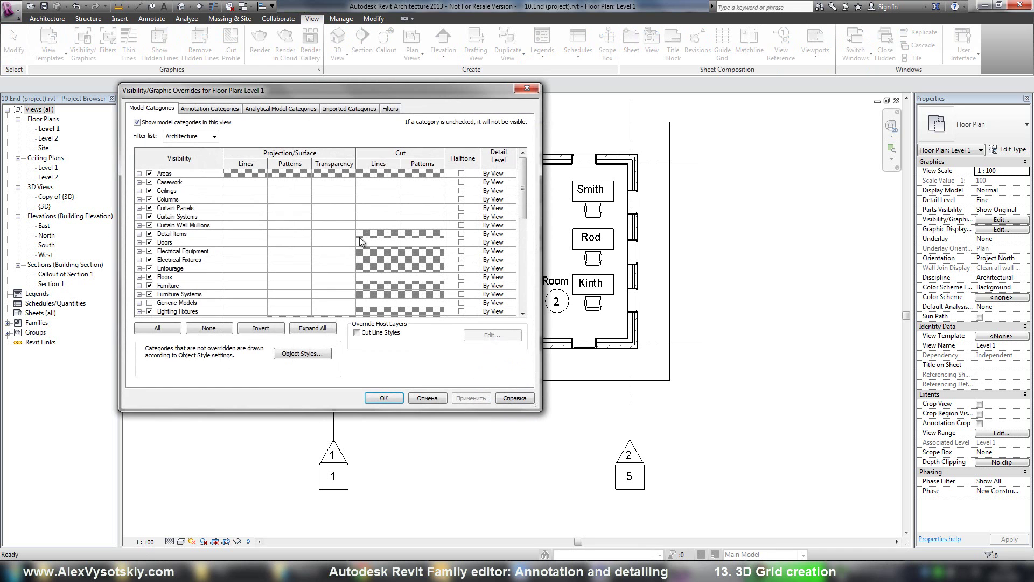
drag(522, 190, 526, 219)
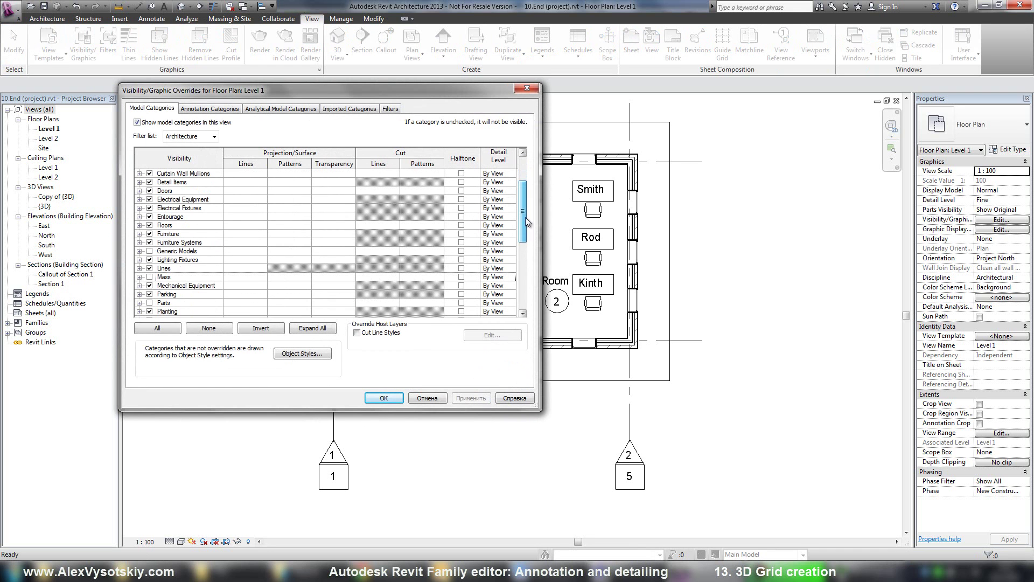
click(151, 253)
click(384, 398)
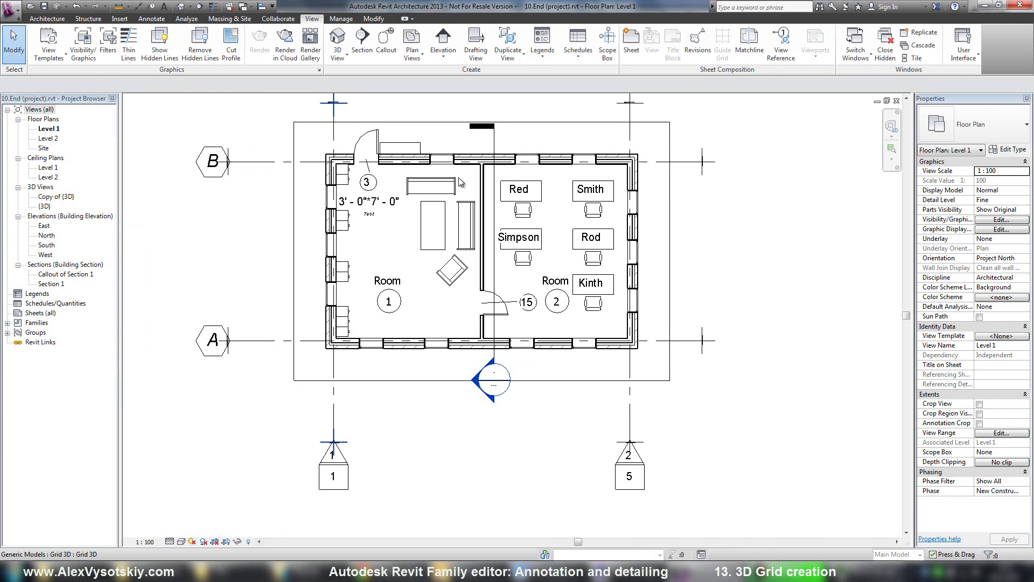
- In Properties, give the Grid 3D instances on lines 1, 2 and A the letters 1, 2 and A
click(345, 109)
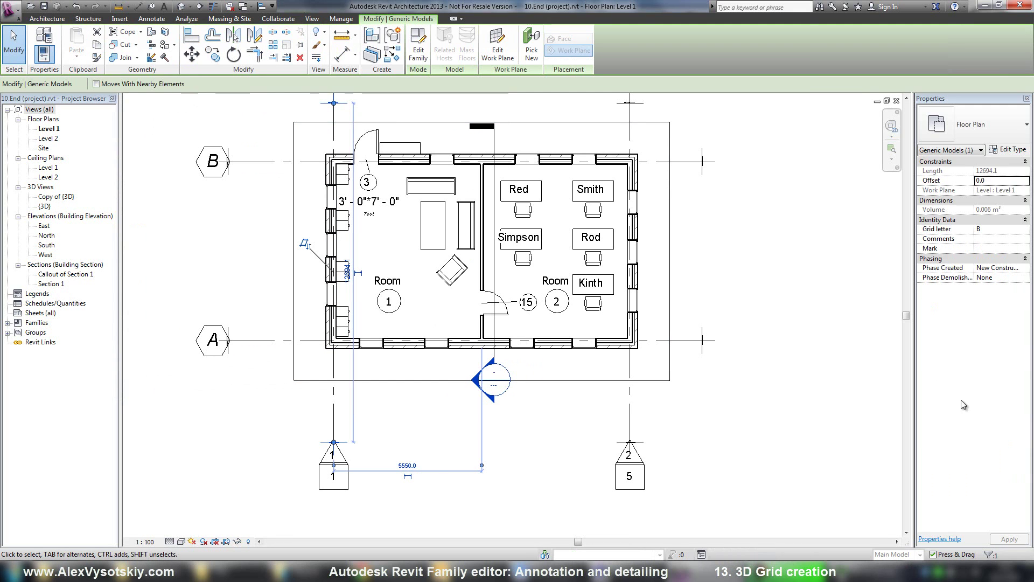
click(997, 239)
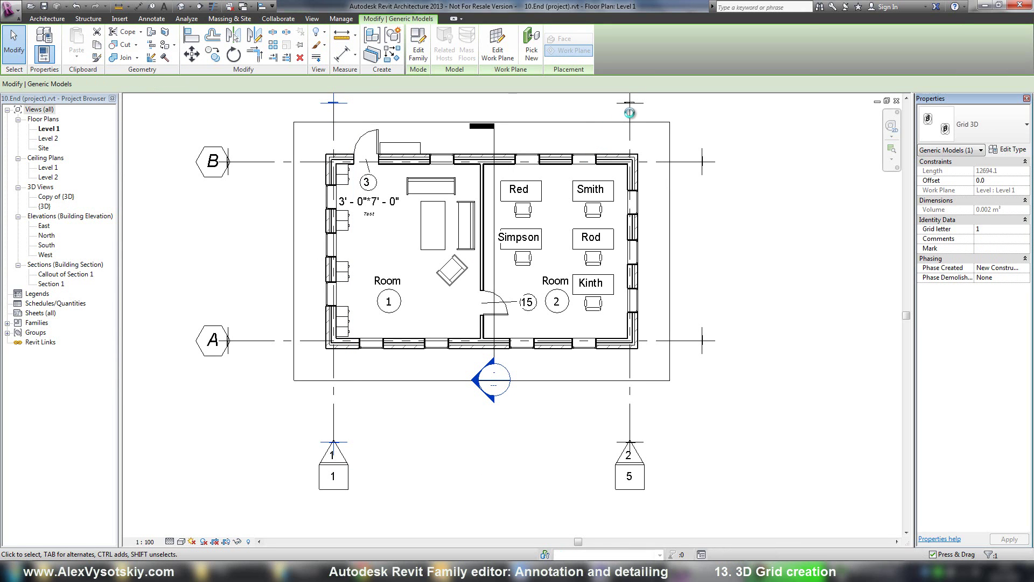
click(993, 230)
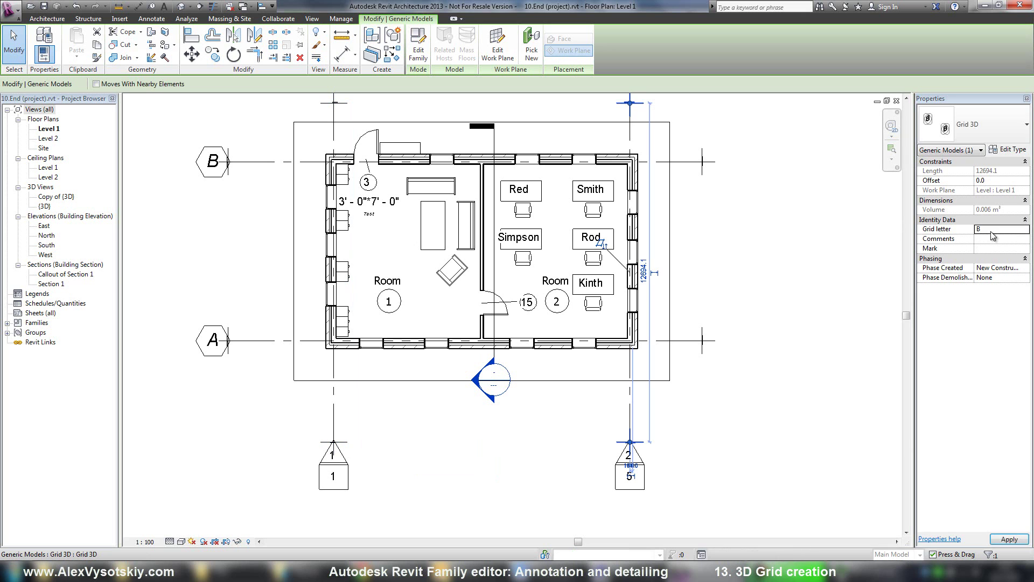
click(992, 231)
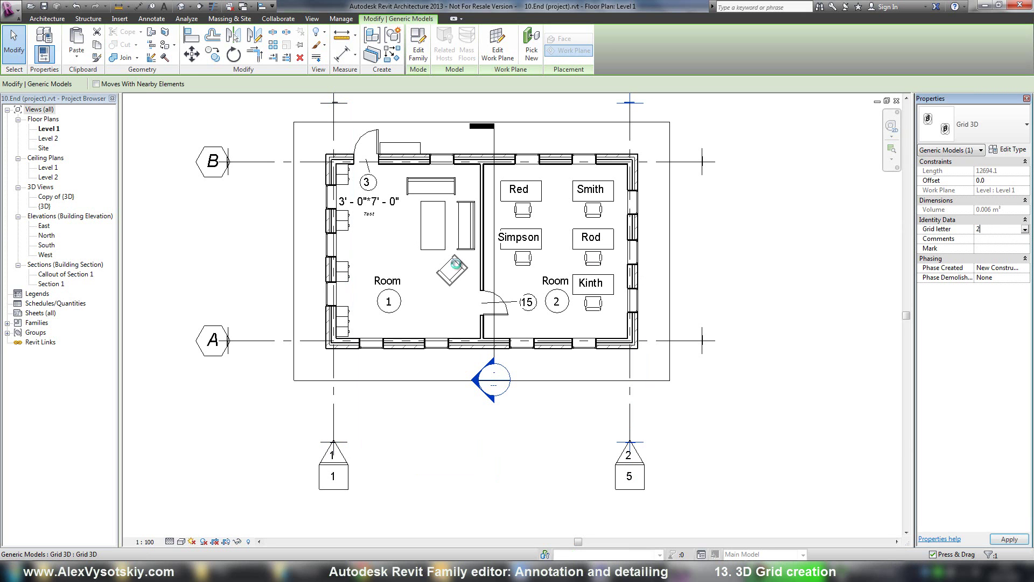
click(244, 342)
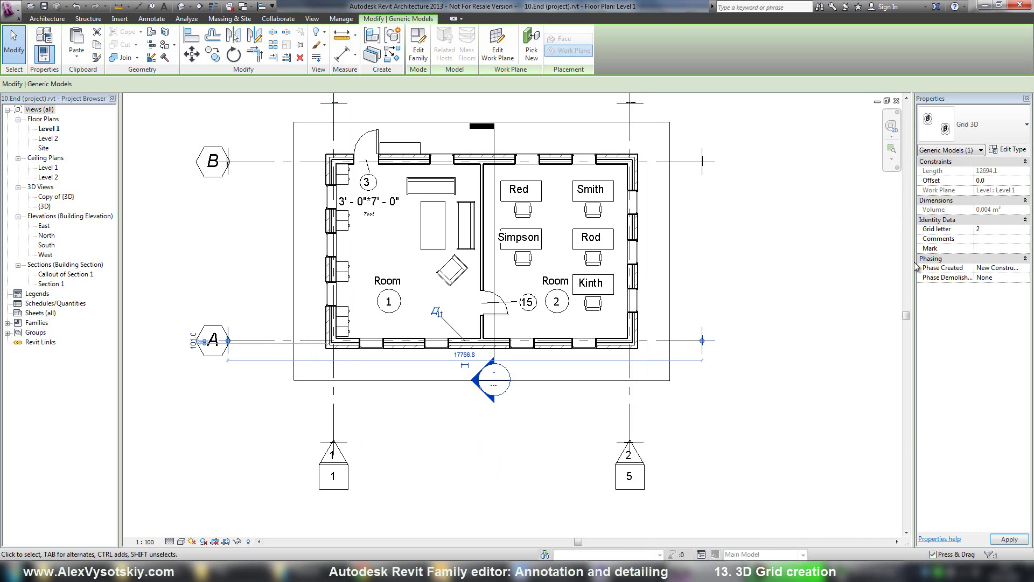
click(992, 231)
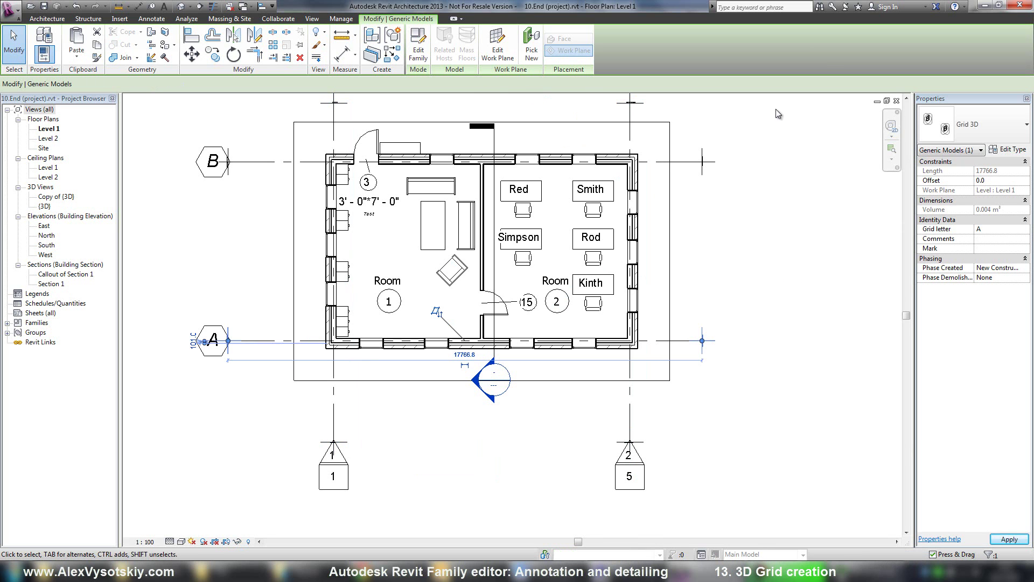
click(897, 102)
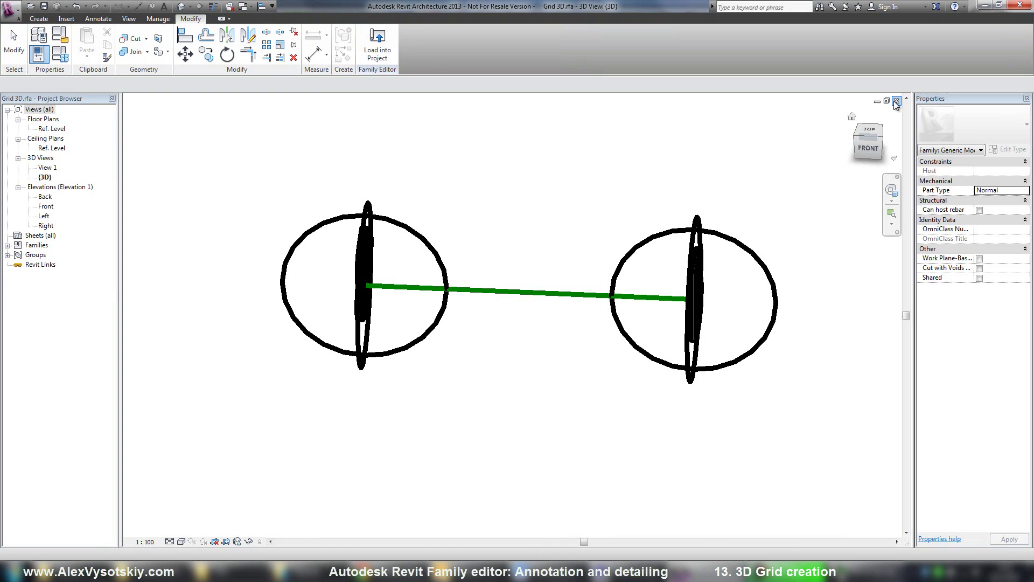
- Close the Grid 3D family's 3D, Right elevation and plan views, and save the grid head family
click(897, 101)
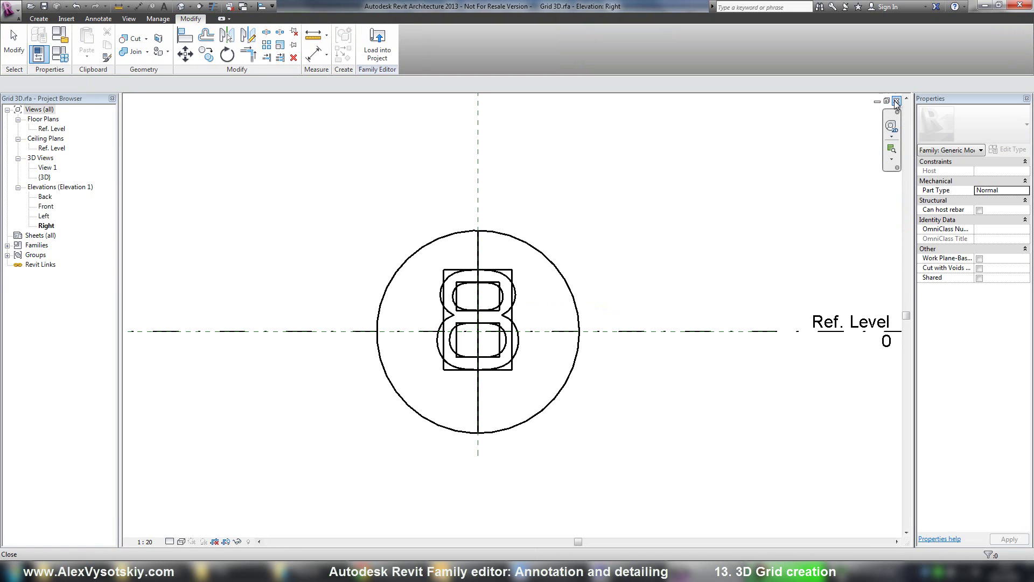
click(896, 102)
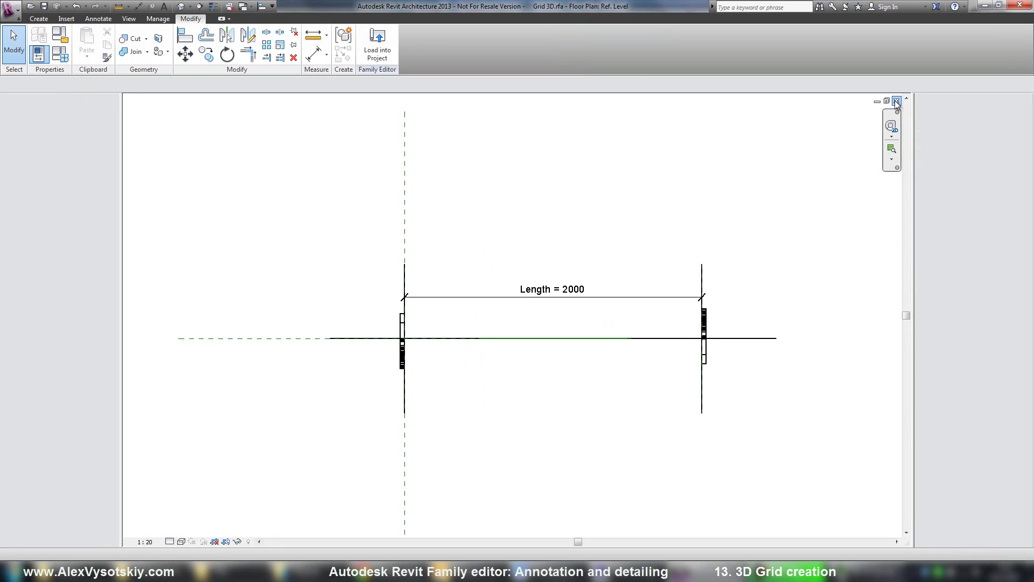
click(897, 102)
click(897, 101)
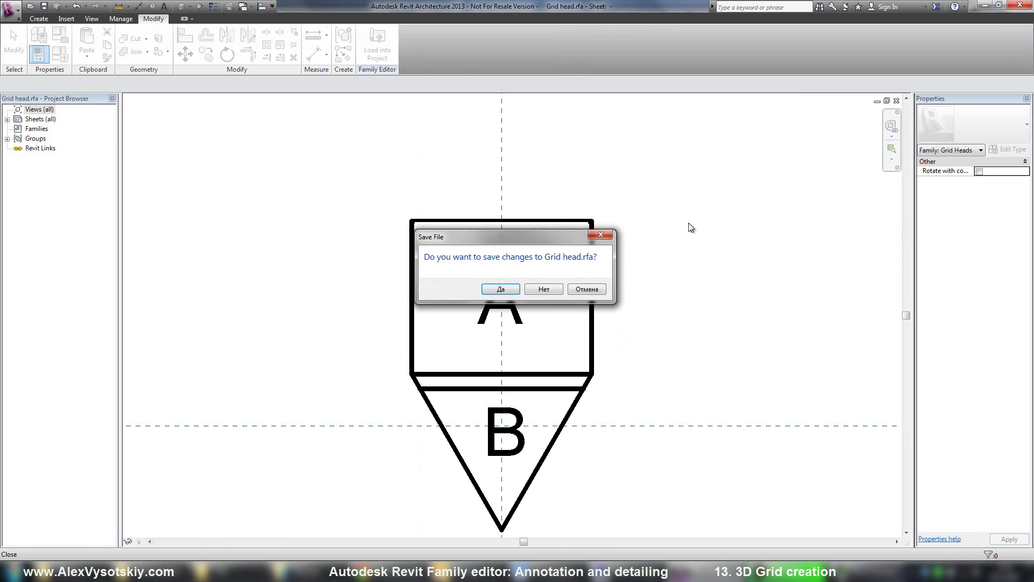
click(501, 289)
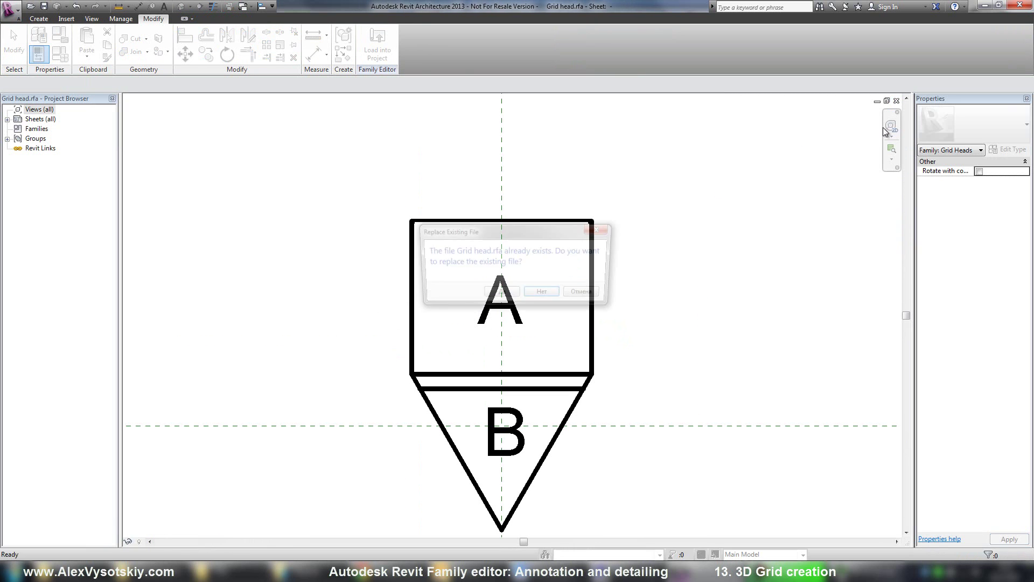
click(586, 294)
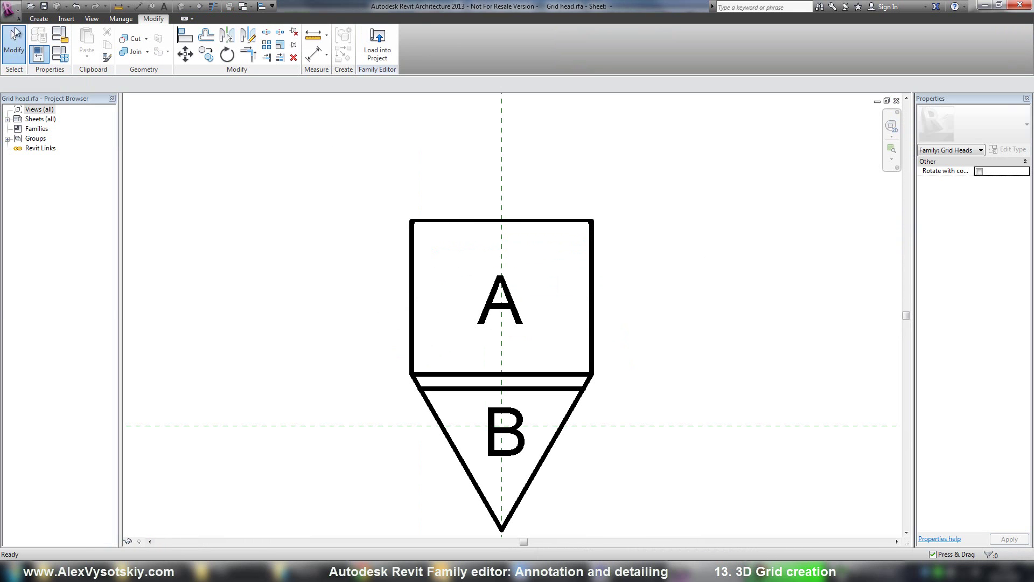
- Close the Grid head.rfa file, the Furniture tag family and Grid 3D's Left elevation
click(10, 10)
click(48, 135)
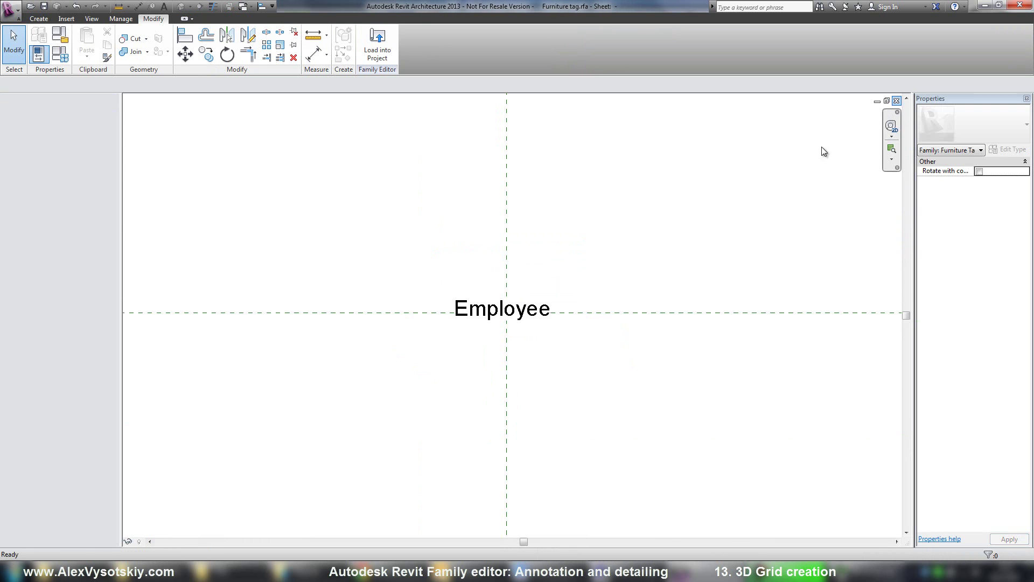
click(897, 101)
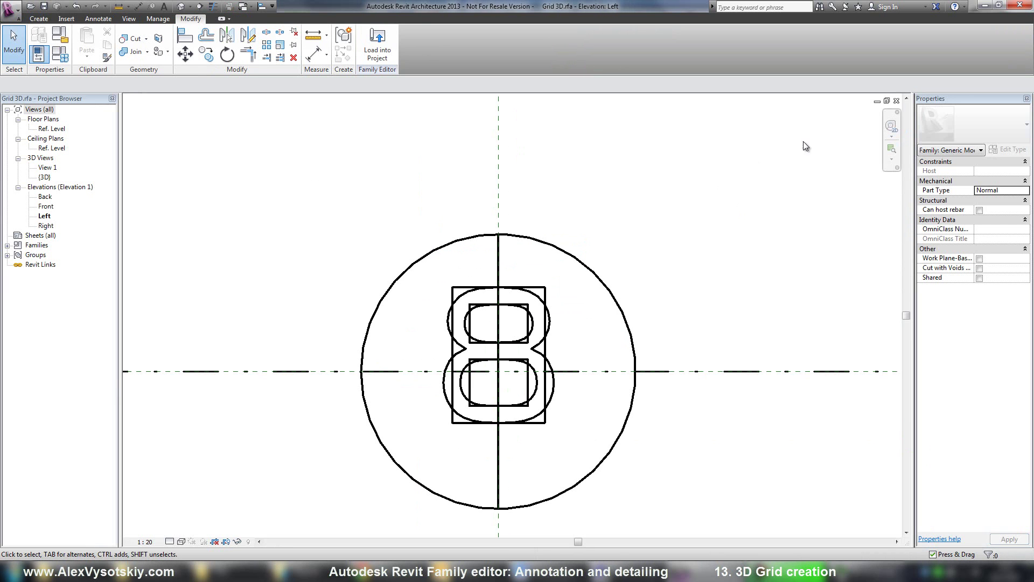
click(897, 101)
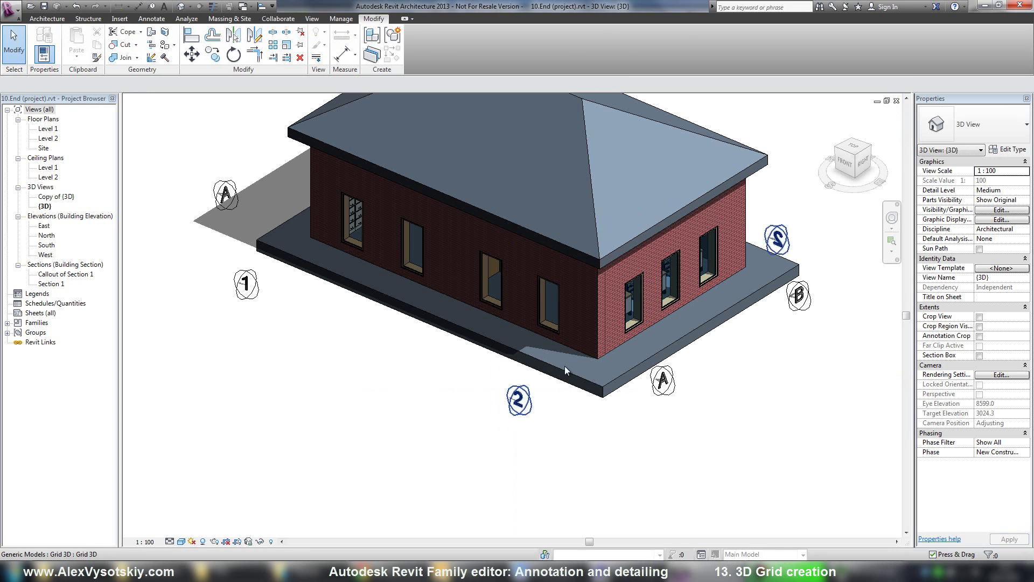
- Select the grid 1 Grid 3D head in the 3D view and open its family for editing
click(241, 285)
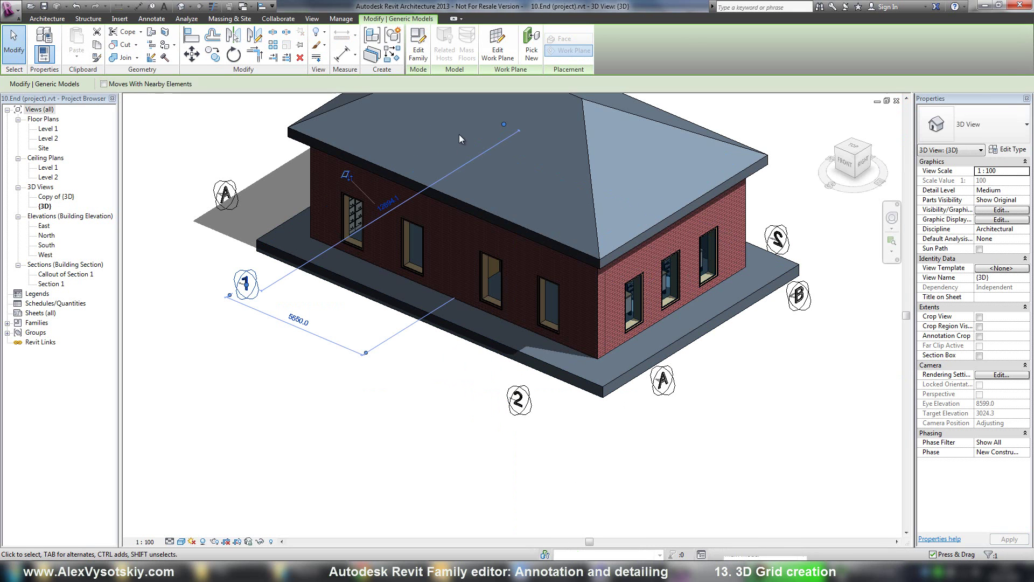
middle_drag(362, 259, 340, 323)
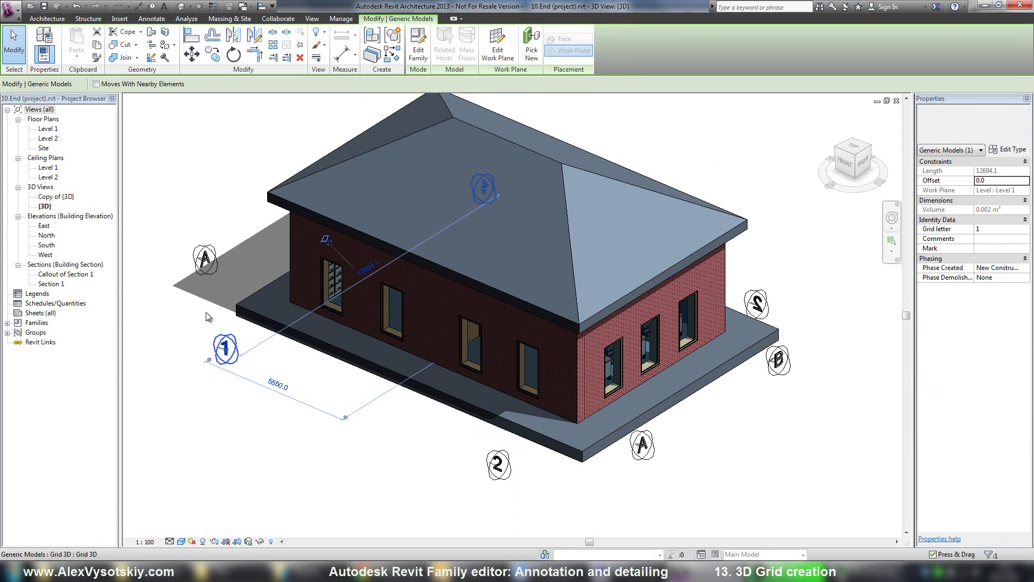
click(423, 53)
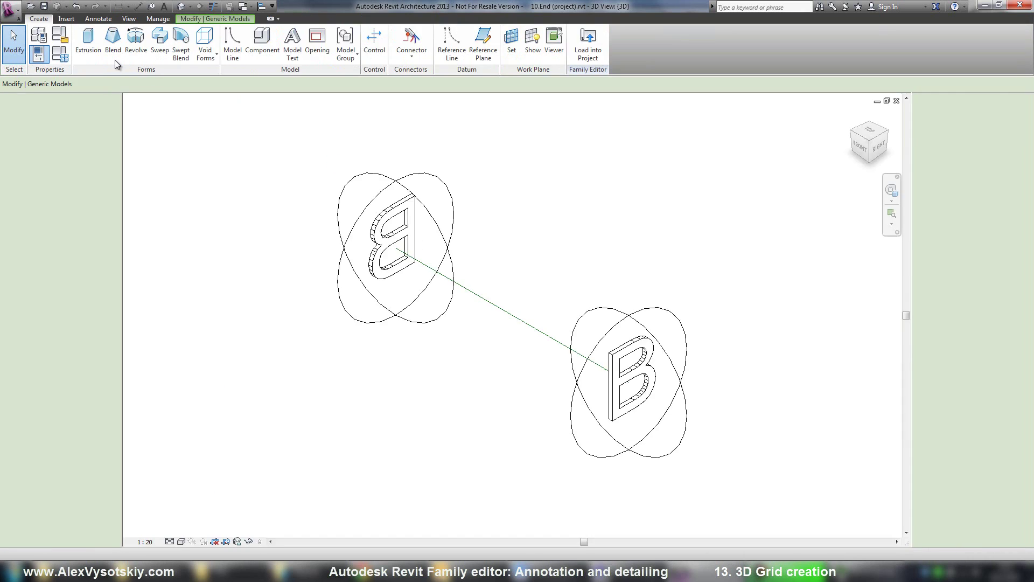
click(233, 46)
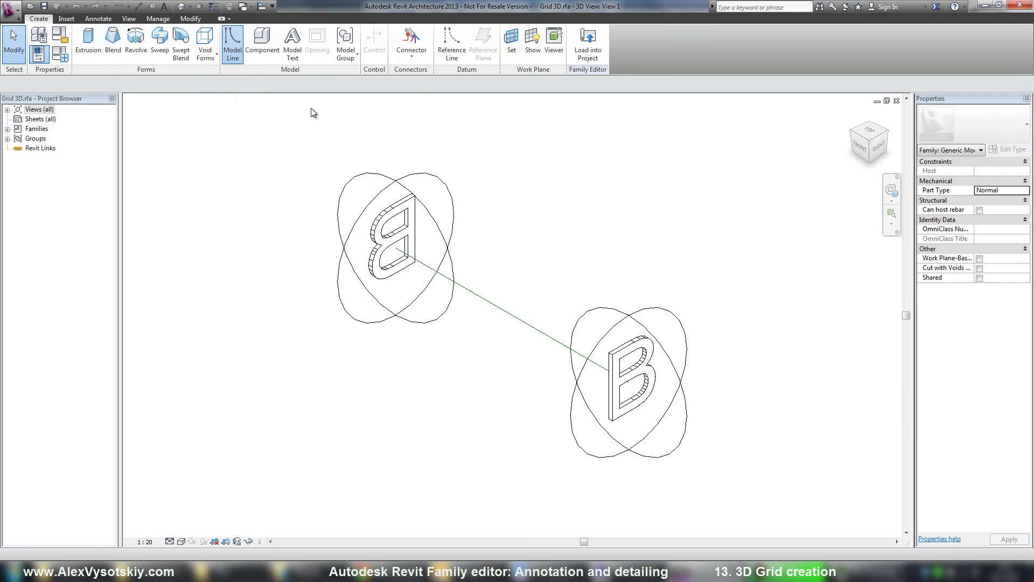
- Trace a locked model line between the two circled heads and reload Grid 3D, overwriting existing parameter values
click(391, 58)
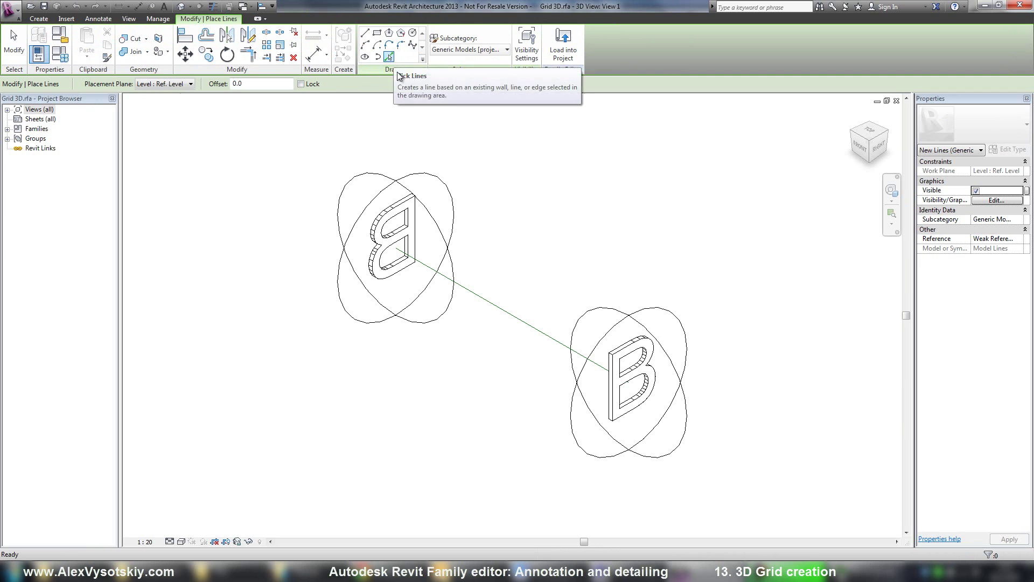
click(517, 323)
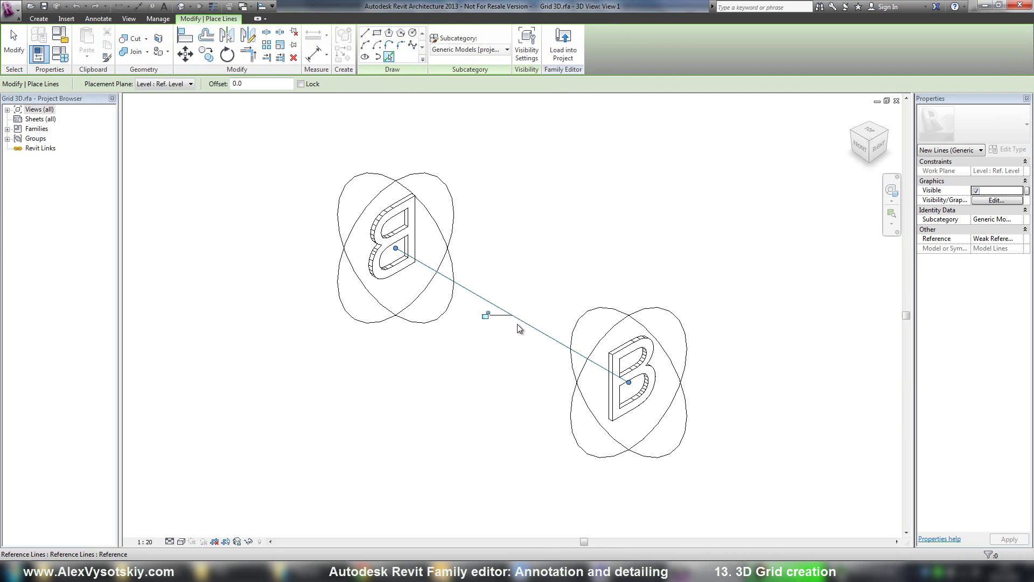
click(485, 317)
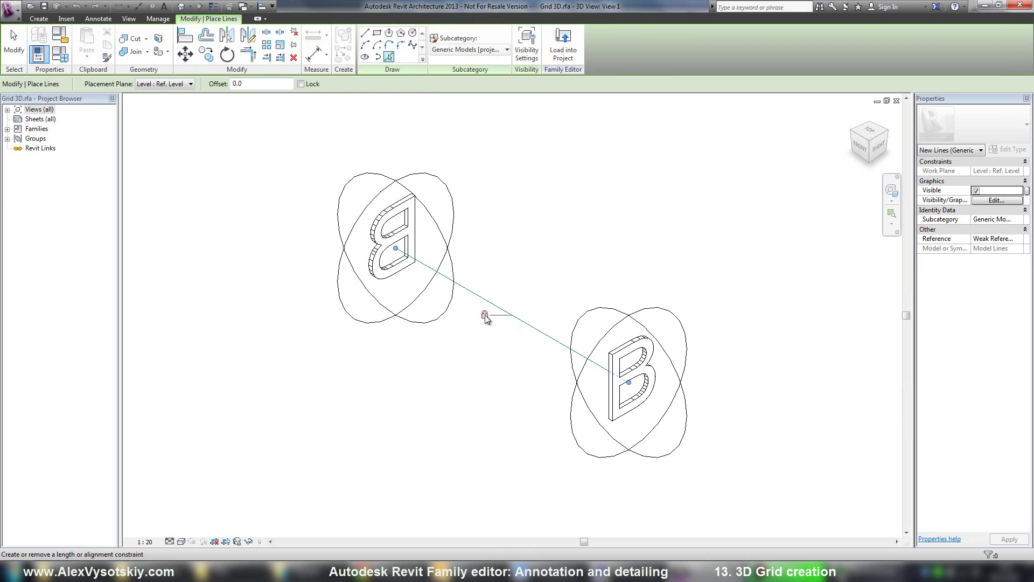
key(Escape)
key(Escape)
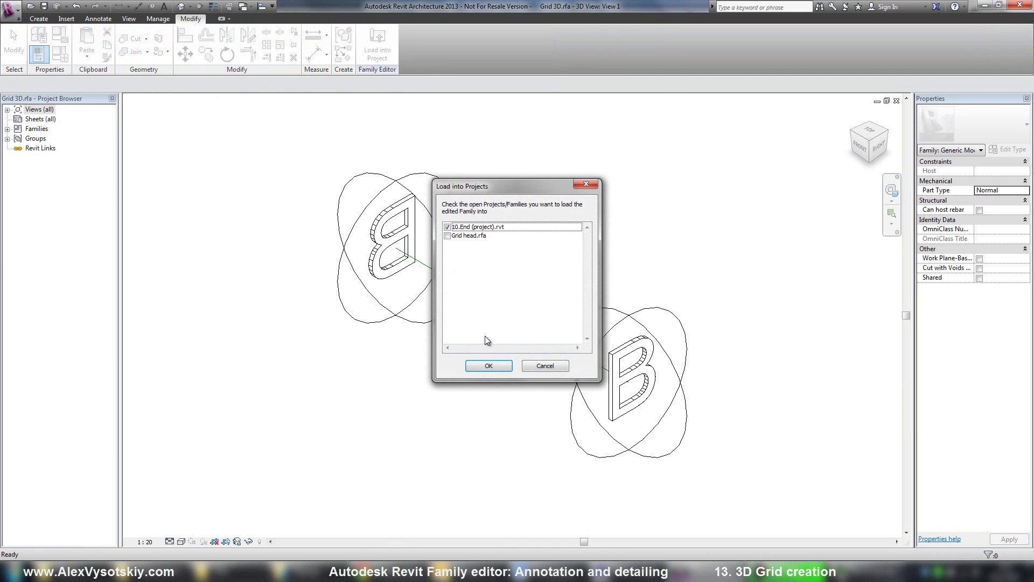
click(489, 366)
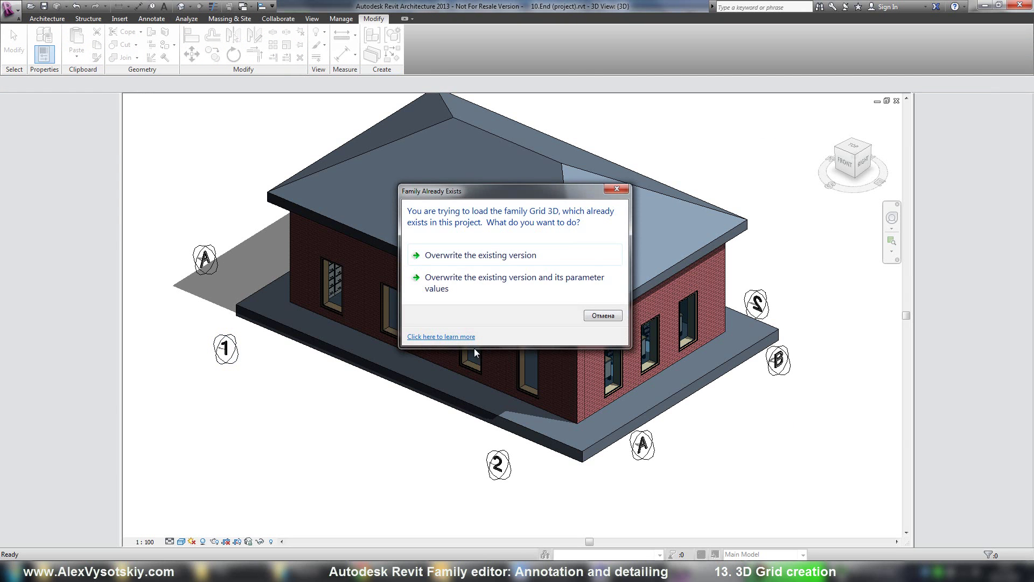
click(453, 277)
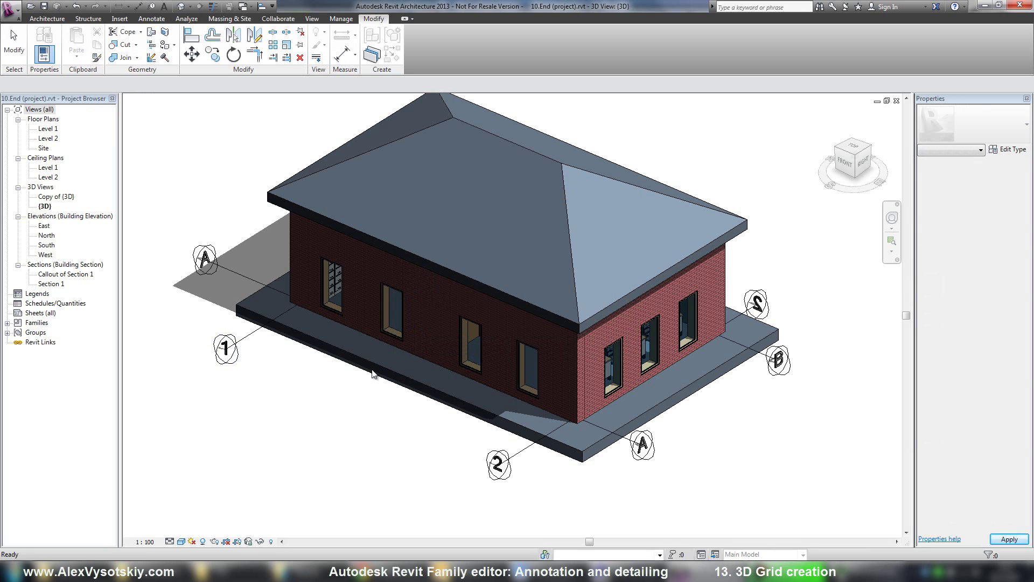
- Orbit the house to inspect the circled grid markers from its other sides
shift+middle_drag(339, 398, 487, 378)
shift+middle_drag(316, 392, 377, 396)
shift+middle_drag(301, 399, 288, 356)
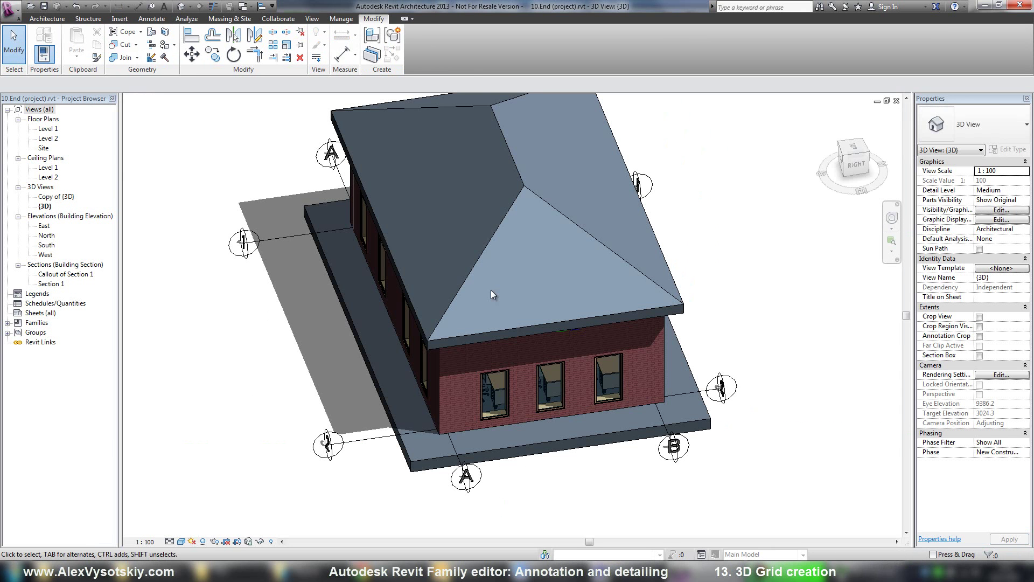
- Open the Level 1 floor plan and nudge grid line 1 slightly to the right
double_click(52, 128)
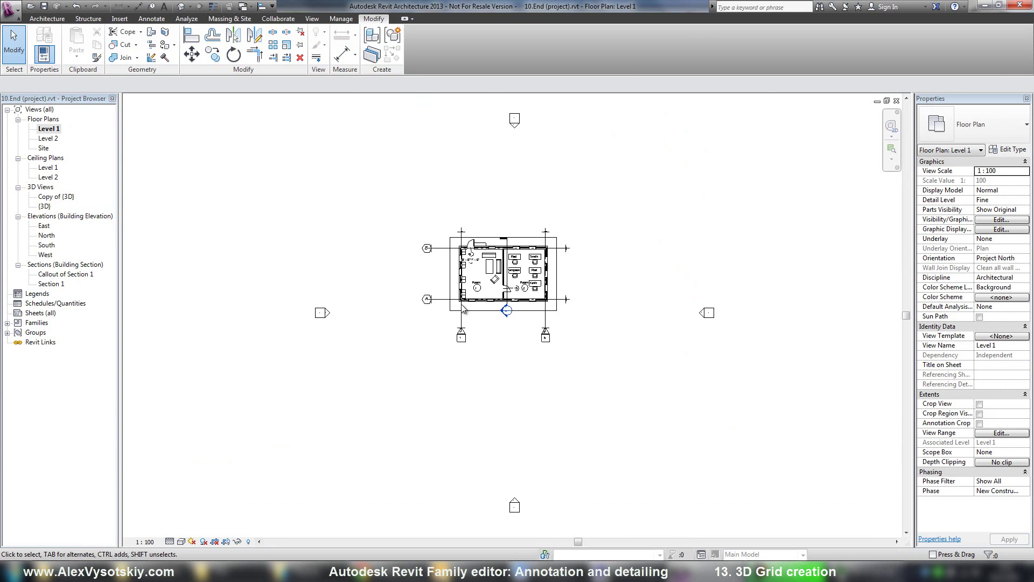
scroll(458, 309, up, 5)
click(483, 412)
drag(482, 411, 510, 412)
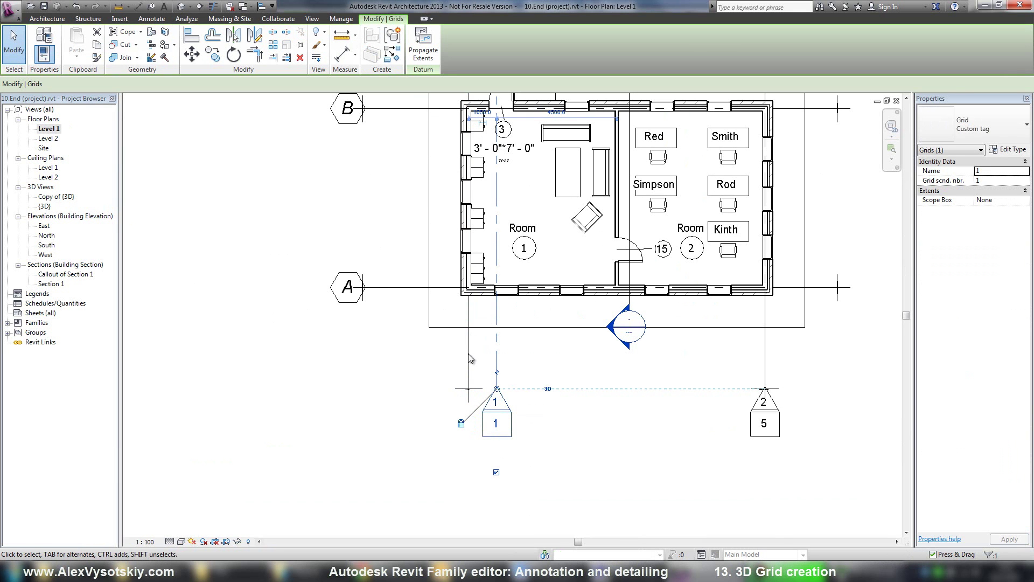
key(Escape)
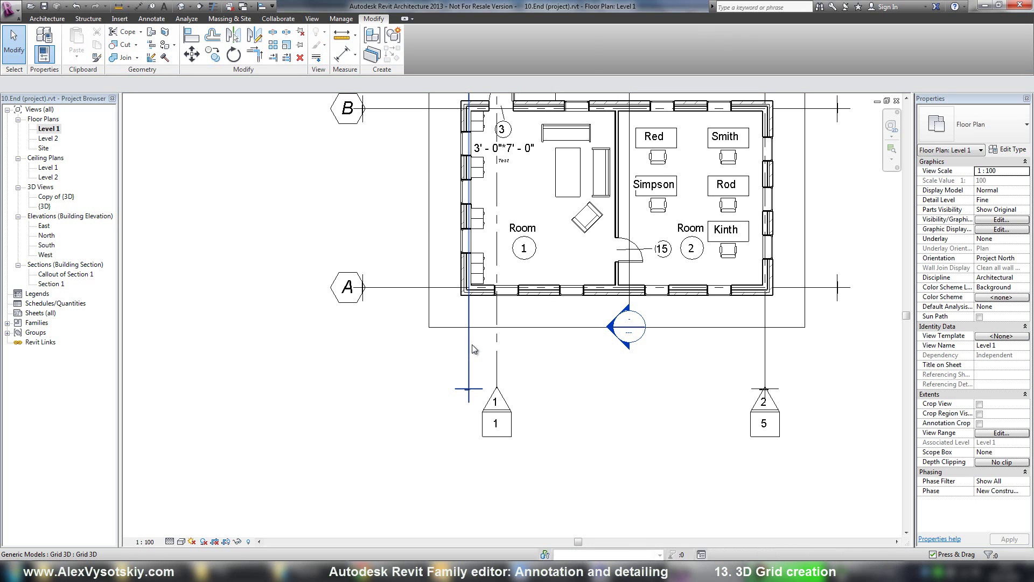
middle_drag(438, 384, 394, 435)
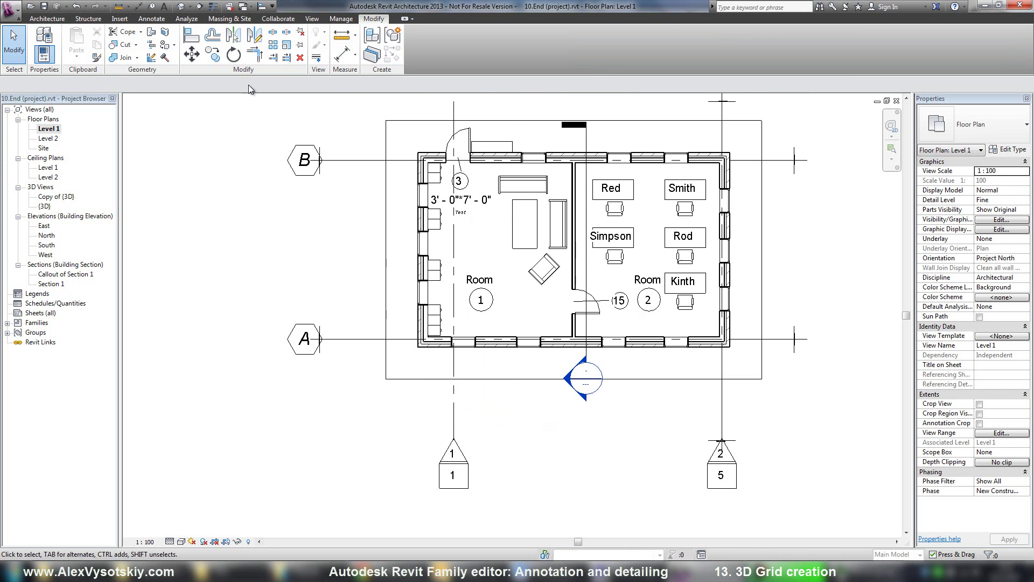
click(51, 19)
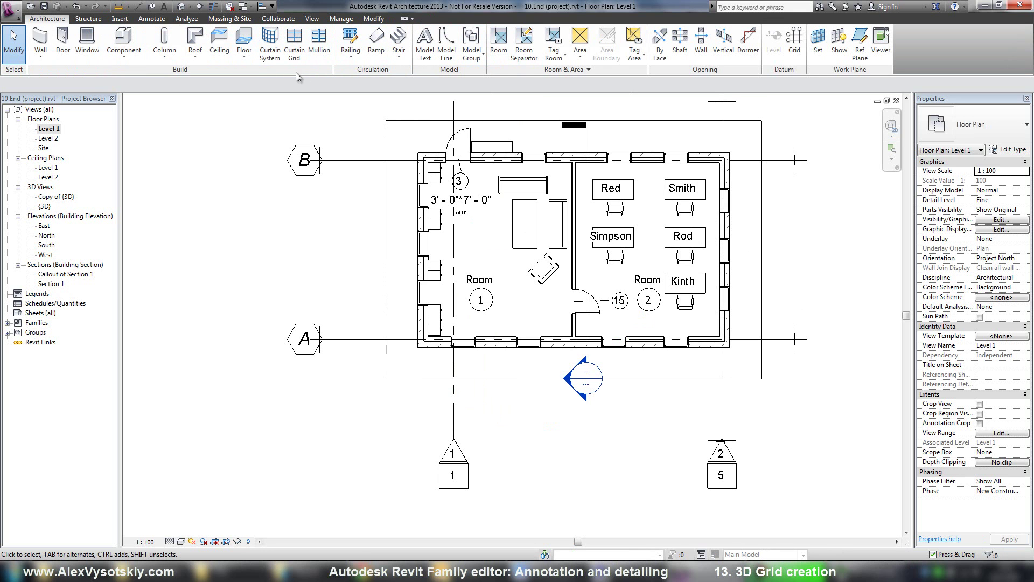
- Place a Grid 3D component on the Level 1 work plane by picking grid line 1
click(124, 43)
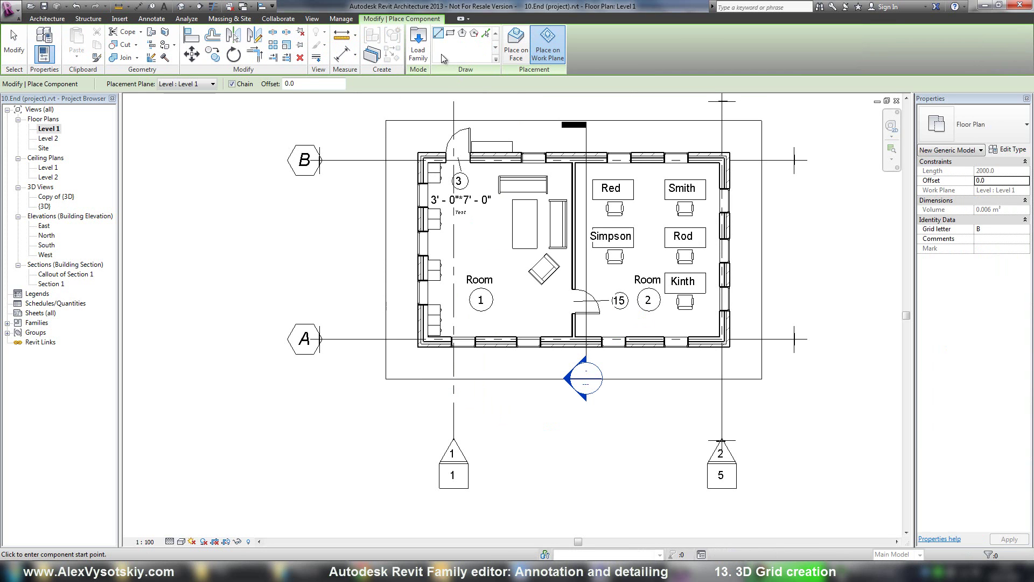
click(534, 48)
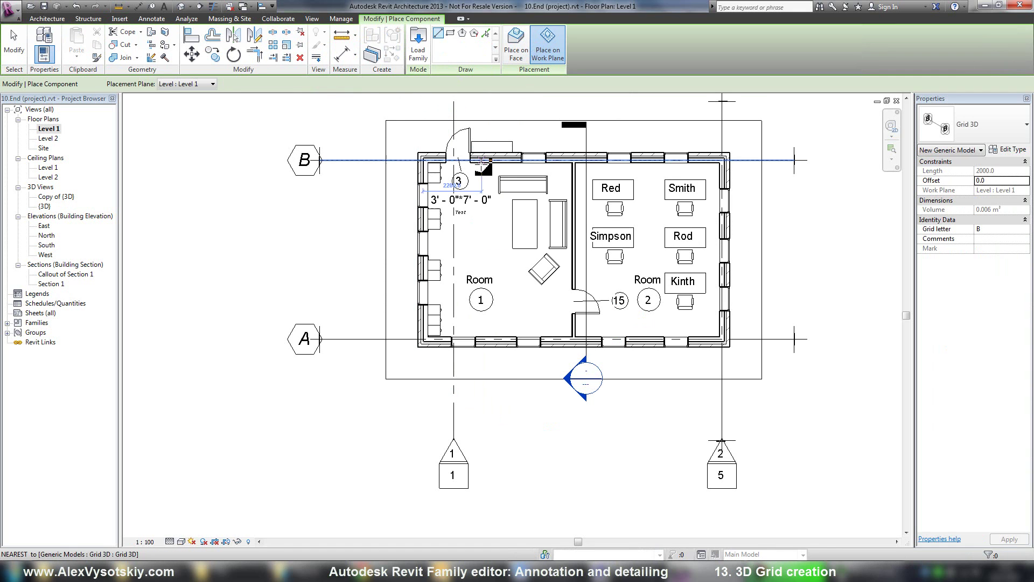
click(486, 36)
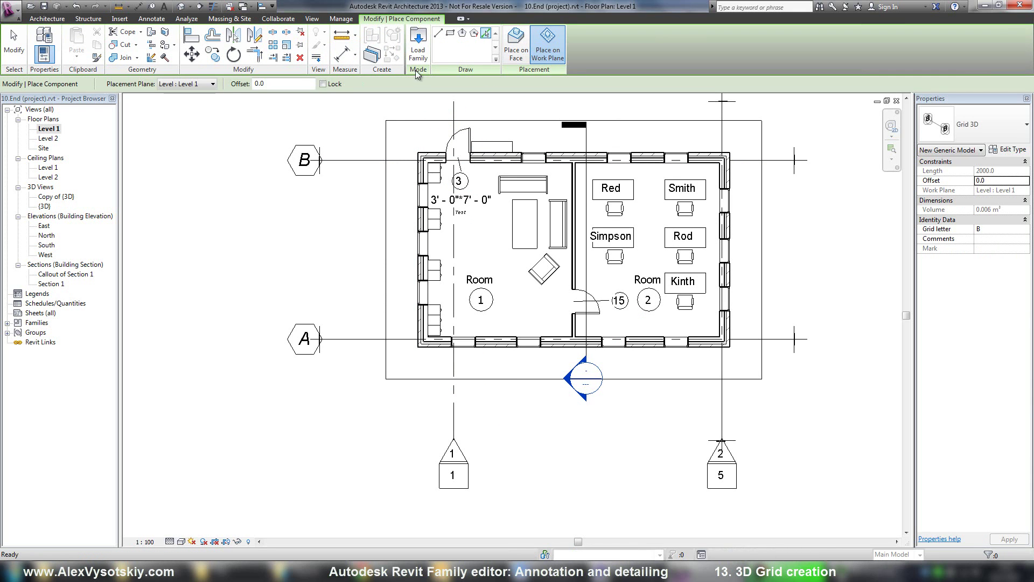
click(452, 402)
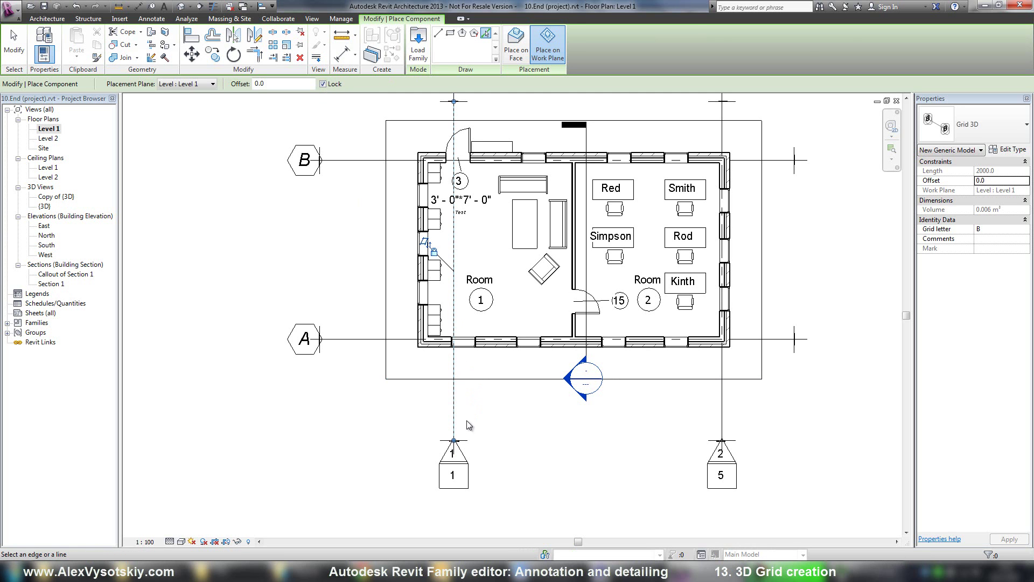
key(Escape)
key(Escape)
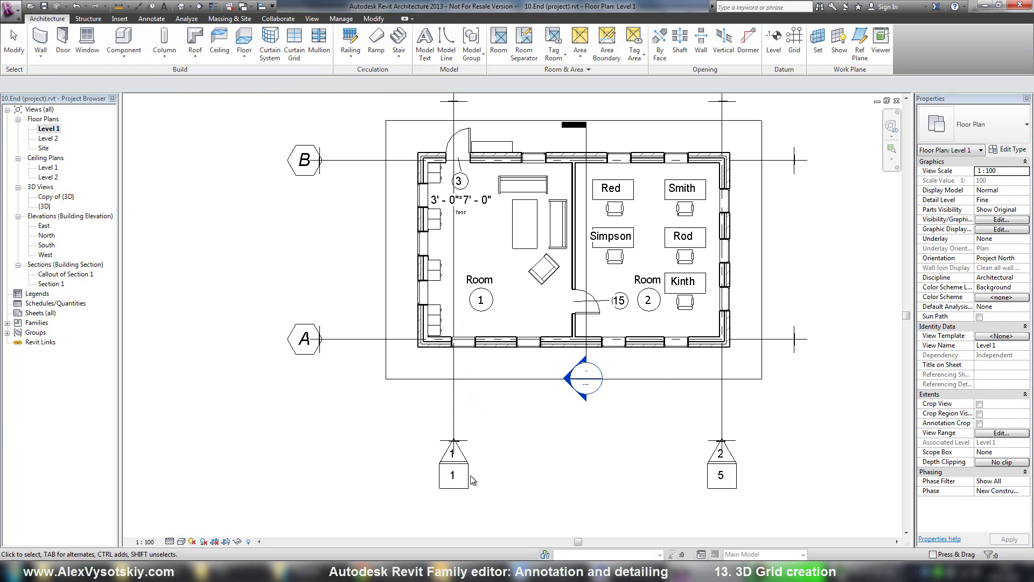
- Move grid line 1 left next to the left exterior wall and begin aligning it, showing the Prefer options
scroll(463, 306, up, 3)
scroll(475, 464, down, 4)
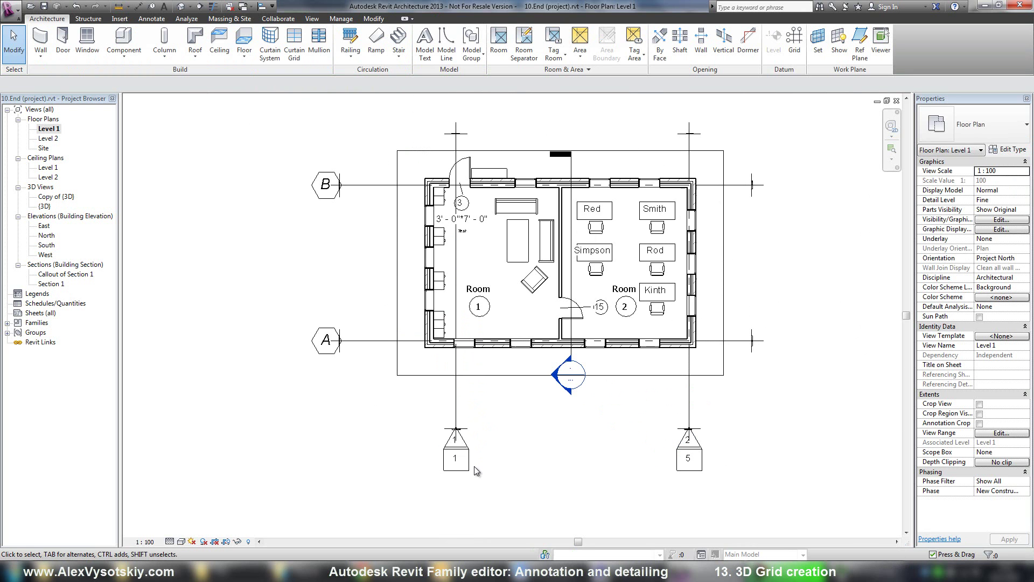
click(467, 461)
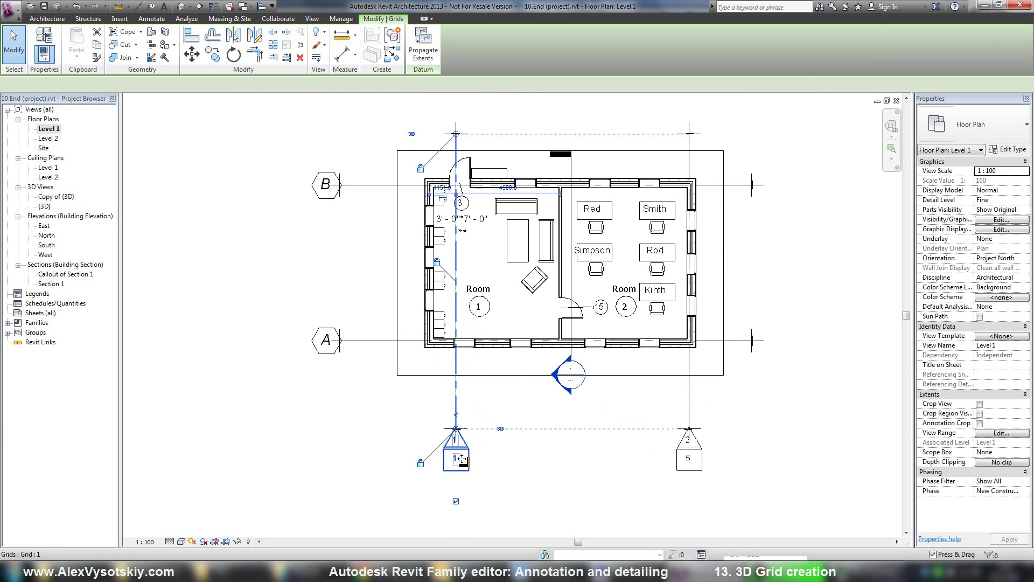
ctrl+drag(442, 457, 446, 463)
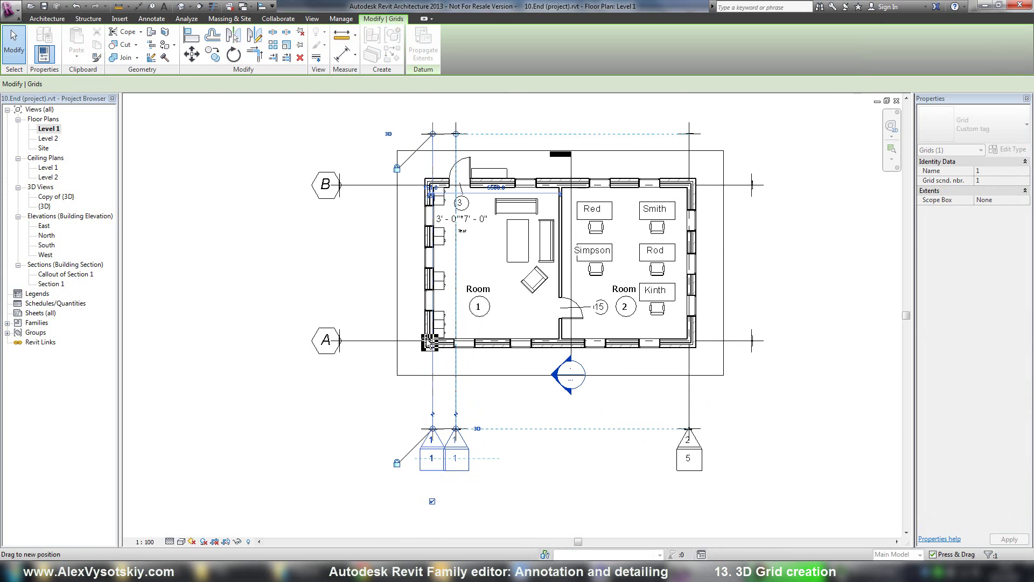
scroll(427, 330, up, 5)
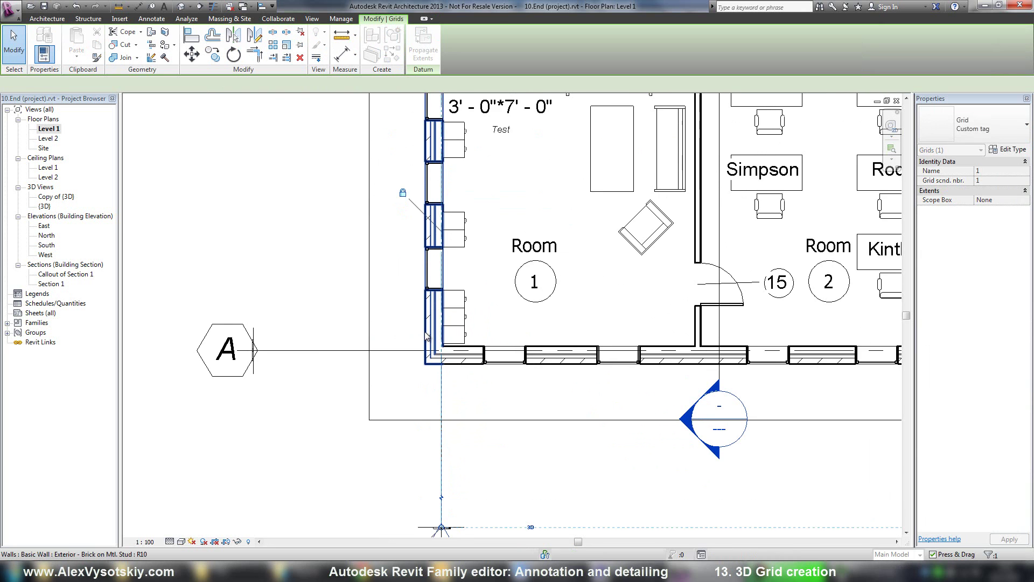
click(184, 37)
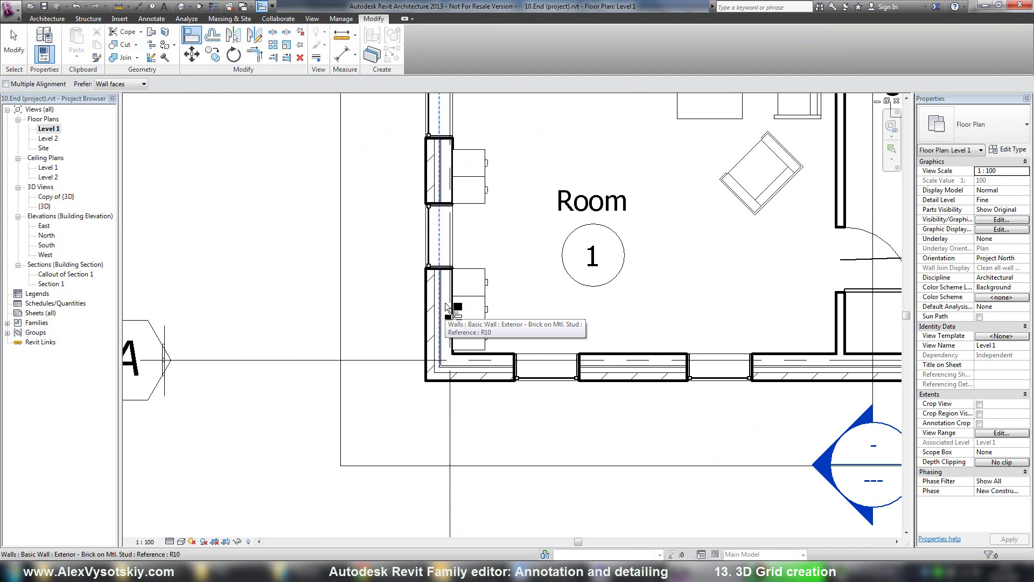
scroll(453, 302, up, 3)
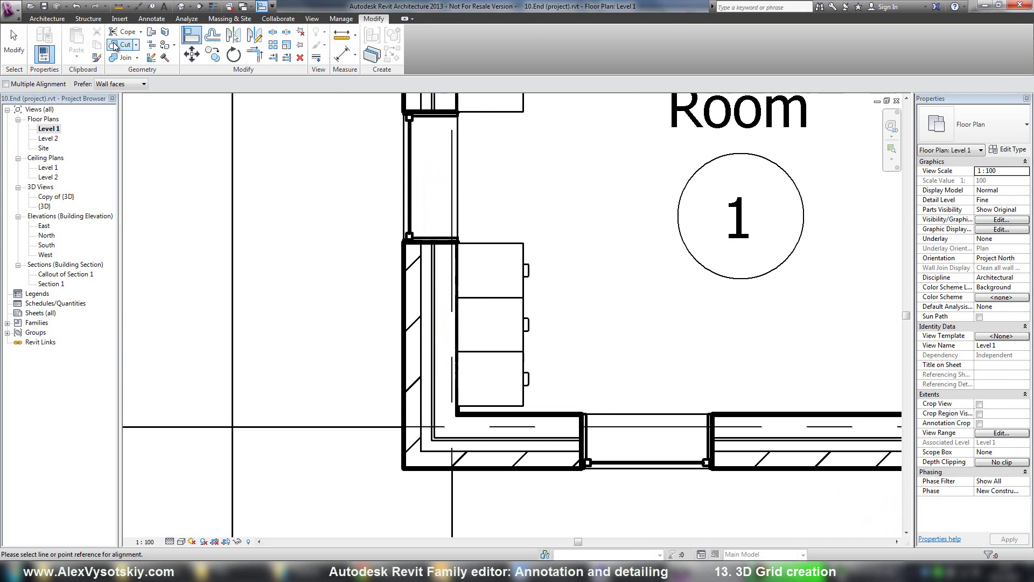
click(117, 84)
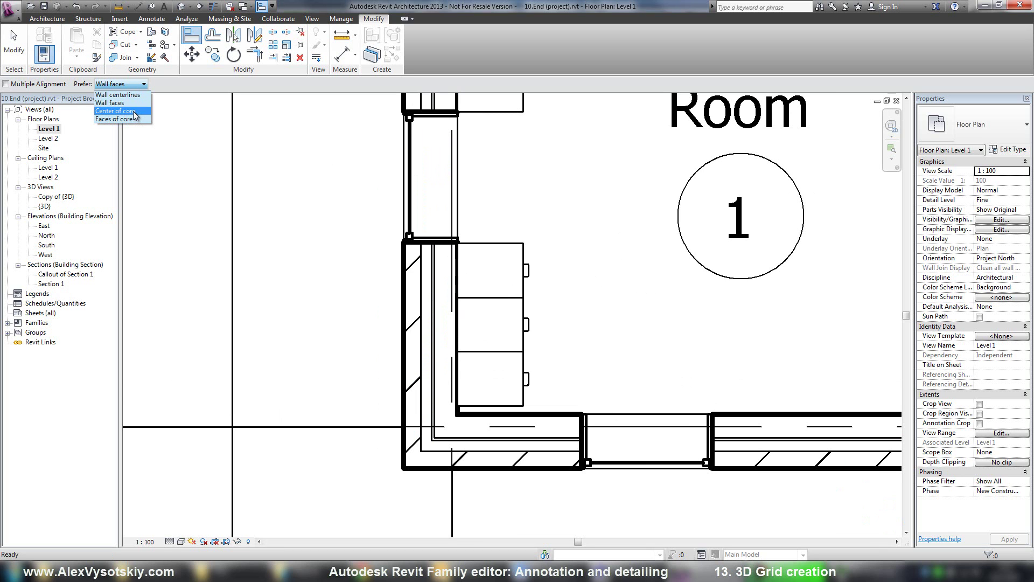
- Set Prefer to Center of core and try aligning grid 1 to the wall, cancelling the constraints error
click(135, 111)
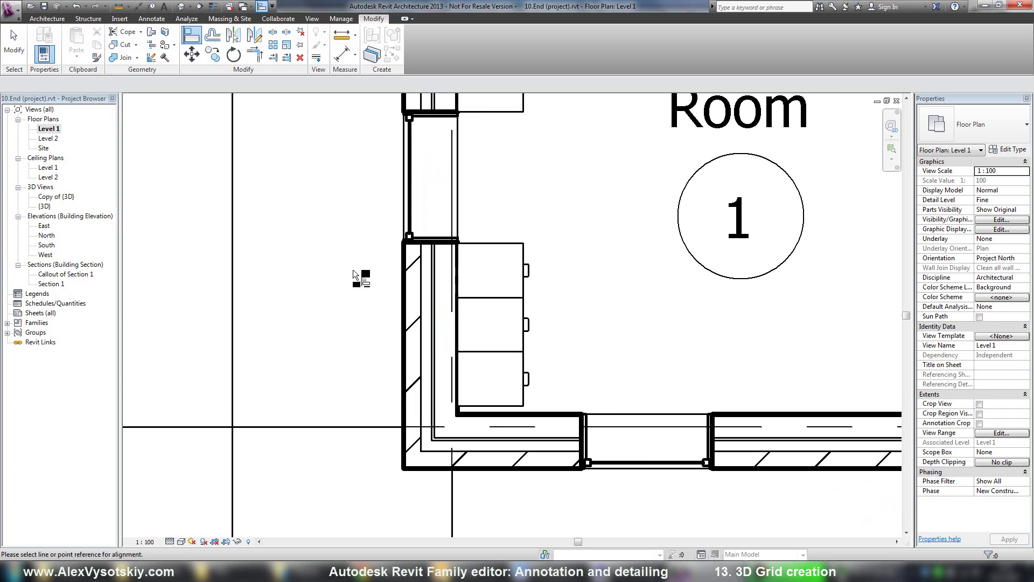
click(446, 315)
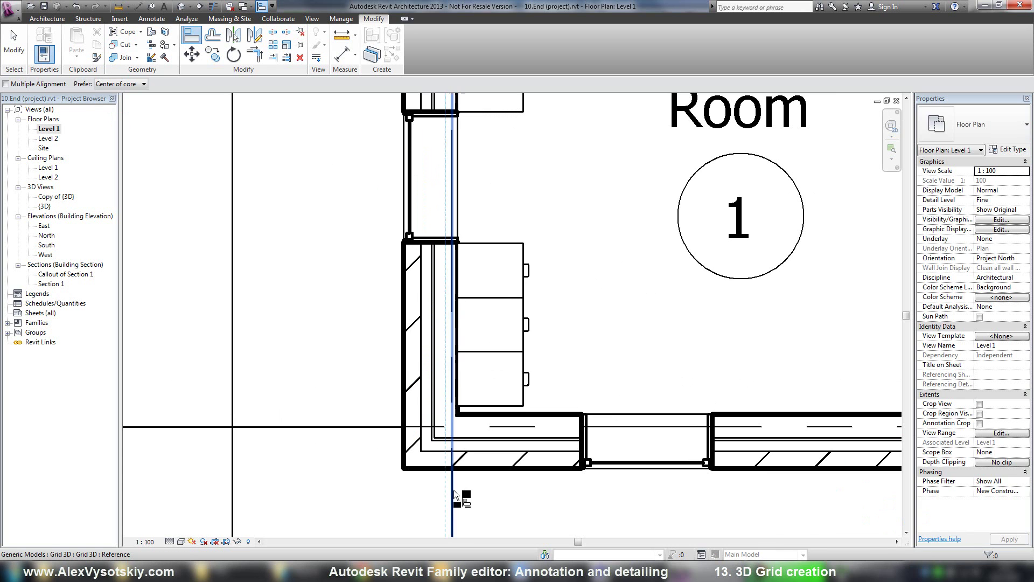
click(454, 487)
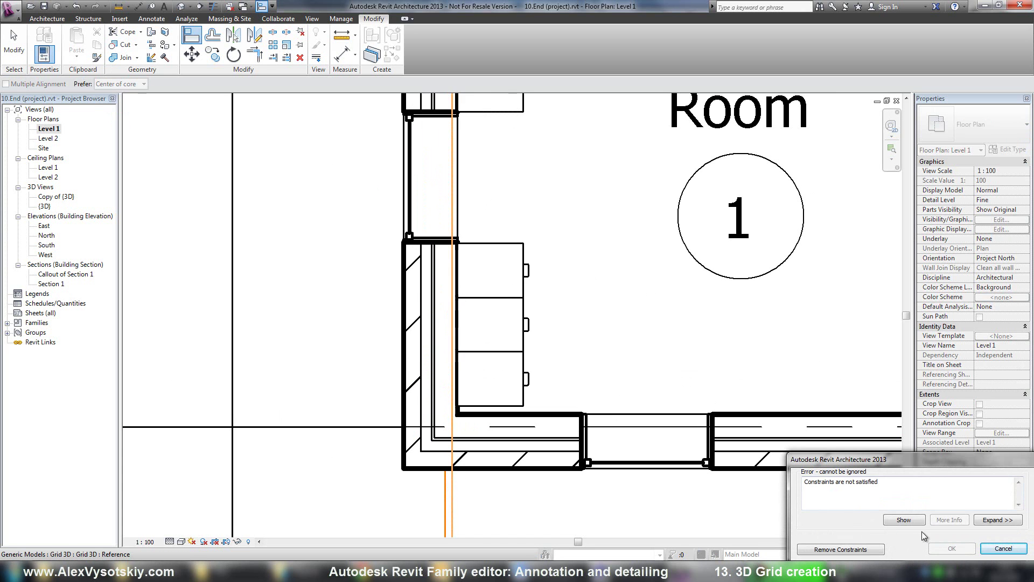
click(1003, 548)
scroll(541, 338, down, 3)
scroll(501, 372, up, 2)
scroll(501, 372, up, 1)
- Align grid line 1 to the wall's core centre, using Tab to pick grid 1 over the 3D grid
click(193, 37)
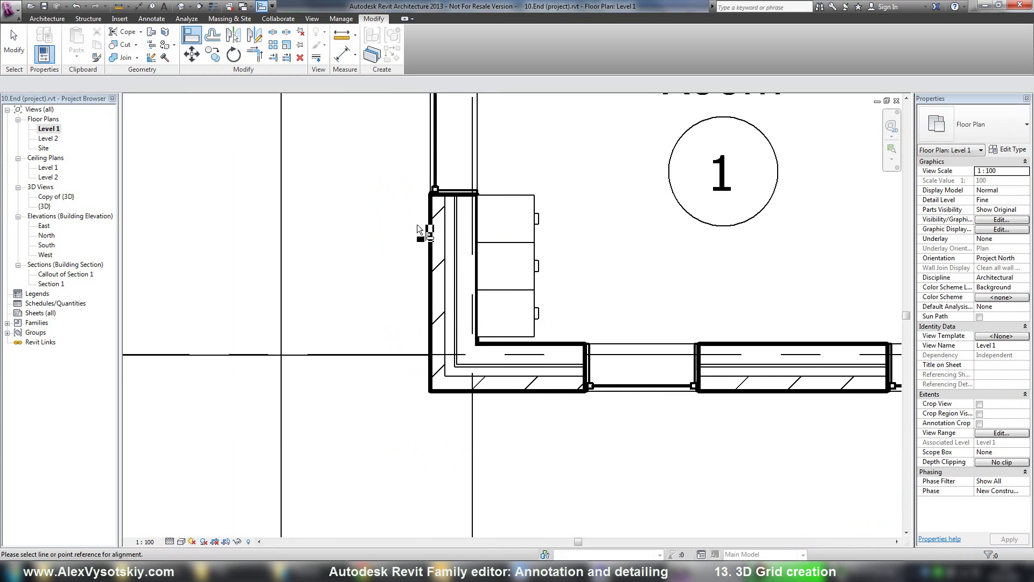
click(465, 276)
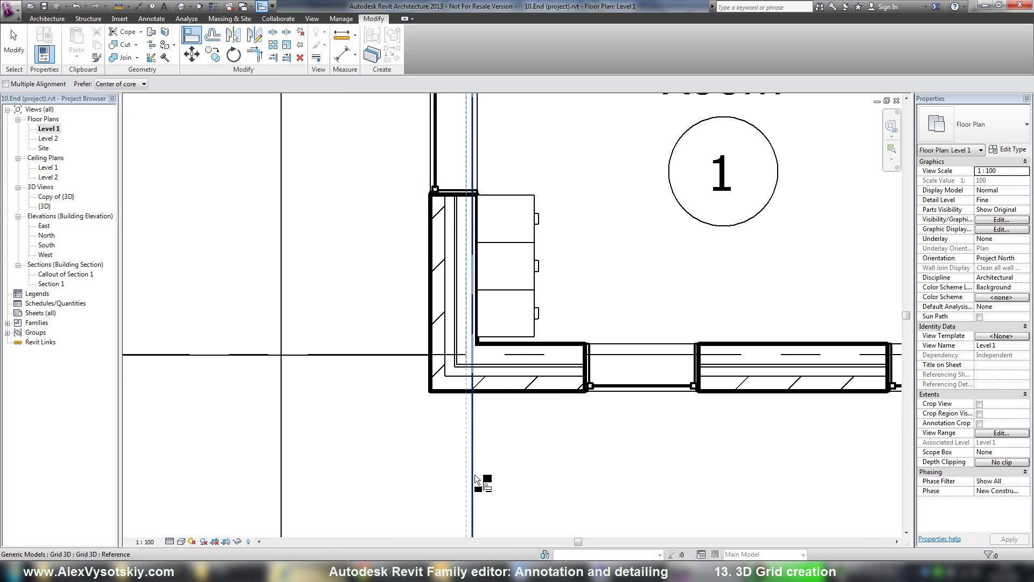
key(Tab)
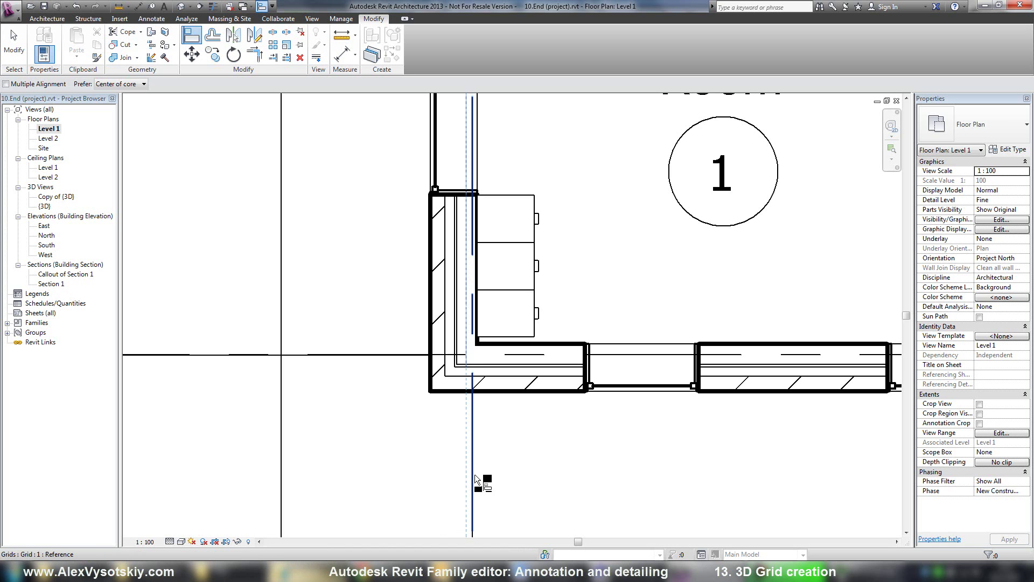
click(474, 474)
scroll(420, 375, down, 3)
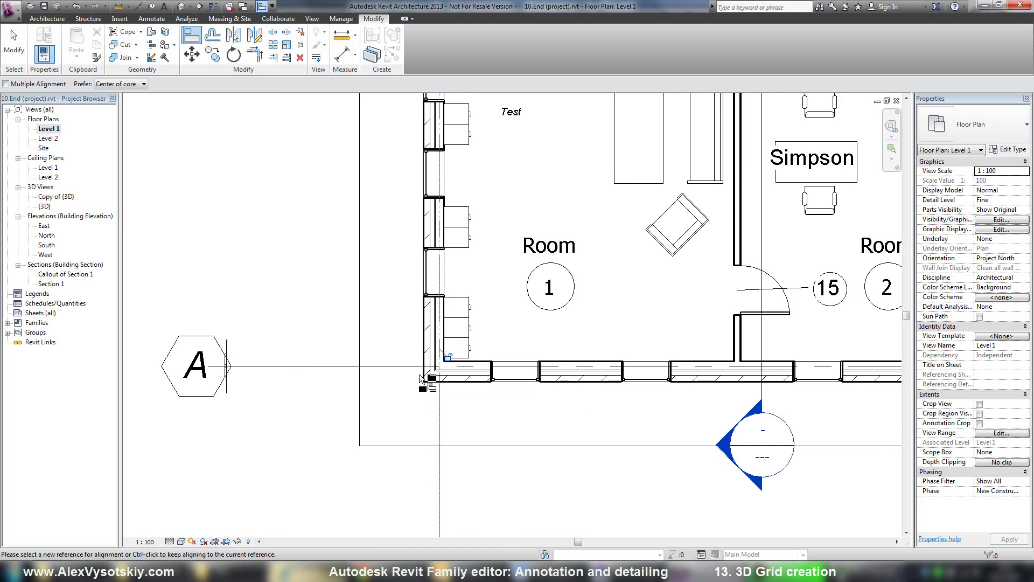
scroll(421, 377, down, 4)
key(Escape)
middle_drag(490, 237, 382, 232)
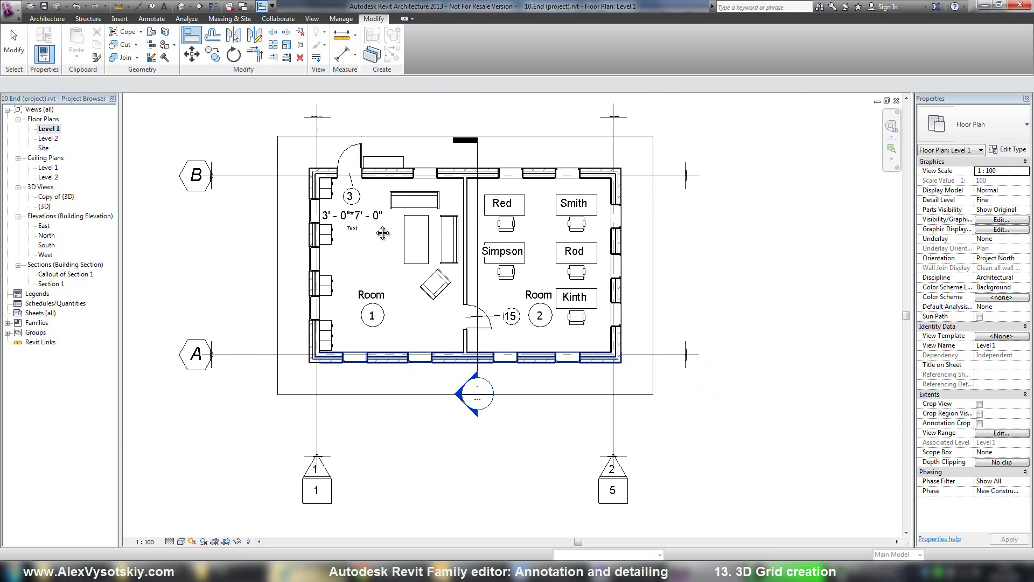
scroll(340, 210, down, 1)
key(Escape)
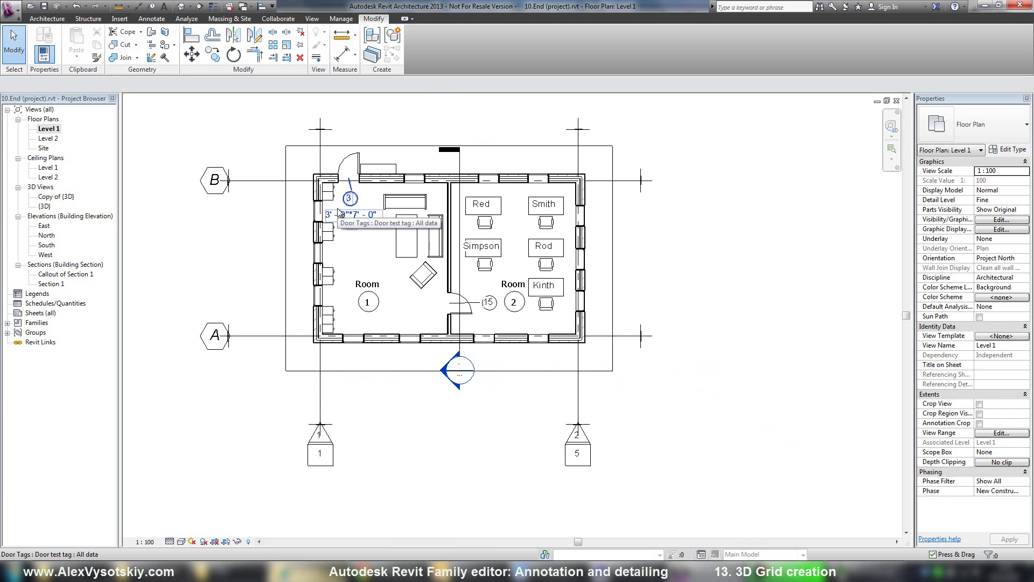
middle_drag(344, 272, 371, 291)
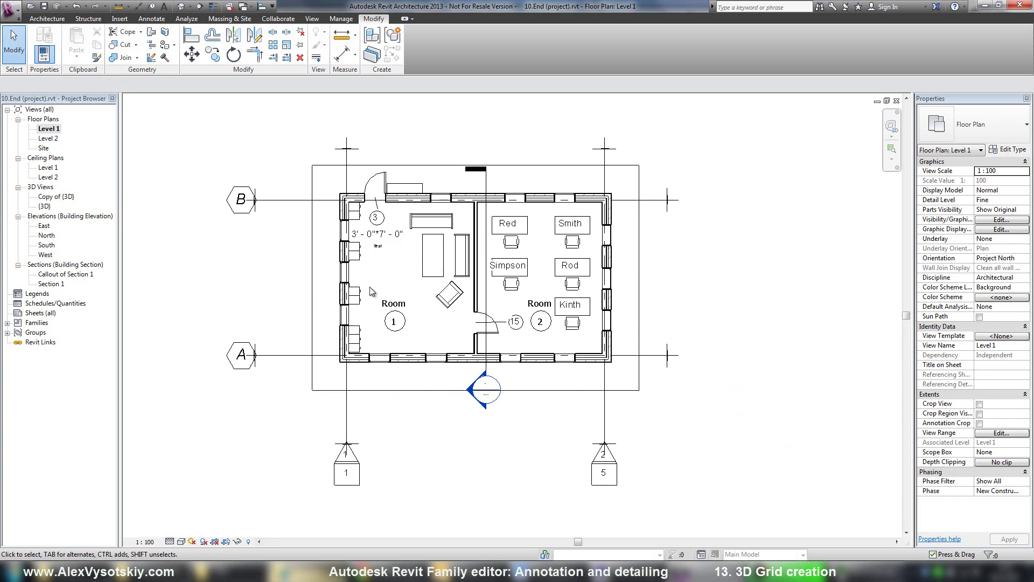